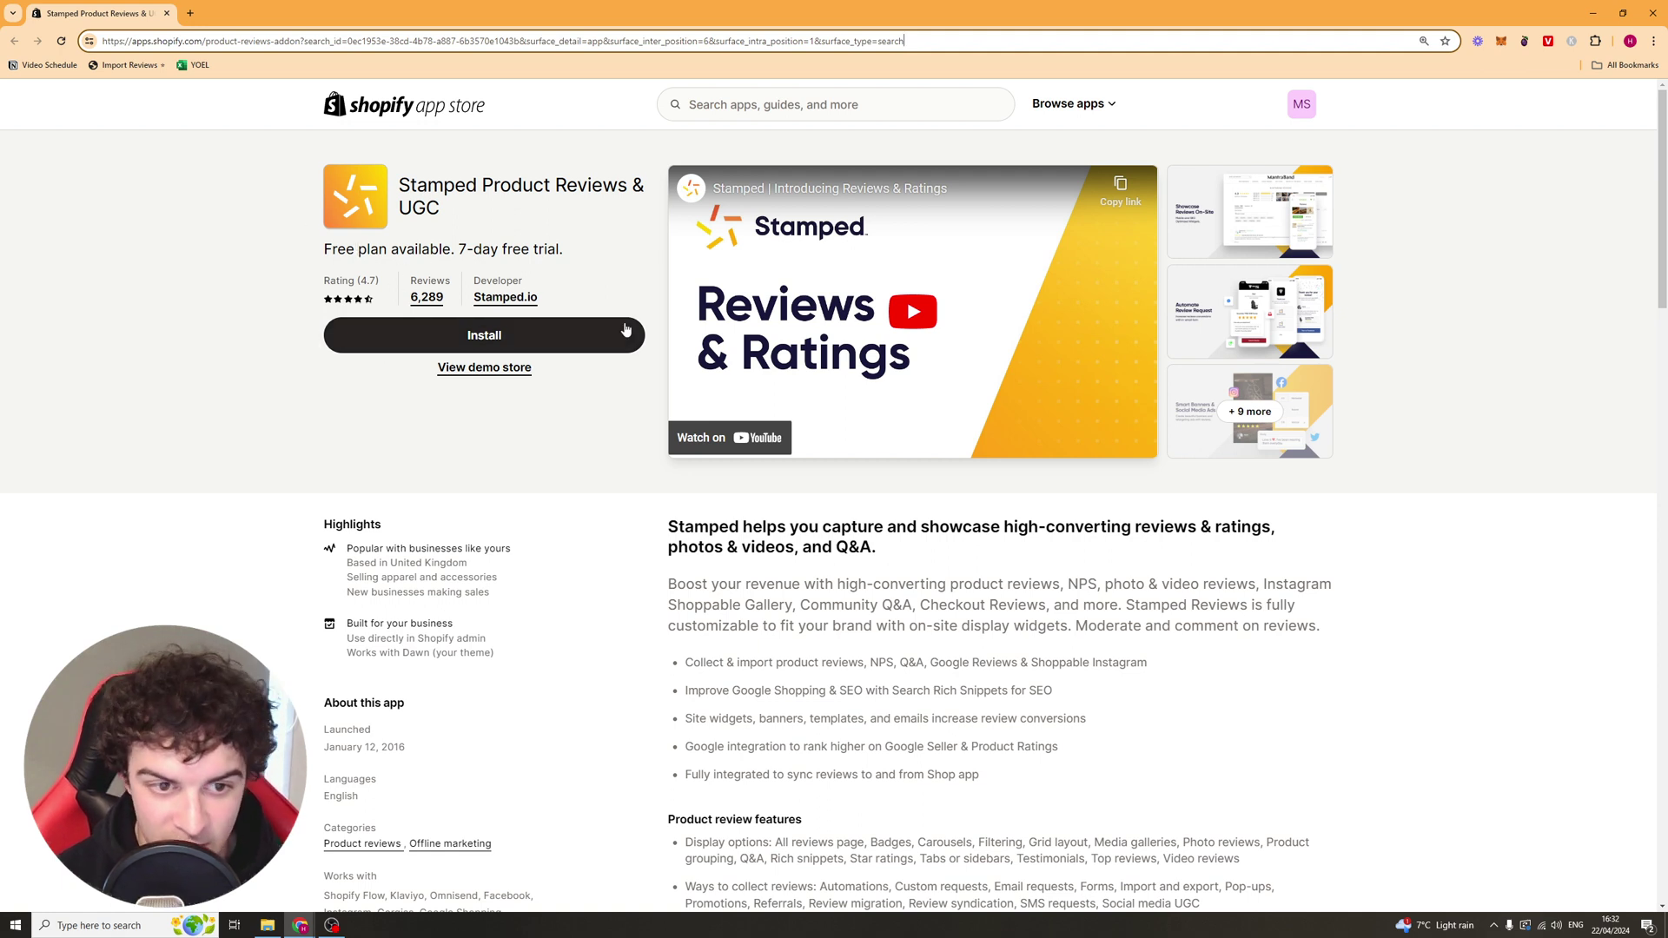
Step: Install the Stamped Product Reviews & UGC app and approve its access in Shopify admin
click(498, 346)
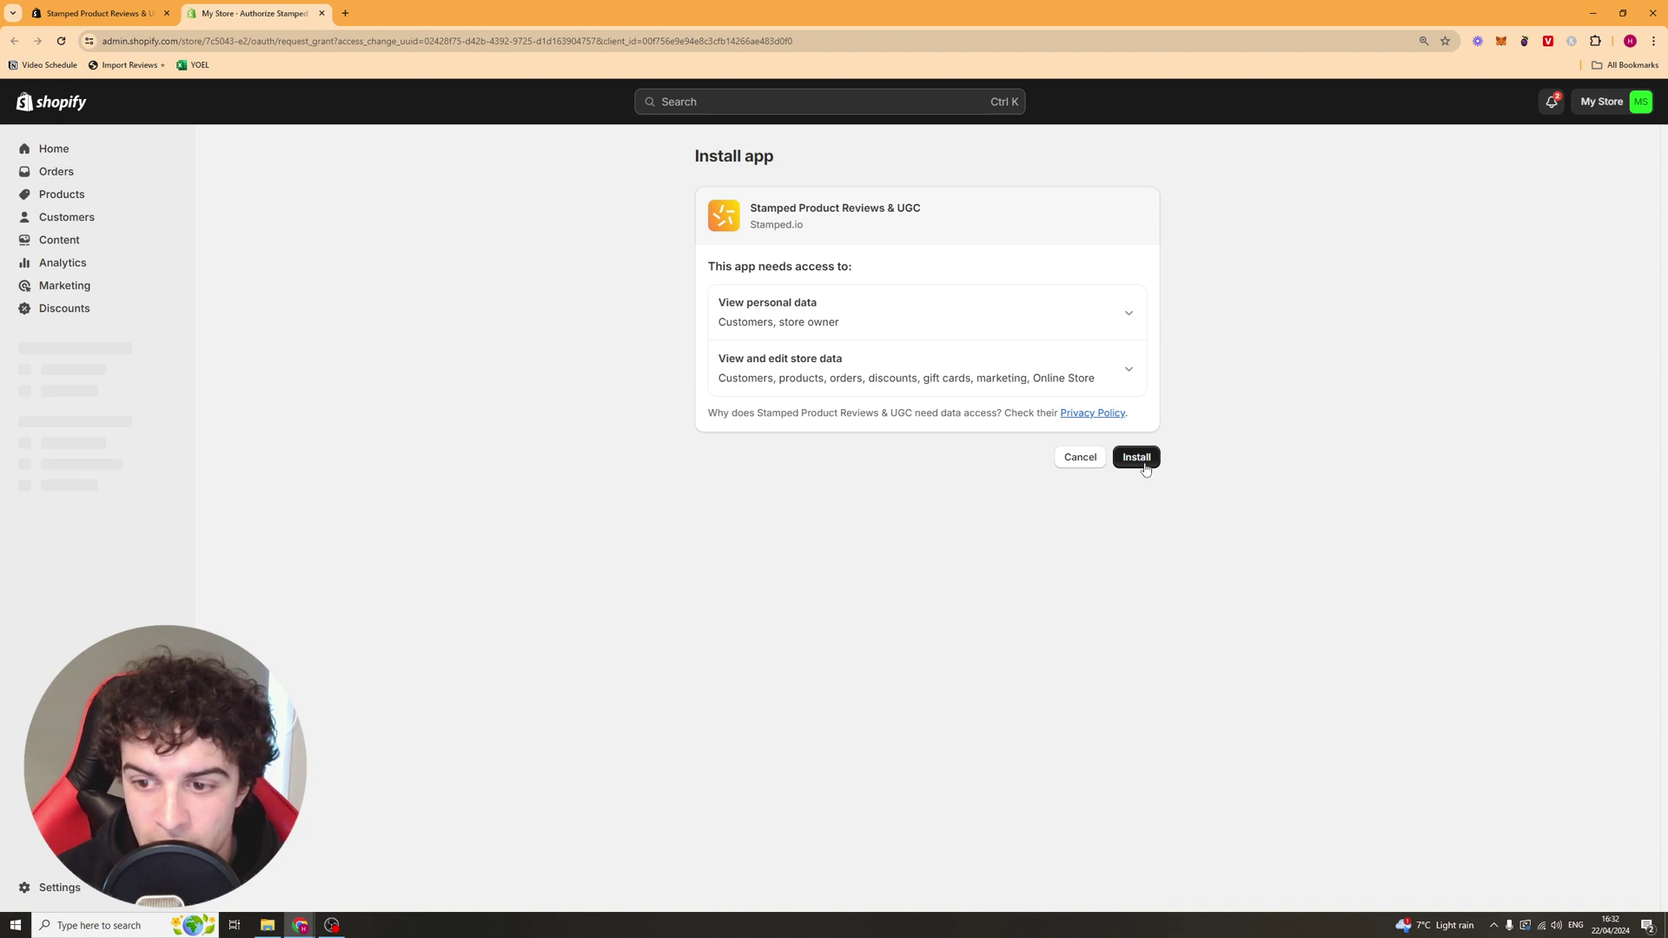
click(1140, 459)
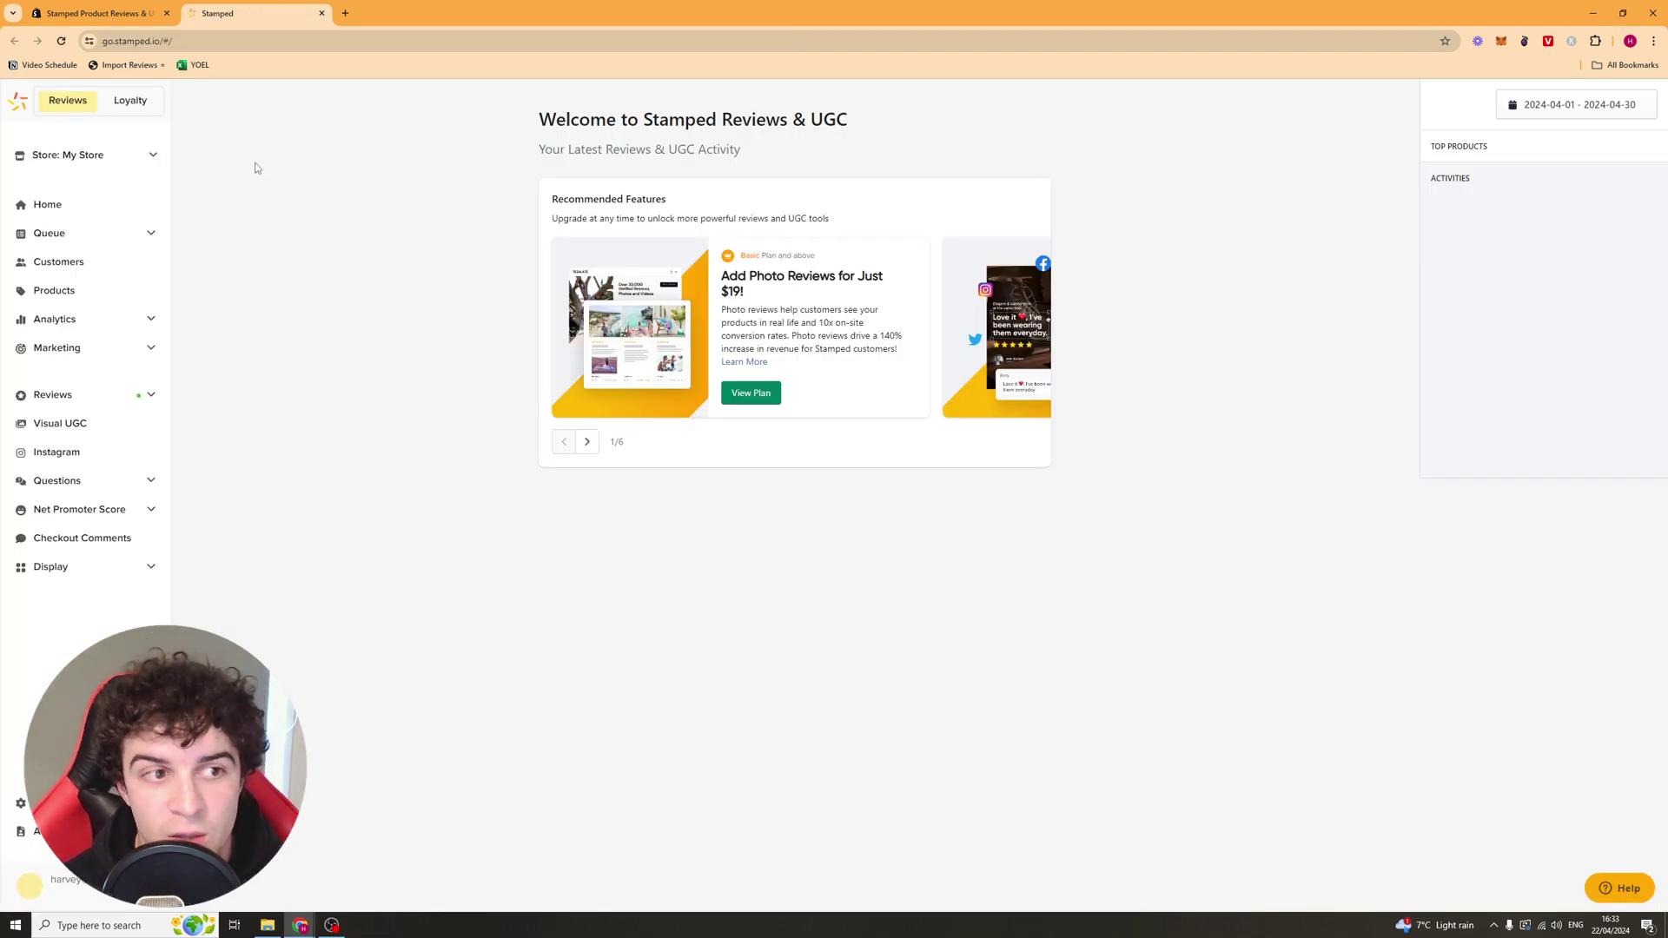
Step: Browse the Home dashboard's Recommended Features carousel, then expand the Reviews menu in the sidebar
click(94, 220)
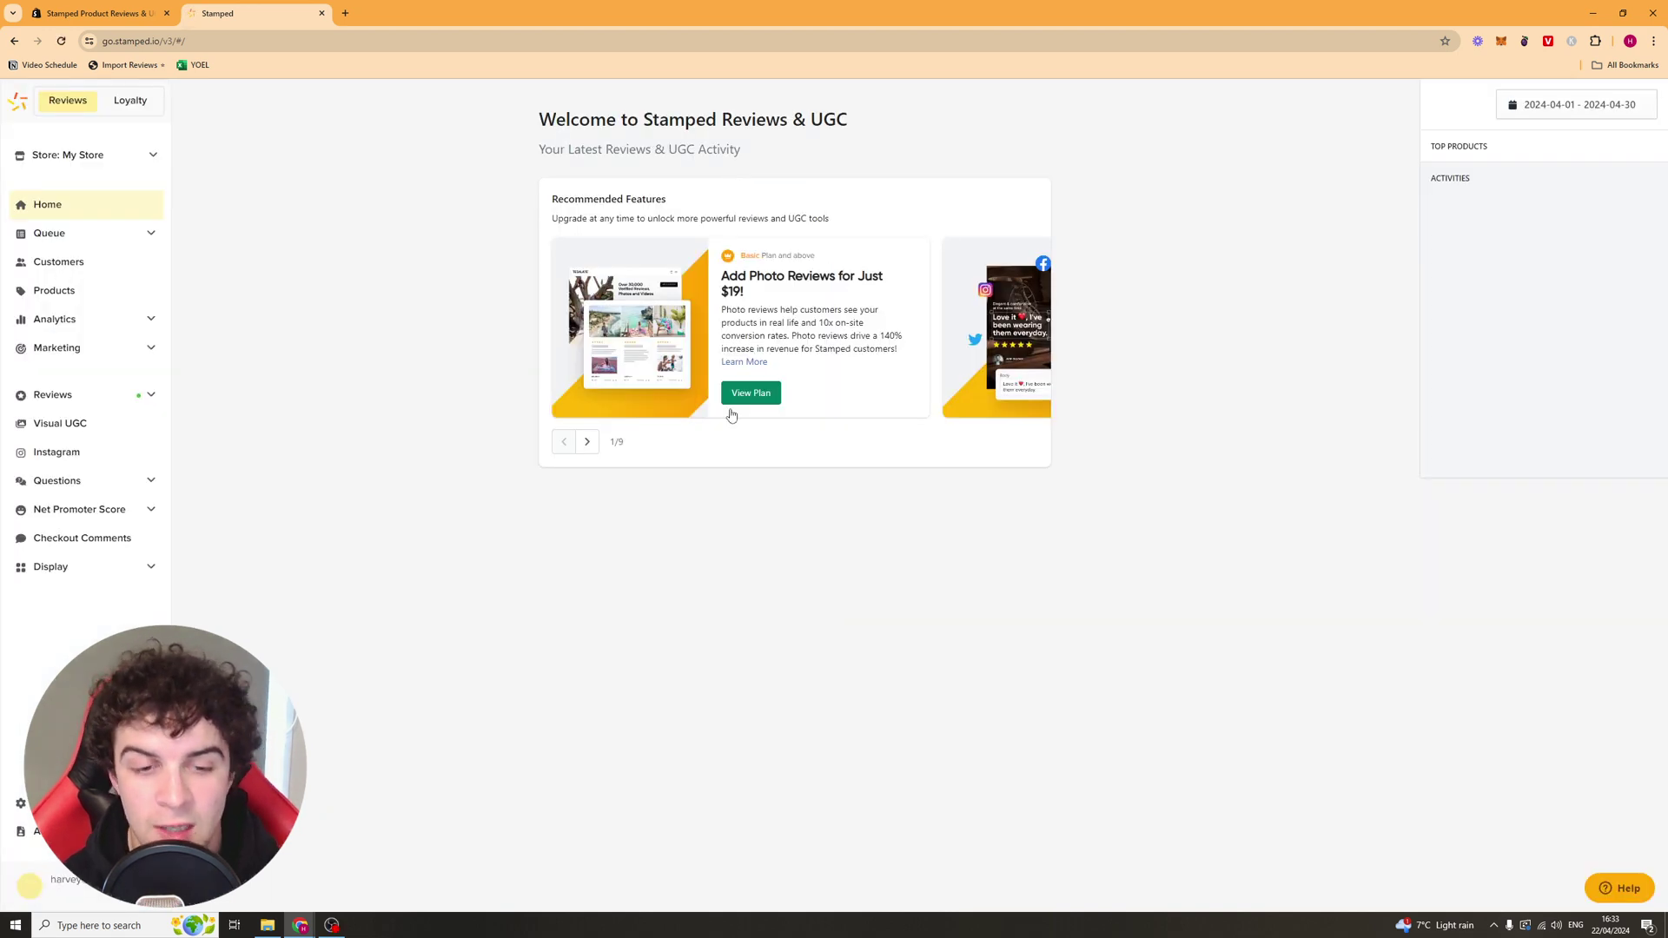
click(588, 443)
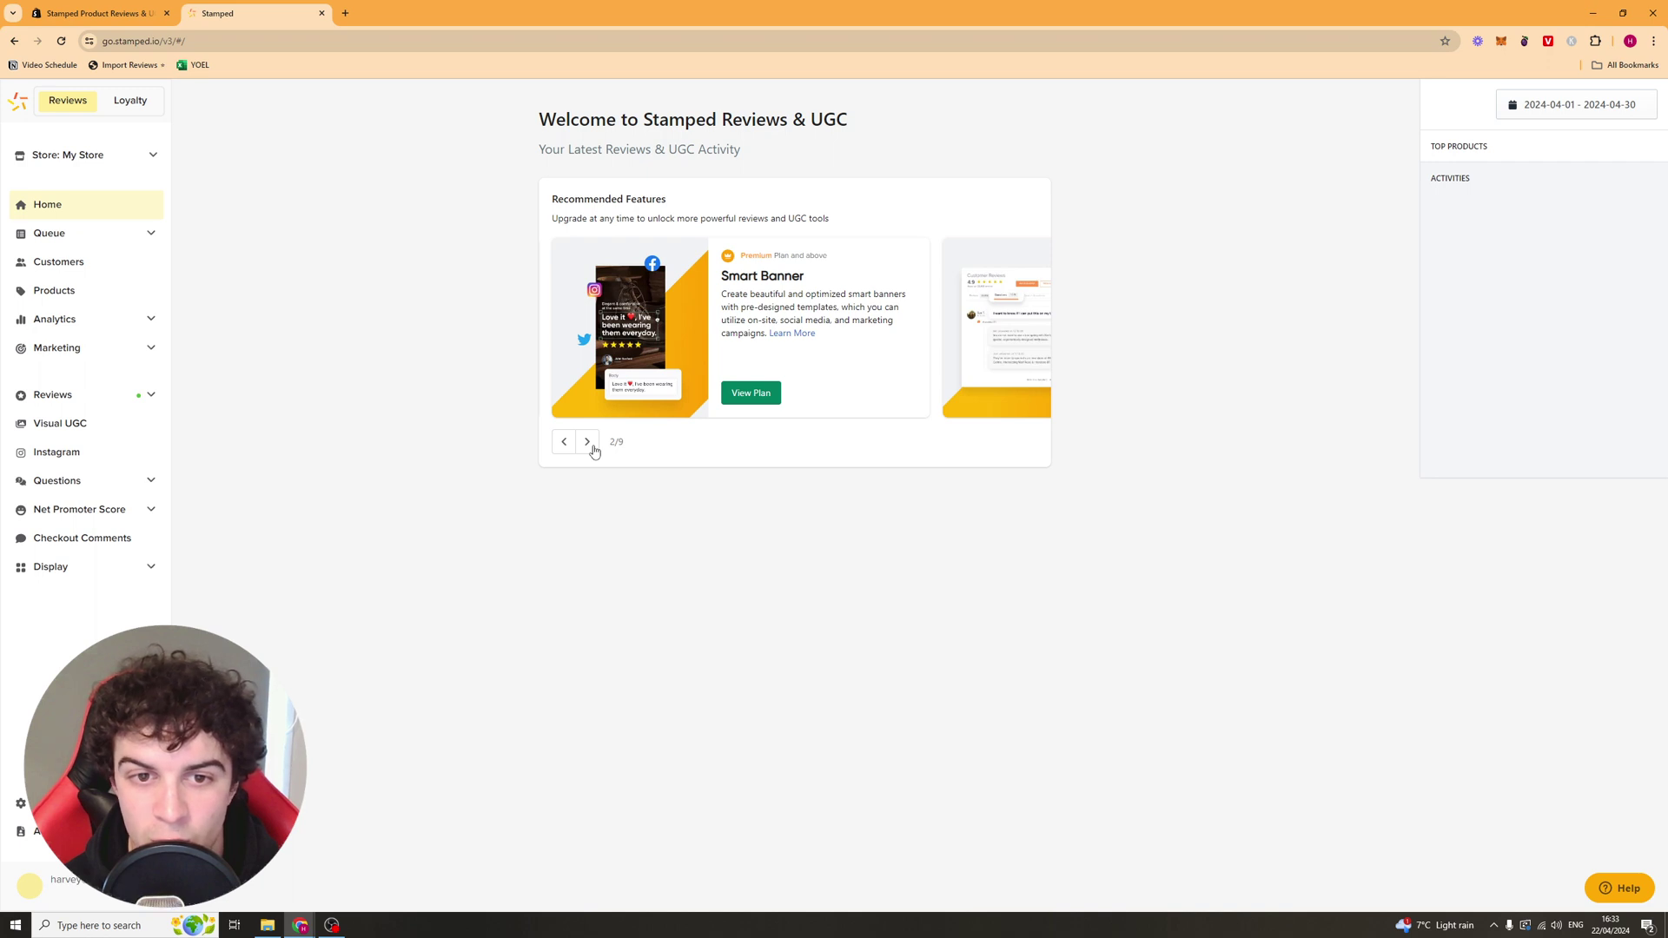
click(588, 443)
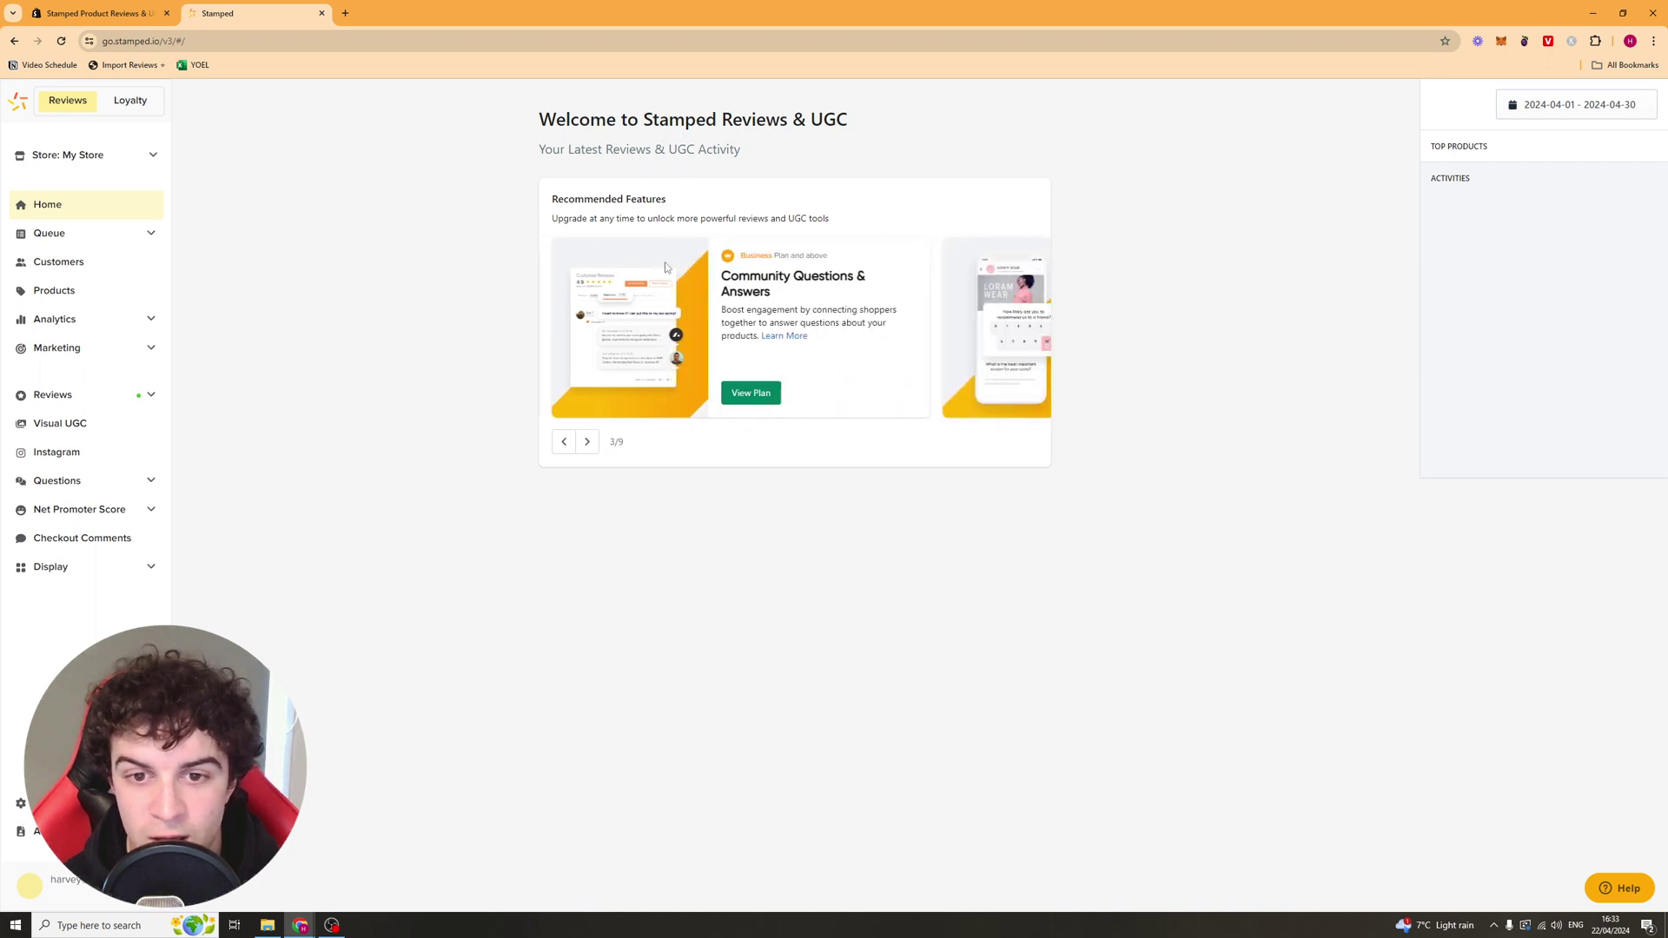
click(588, 441)
click(587, 441)
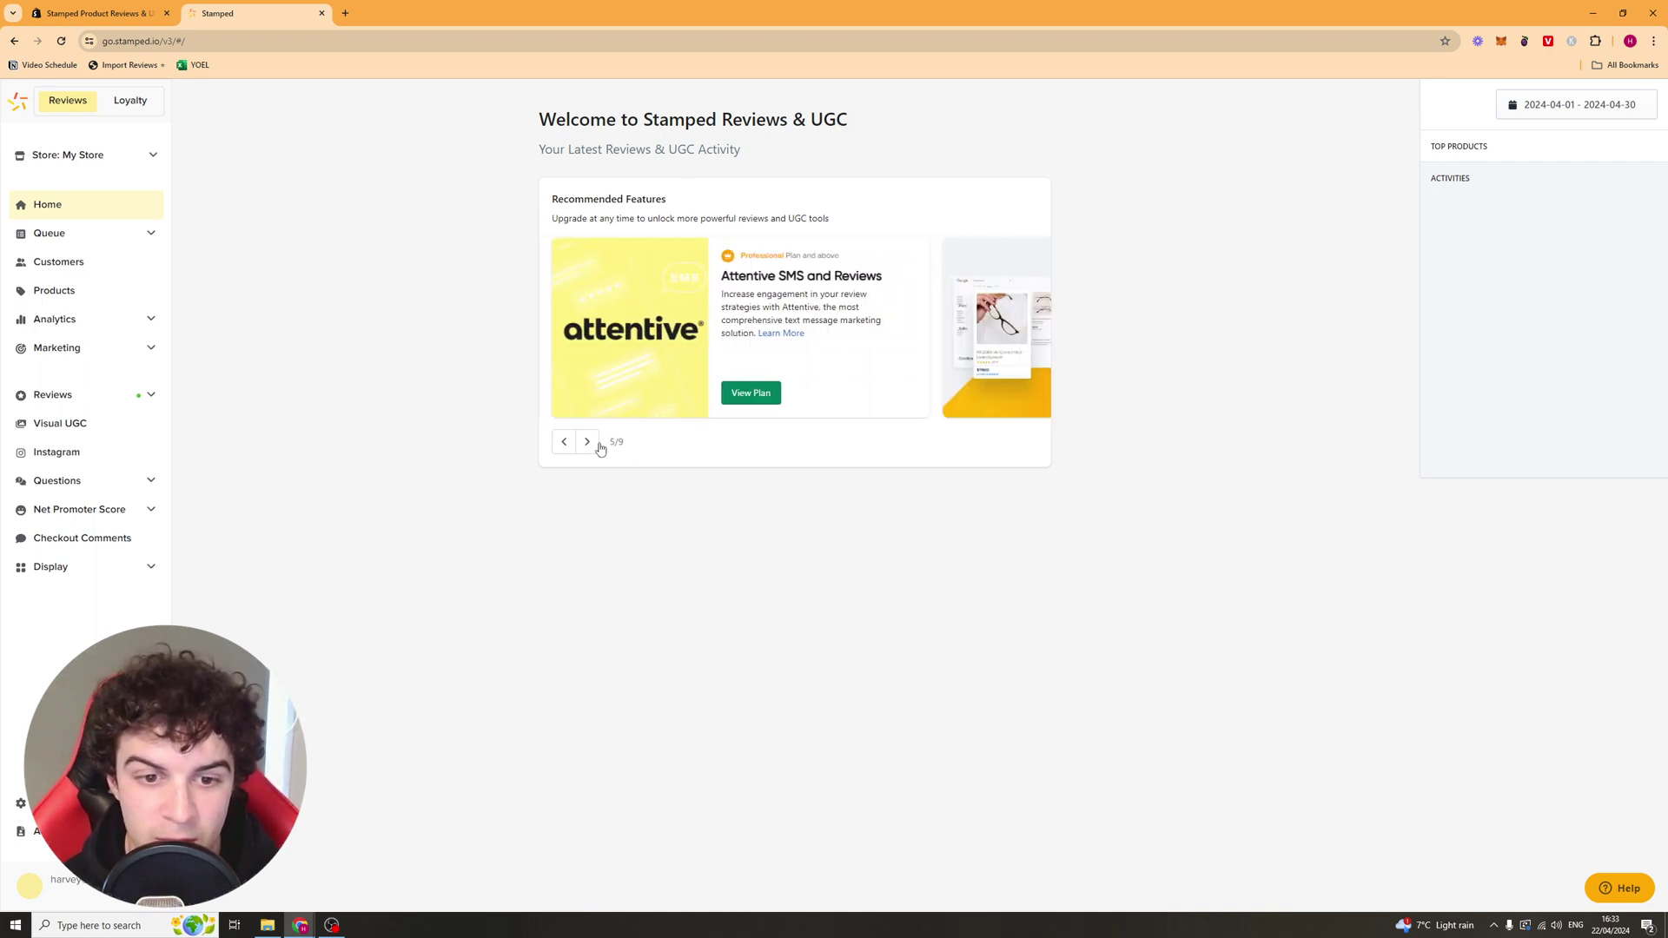
click(587, 442)
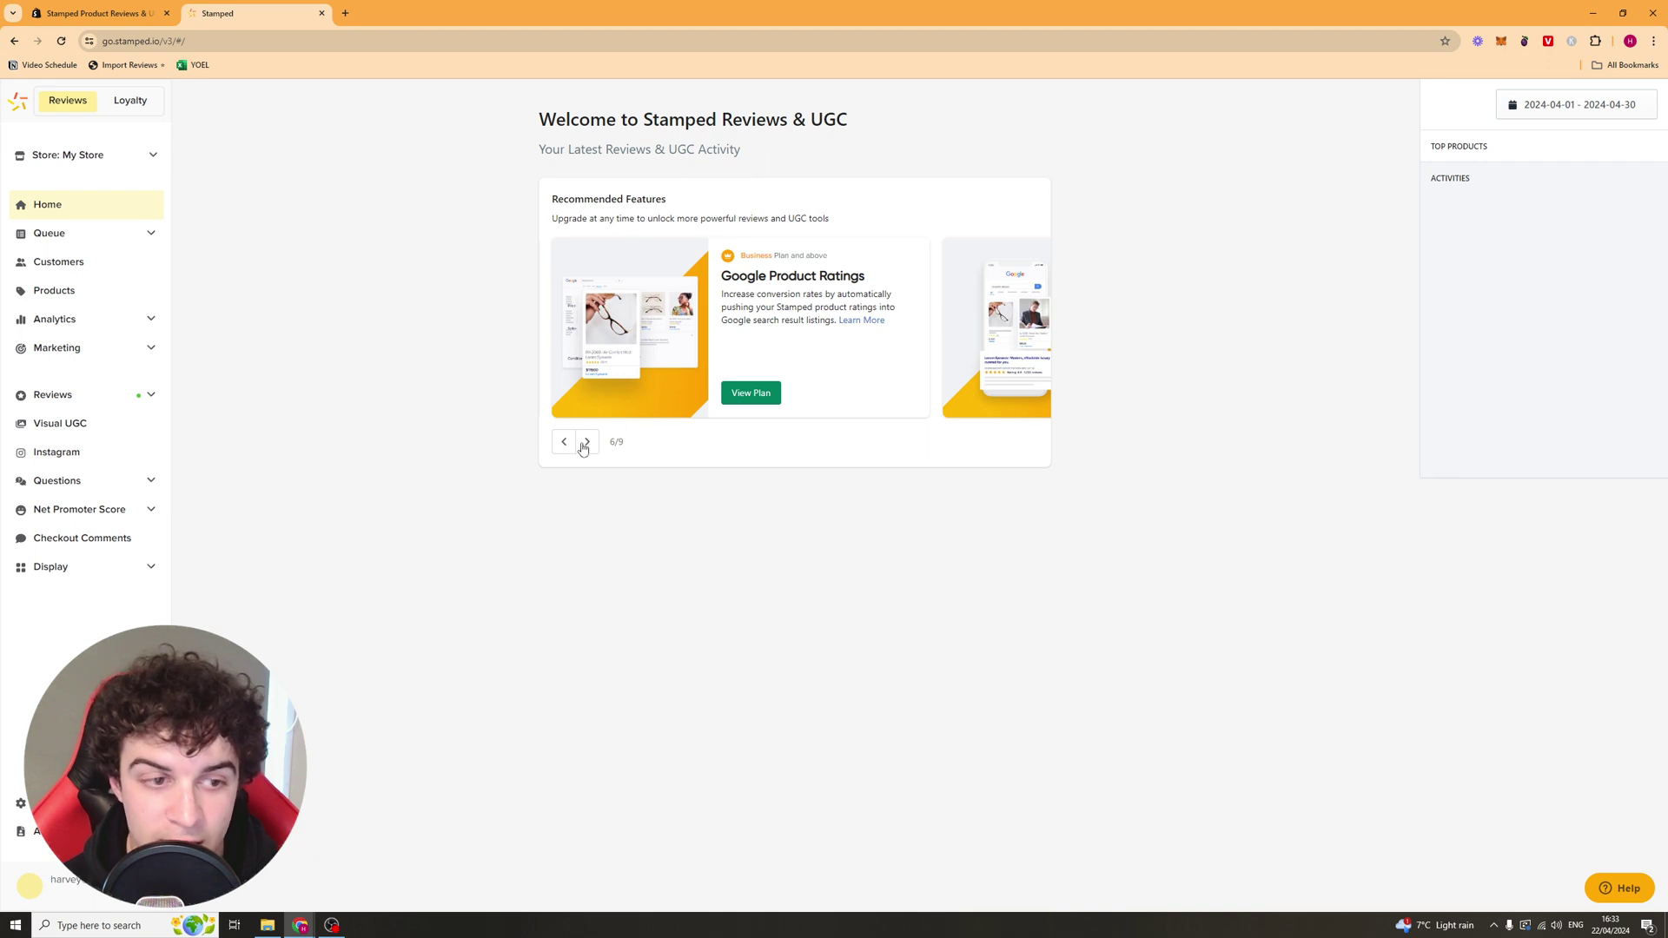
click(84, 407)
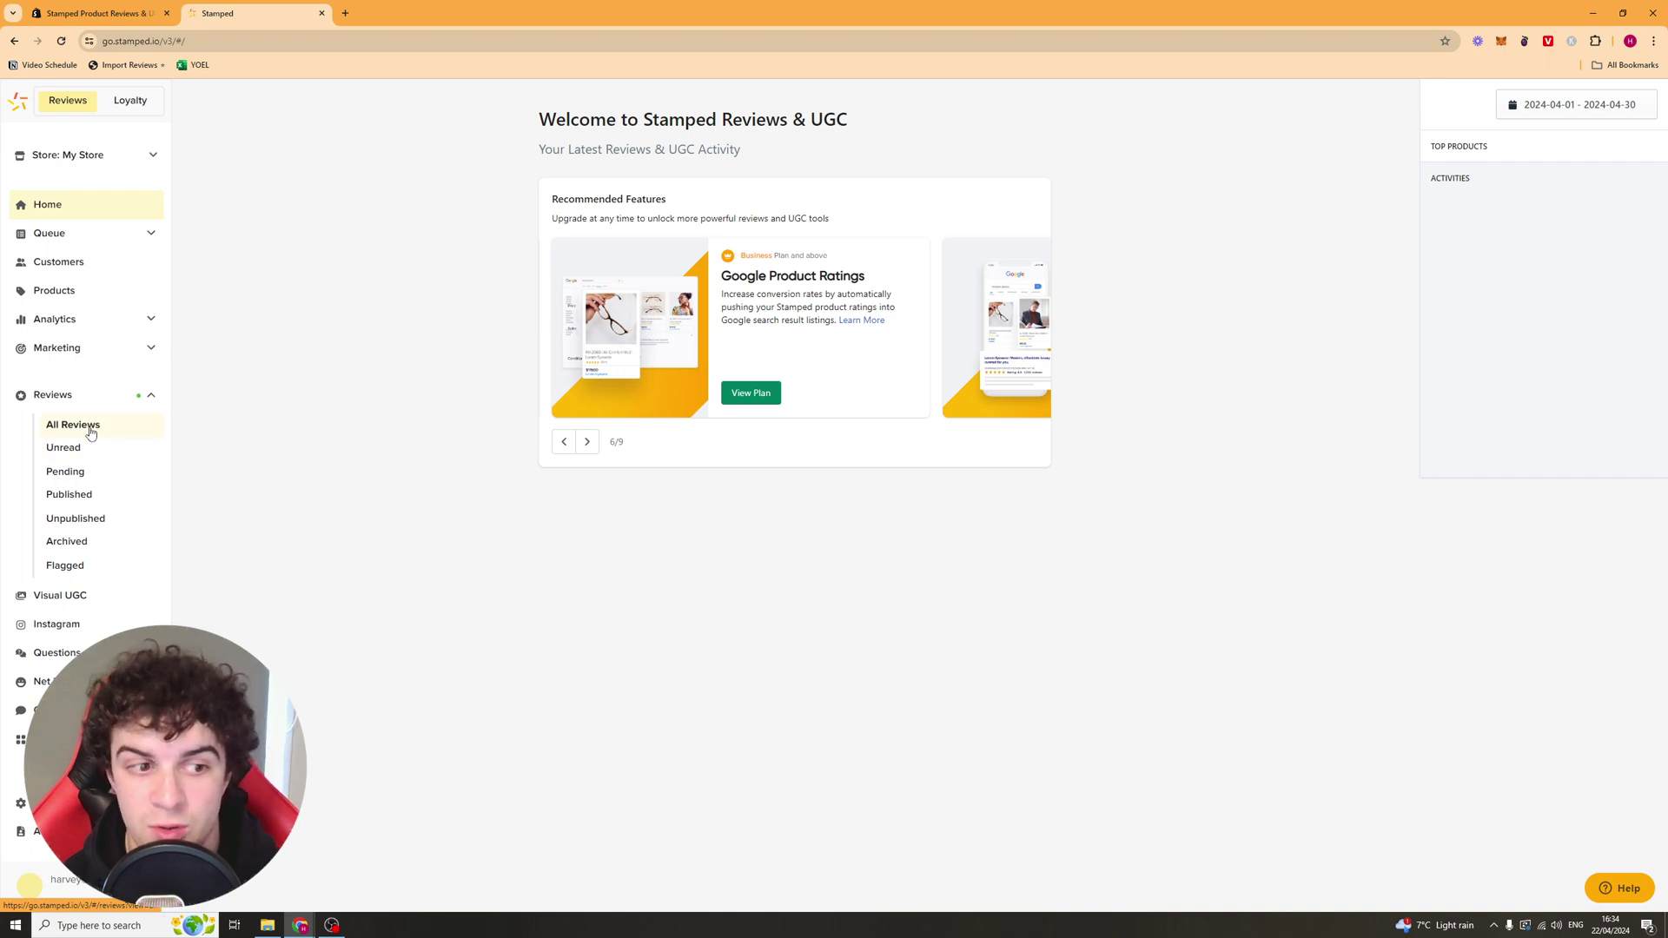
Step: View the Unread, Pending, Published, Unpublished, Archived and Flagged lists, then All Reviews again
click(73, 425)
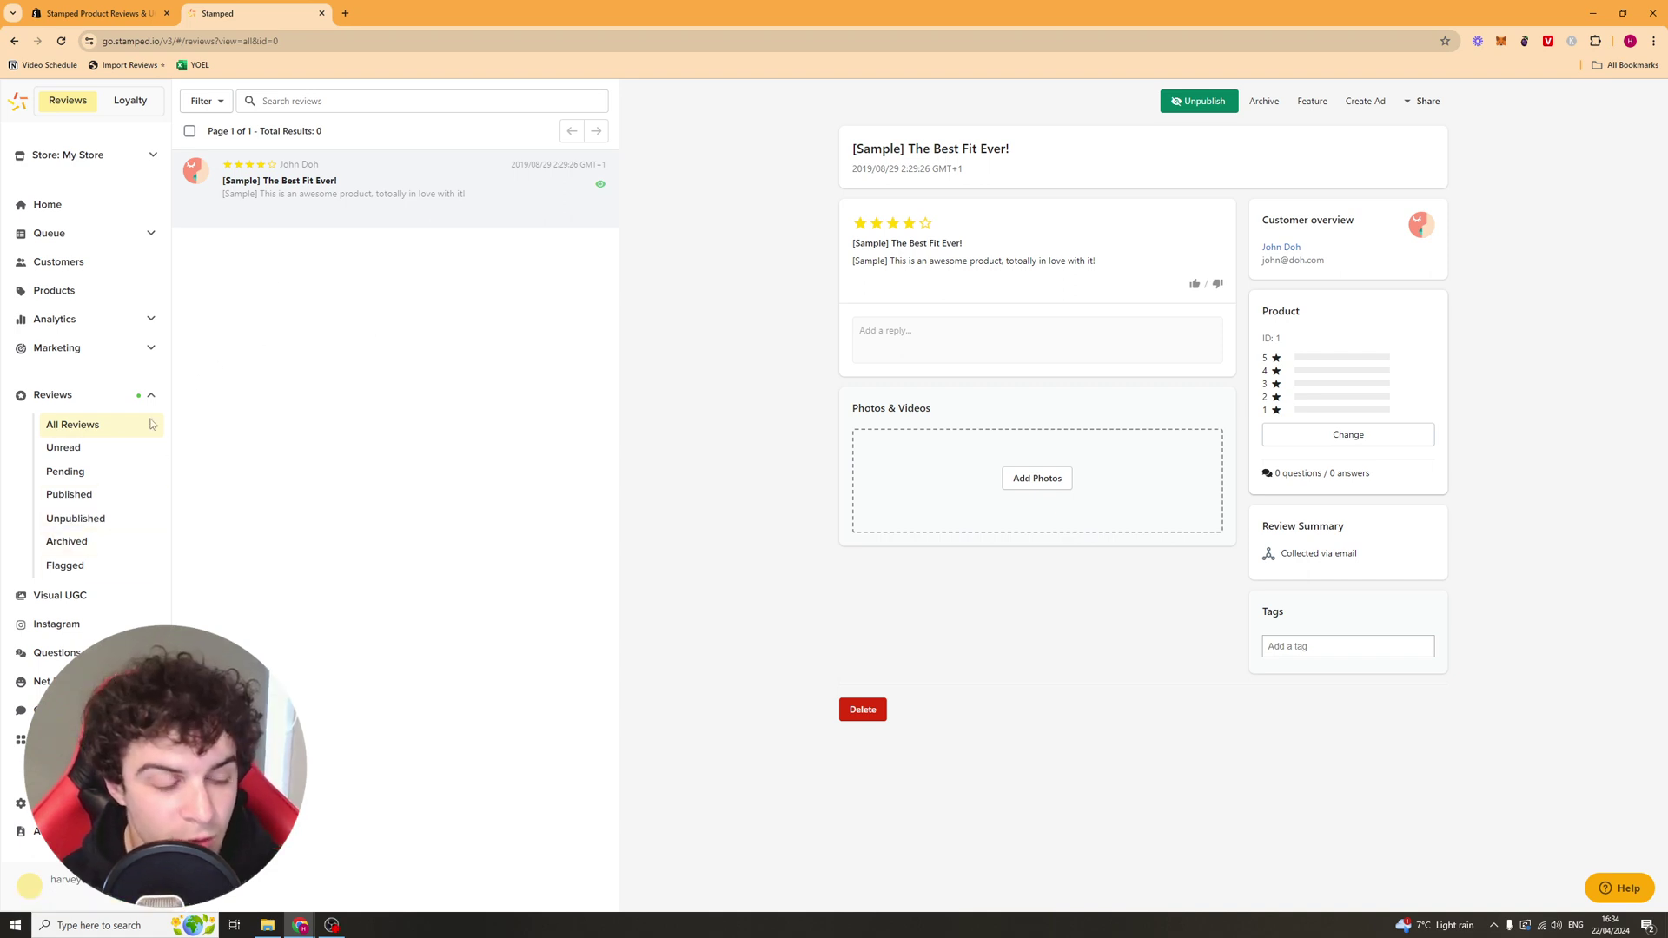
click(77, 449)
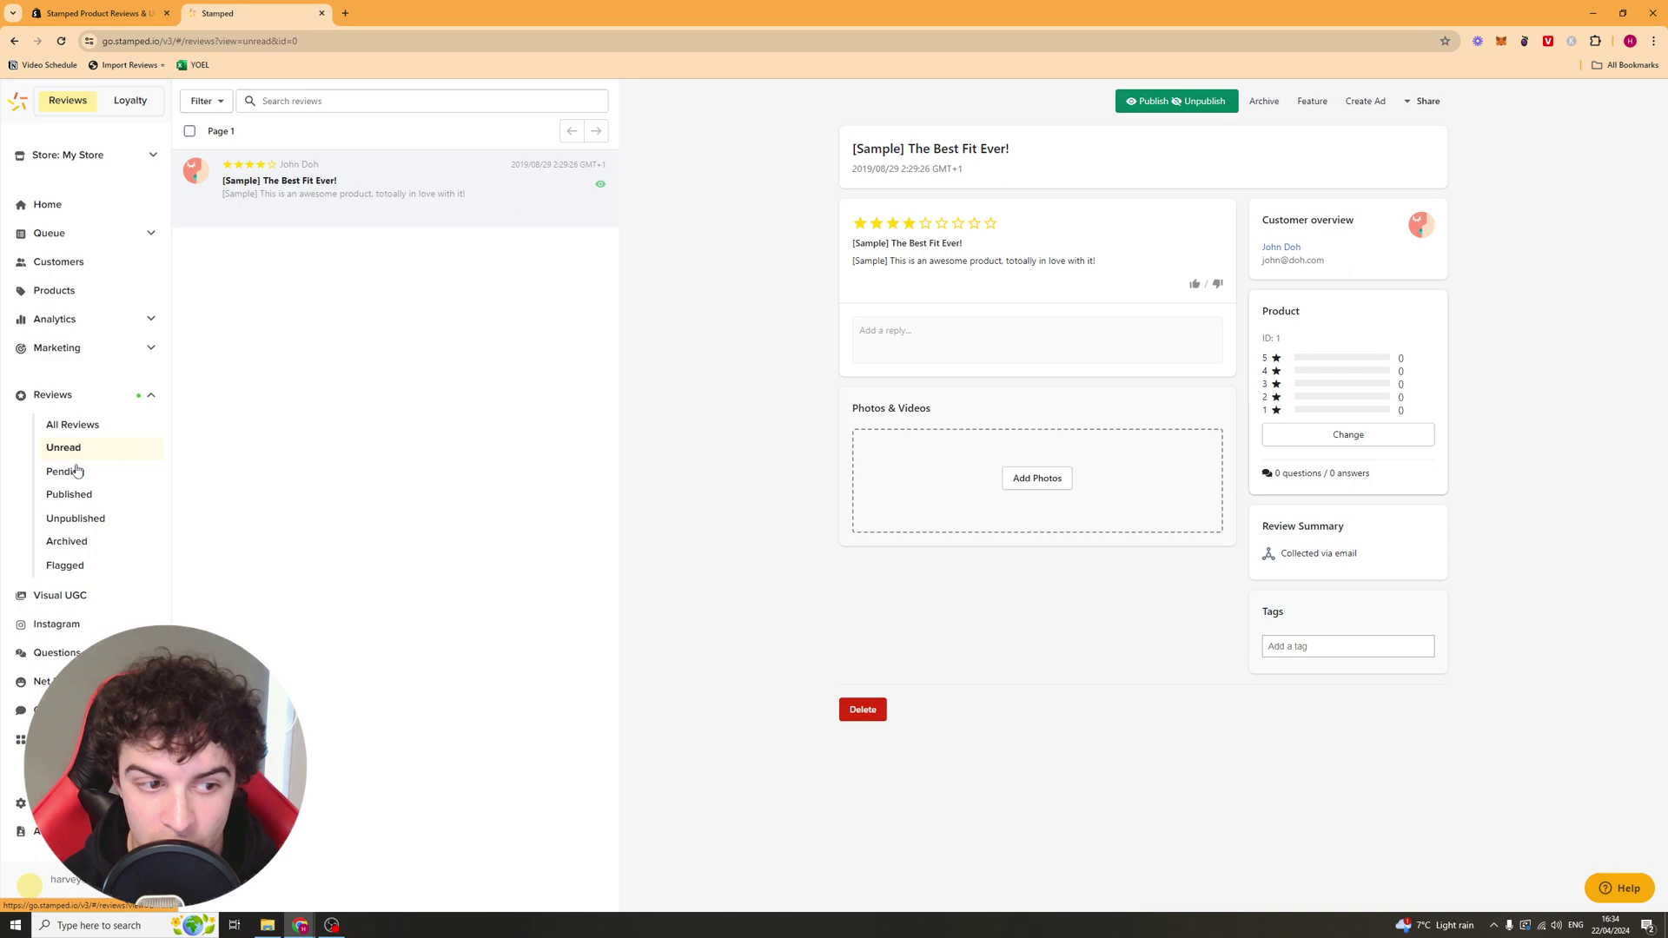
click(70, 474)
click(85, 494)
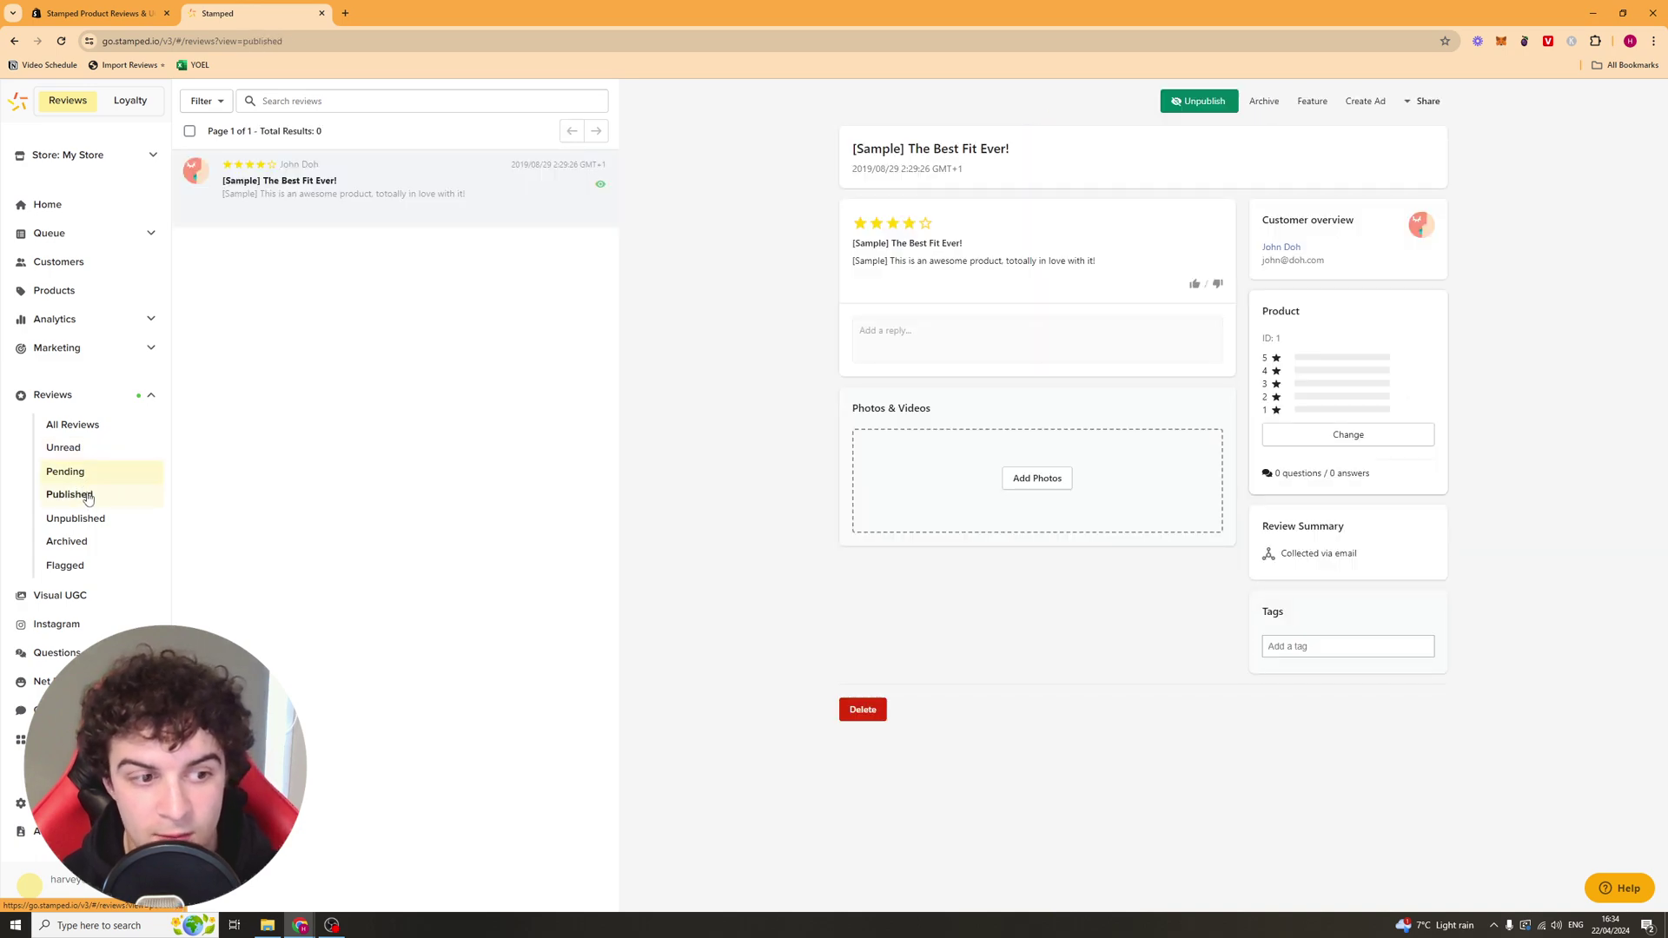
click(77, 518)
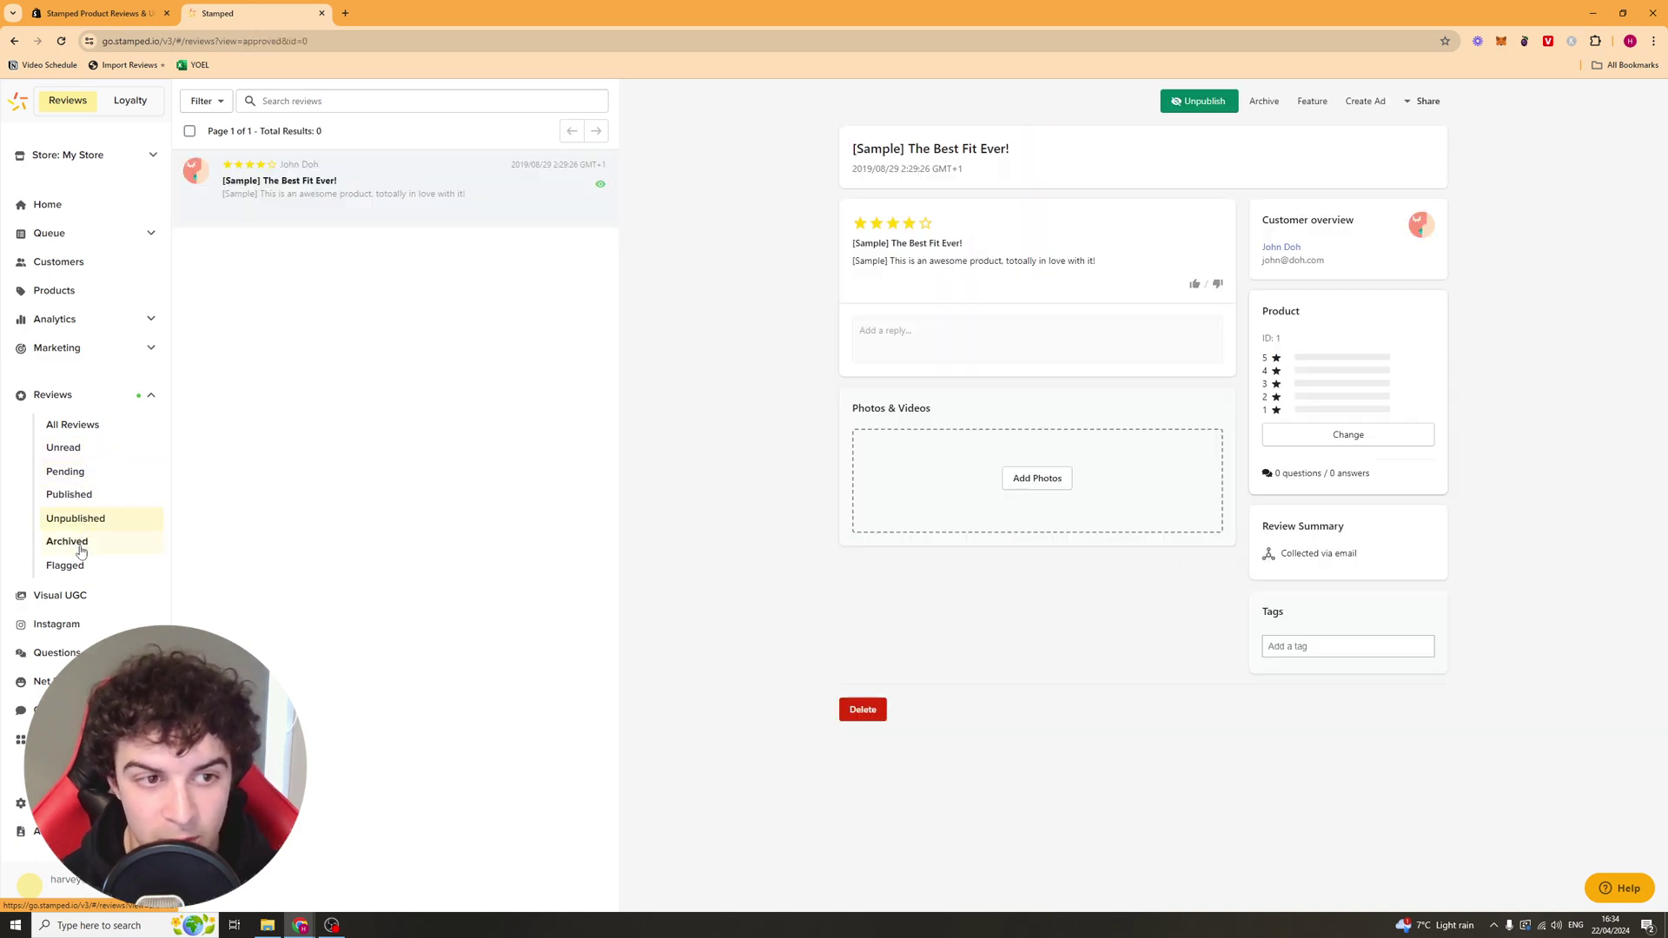
click(80, 543)
click(78, 569)
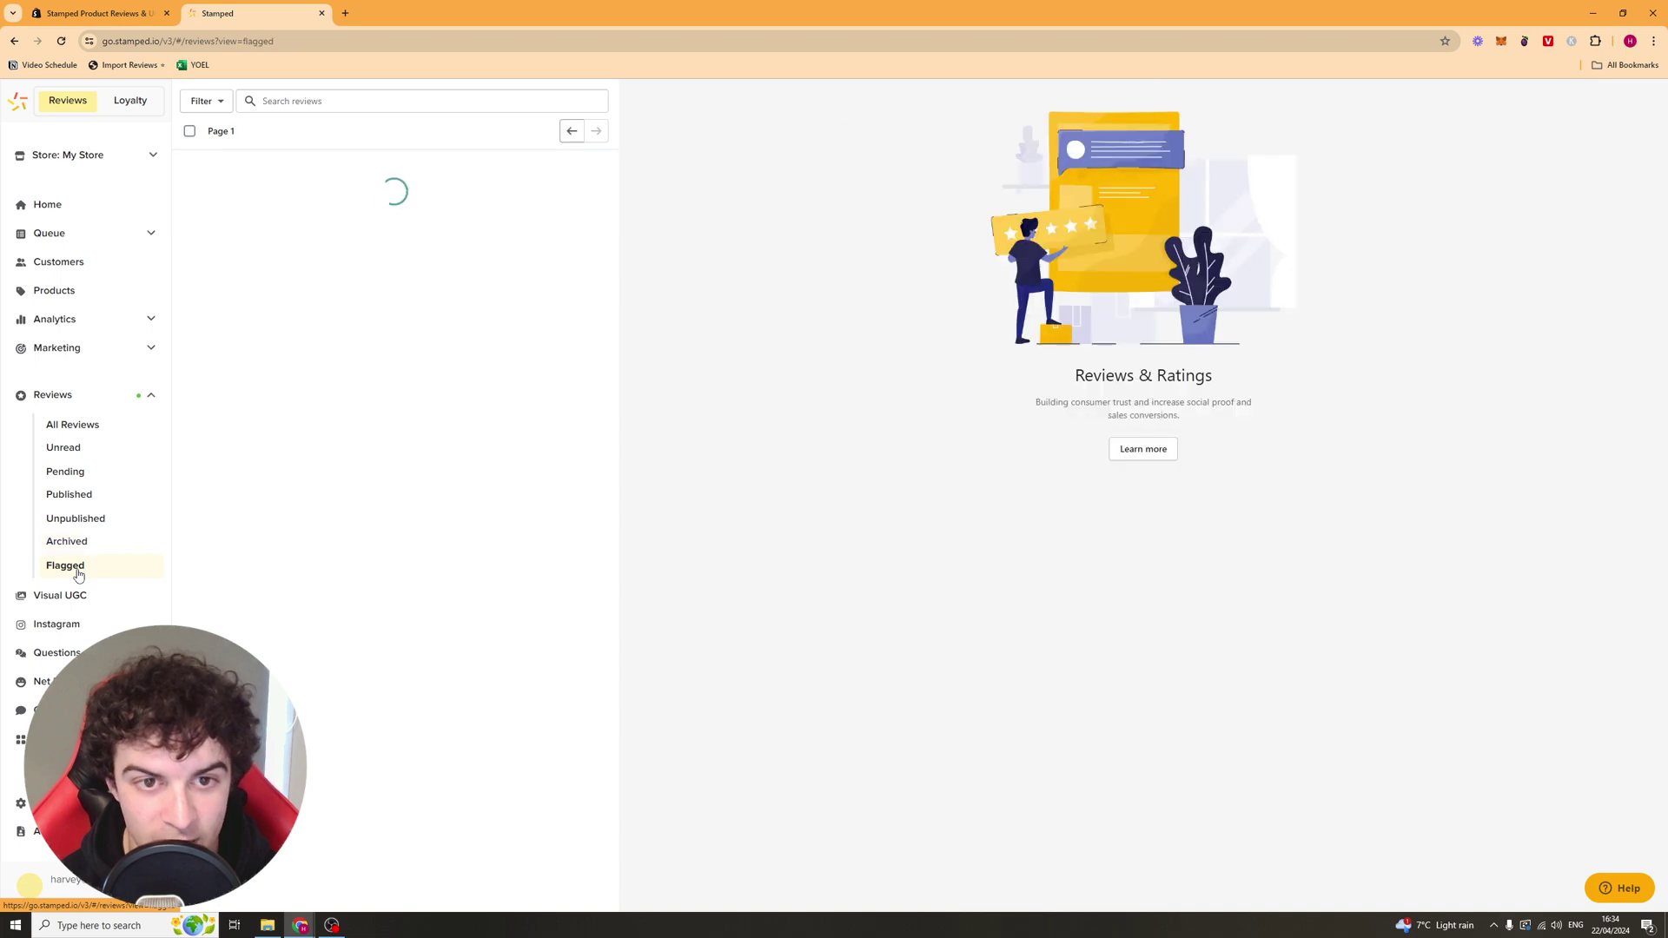
click(69, 428)
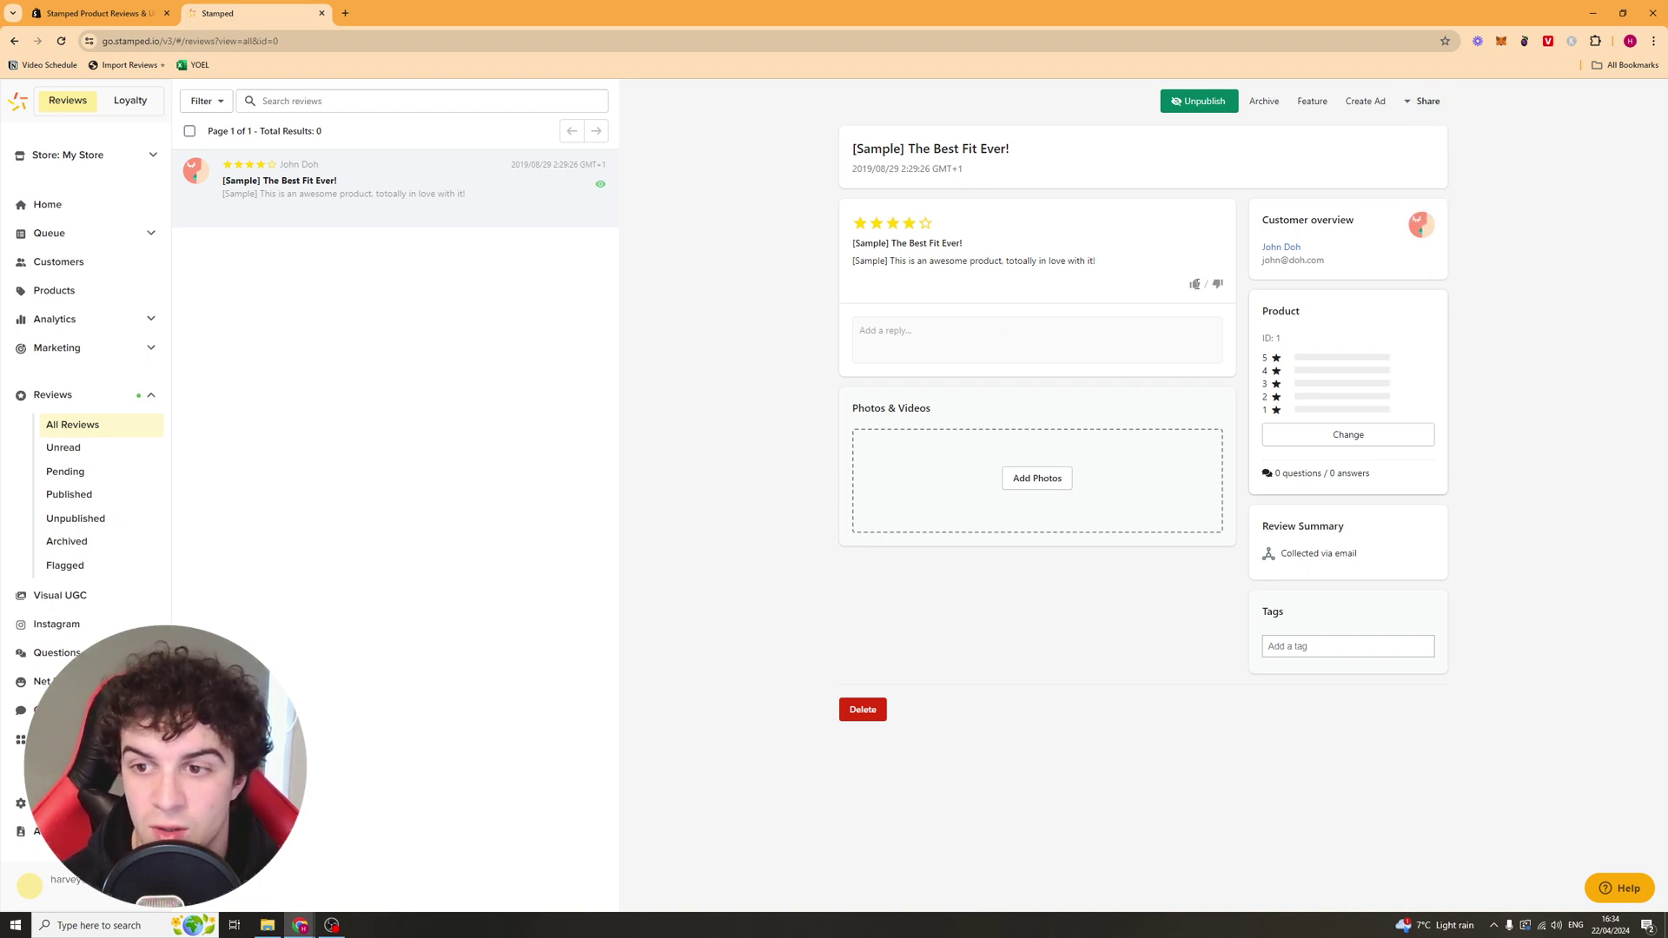
Step: Start a reply to the '[Sample] The Best Fit Ever!' review and confirm its product
click(893, 334)
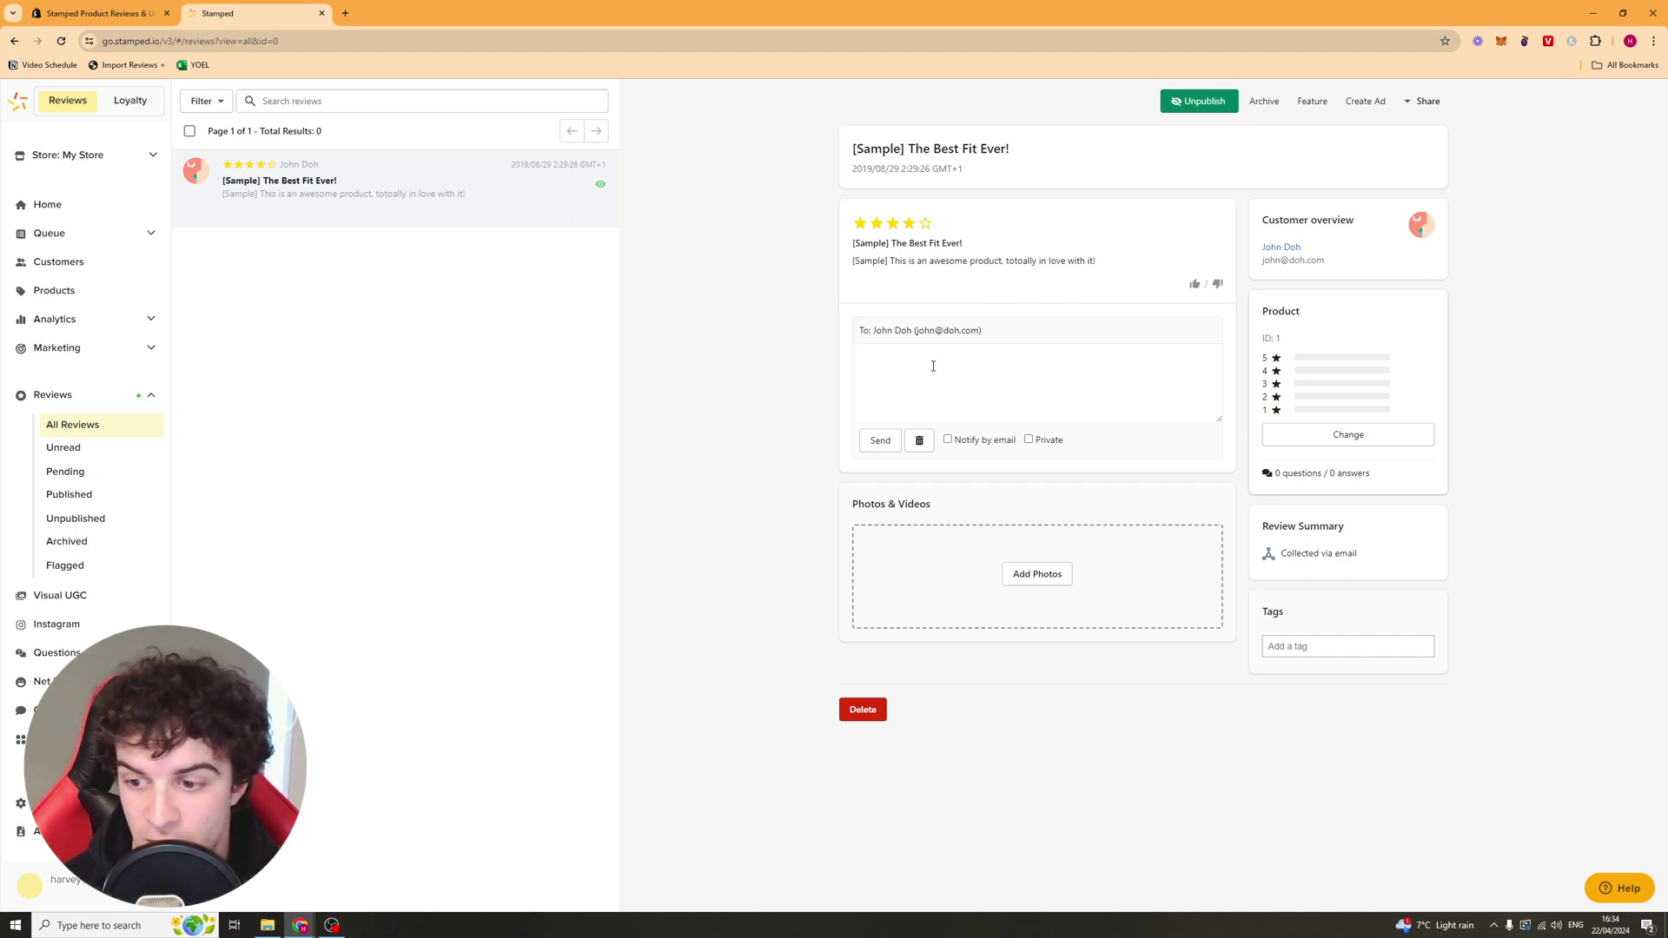
click(1334, 436)
click(999, 330)
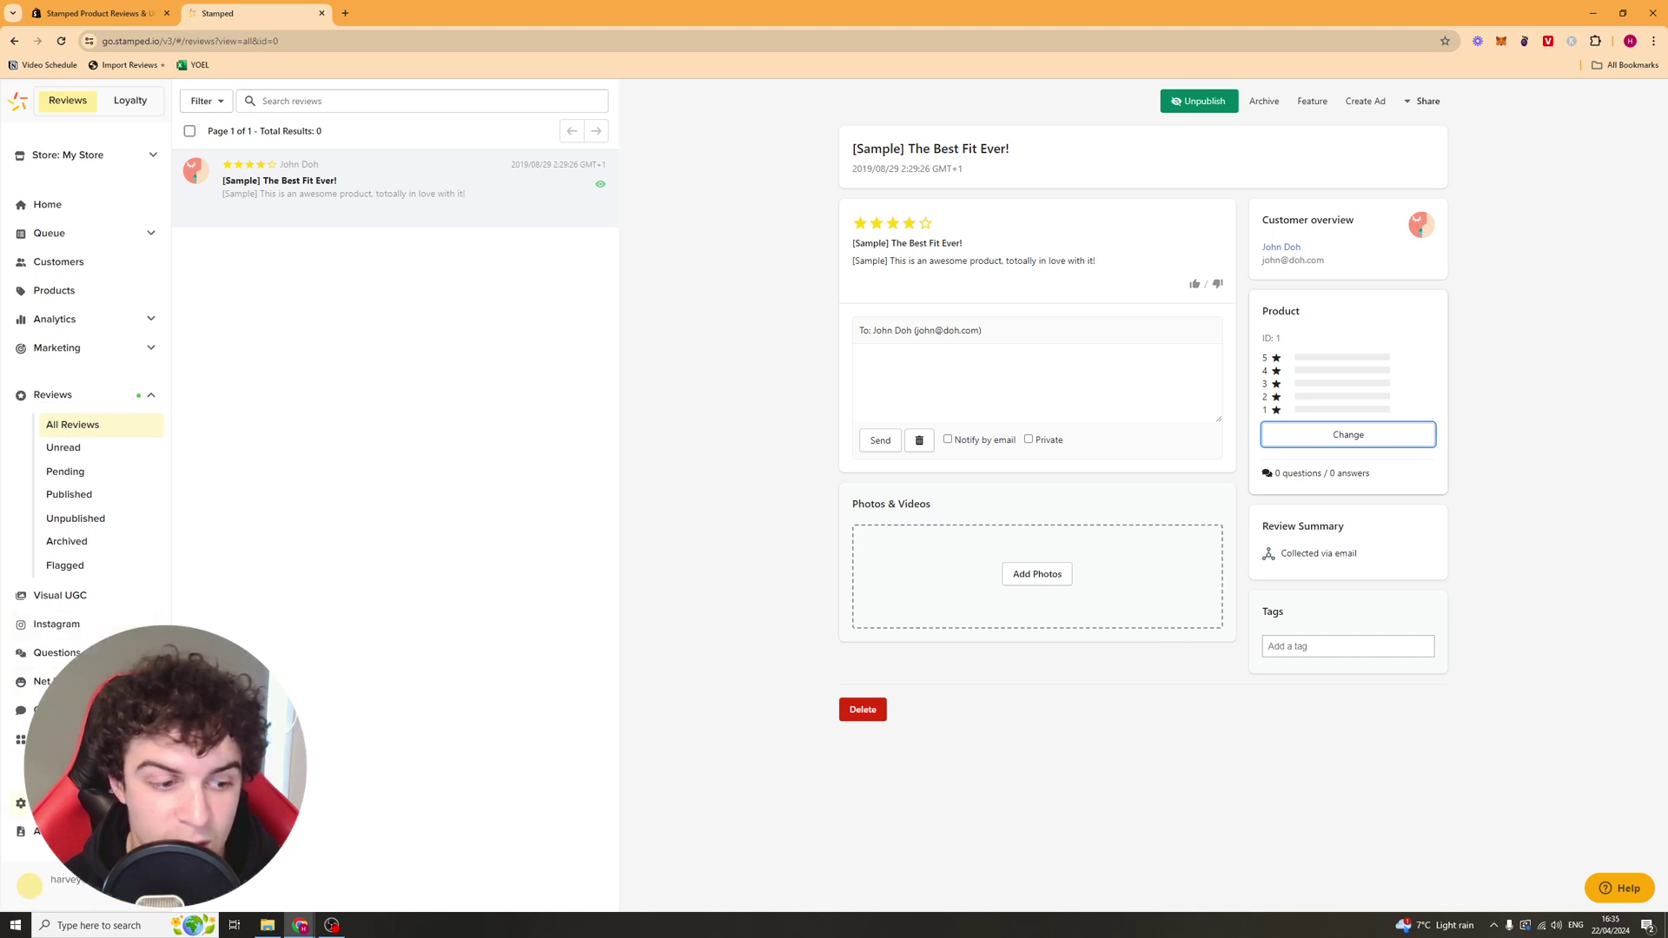
Step: Choose Custom as the provider source on the Reviews tab of Settings > Importer
click(26, 803)
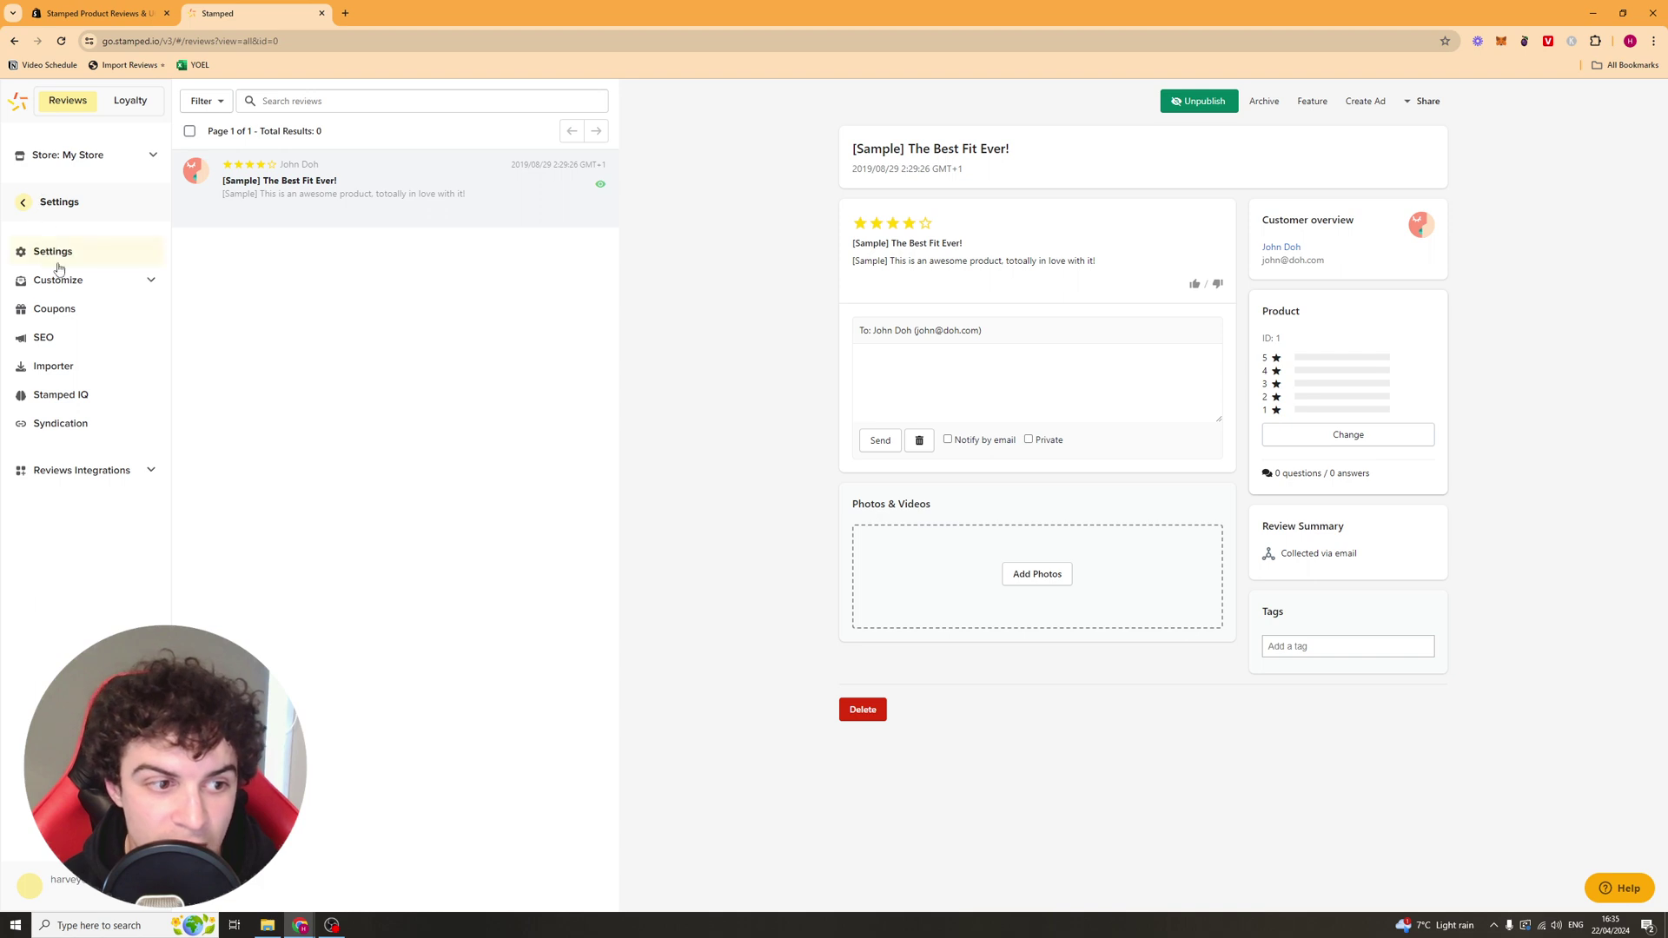
click(48, 374)
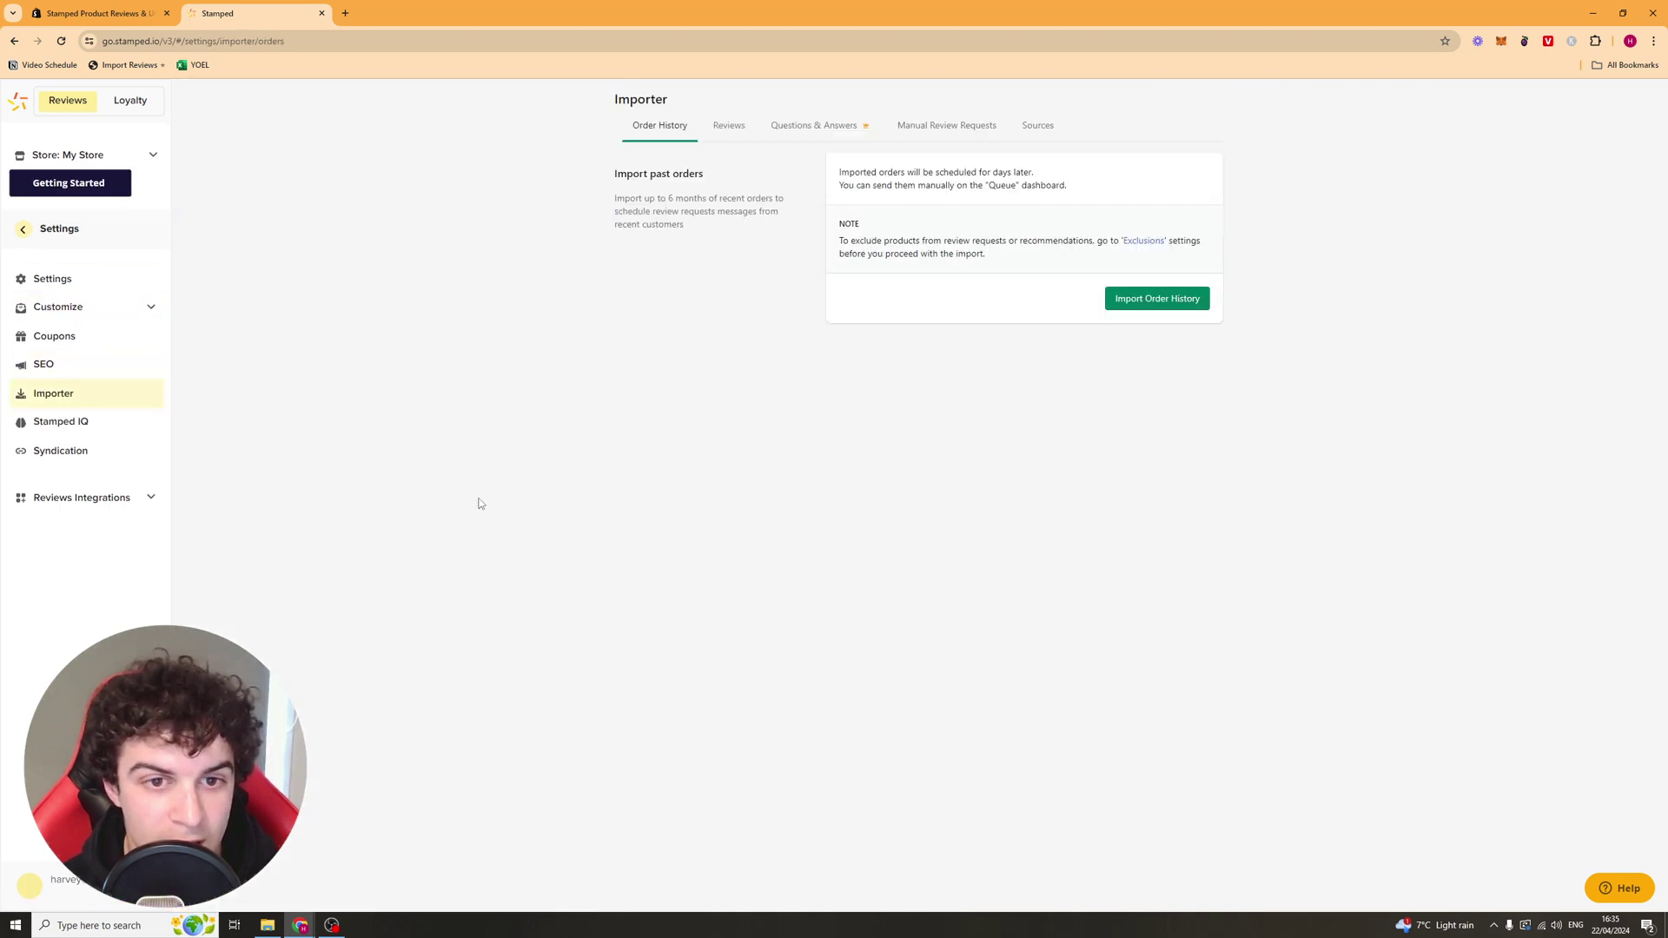
click(725, 128)
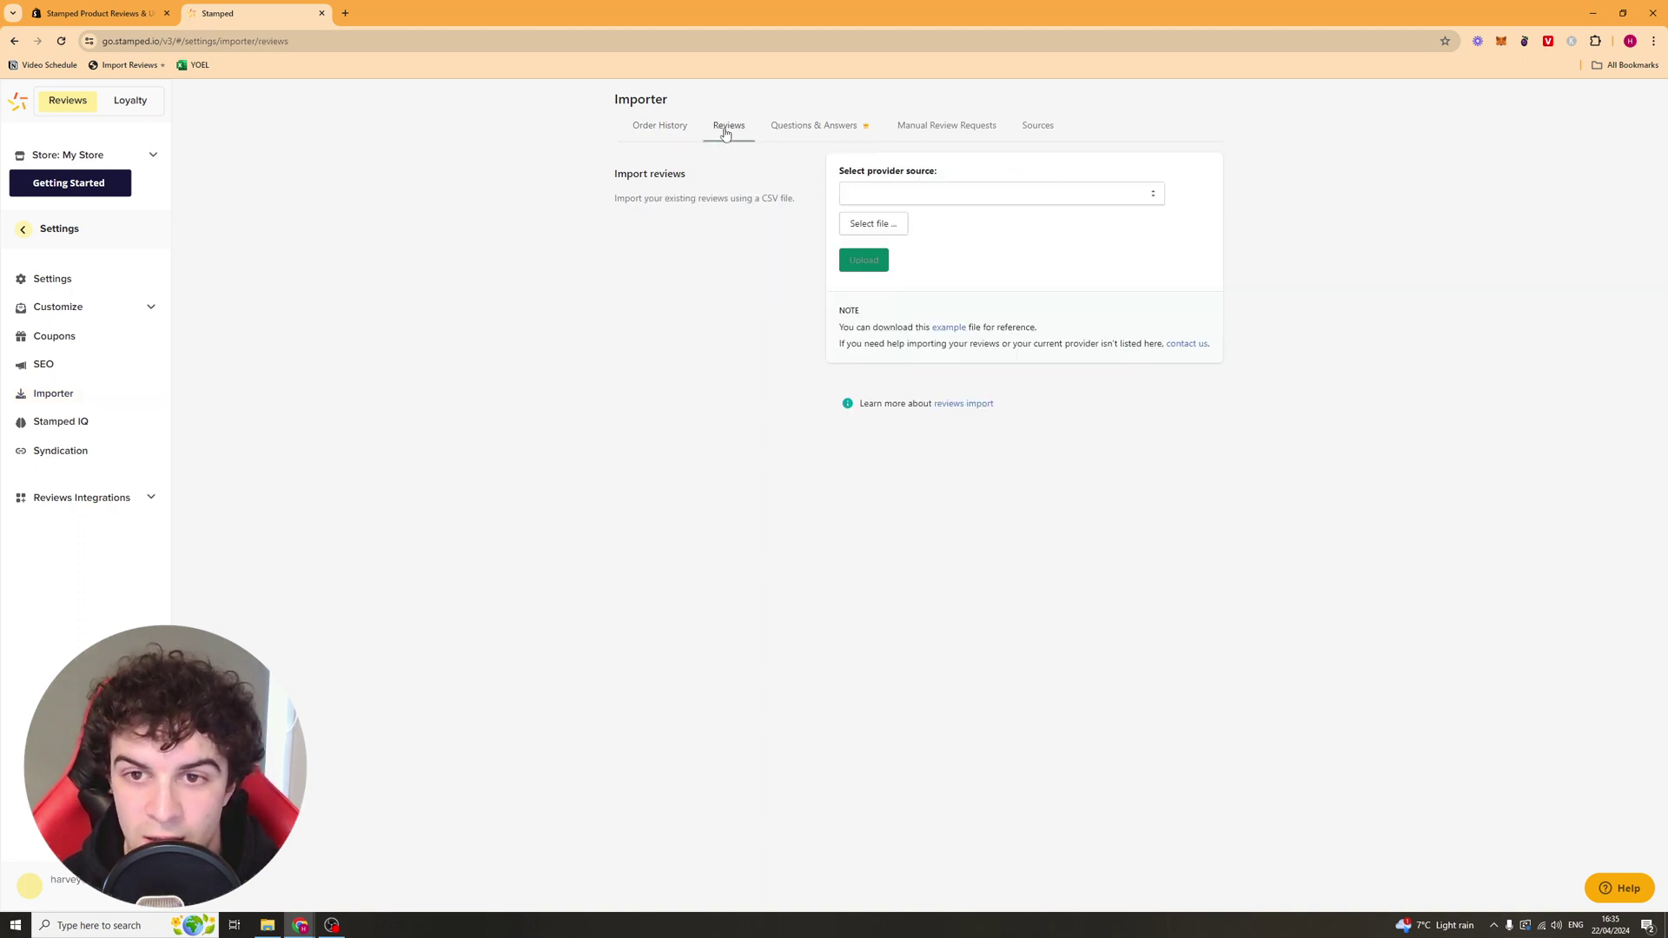
click(902, 194)
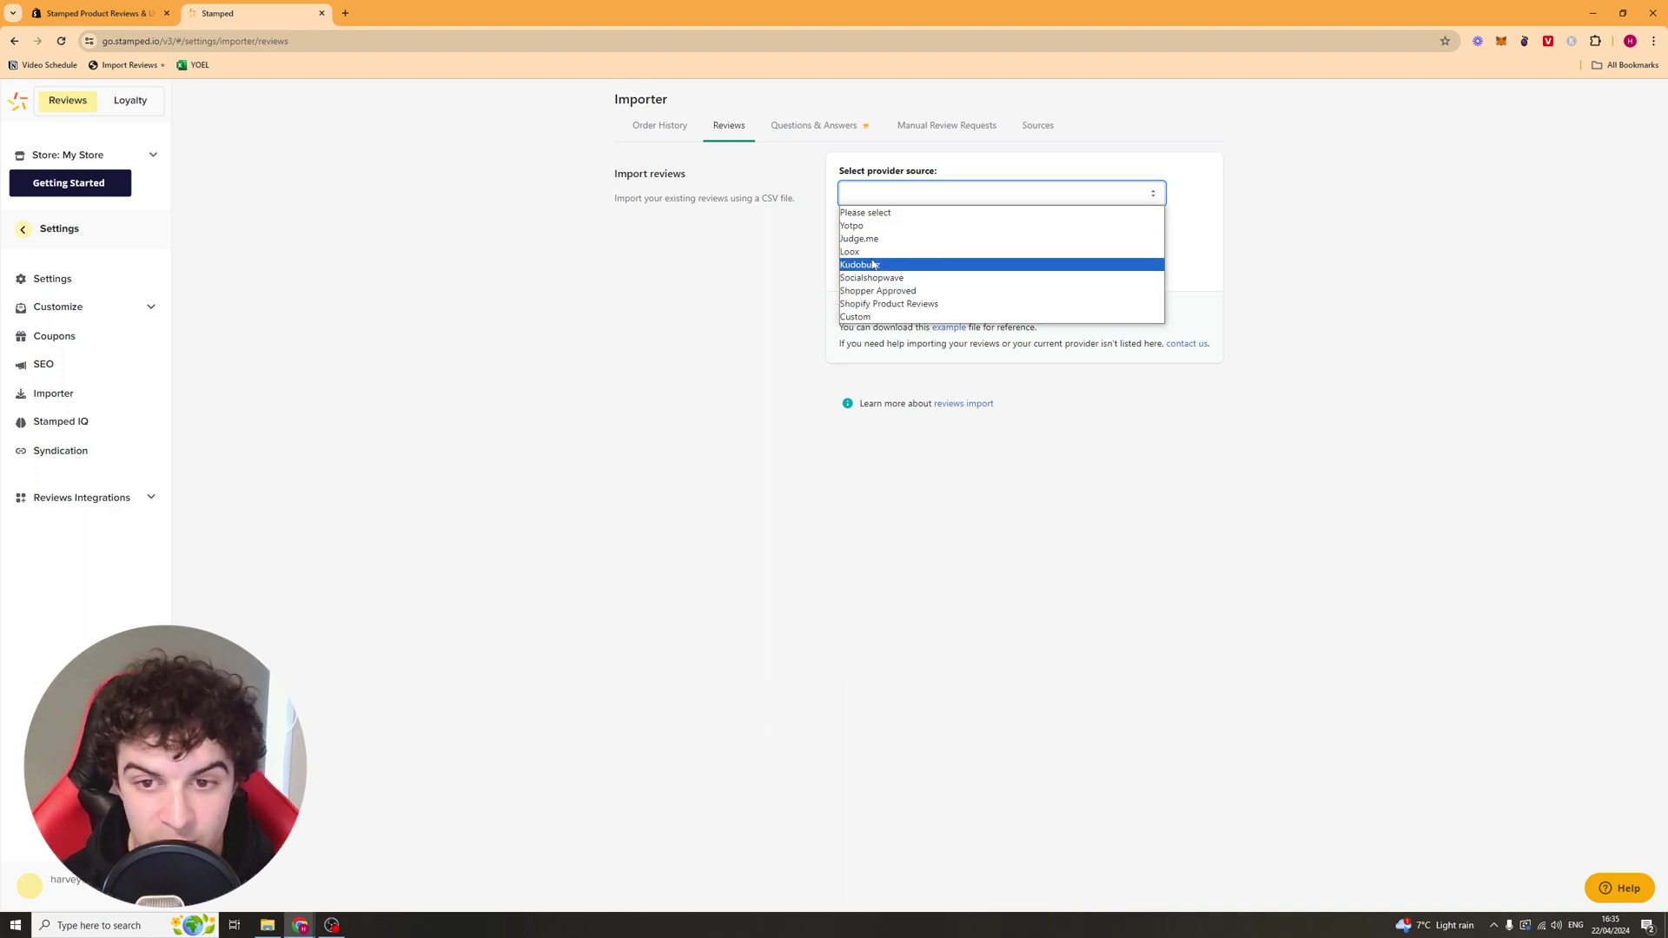
click(883, 316)
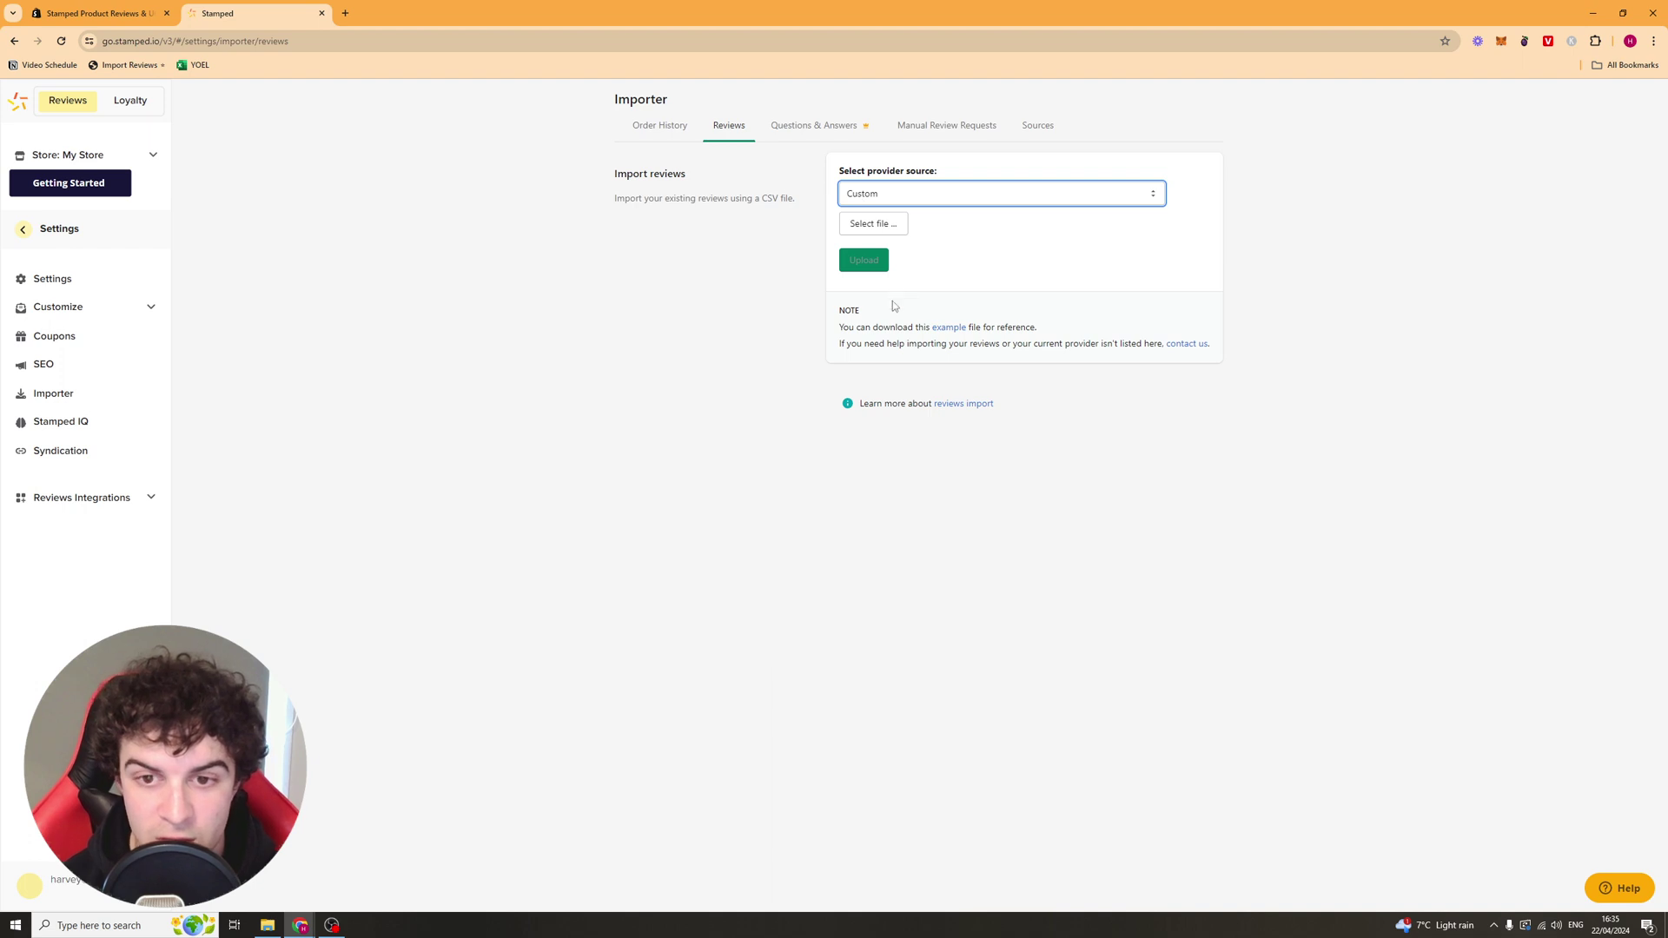
drag(855, 323, 912, 328)
click(999, 329)
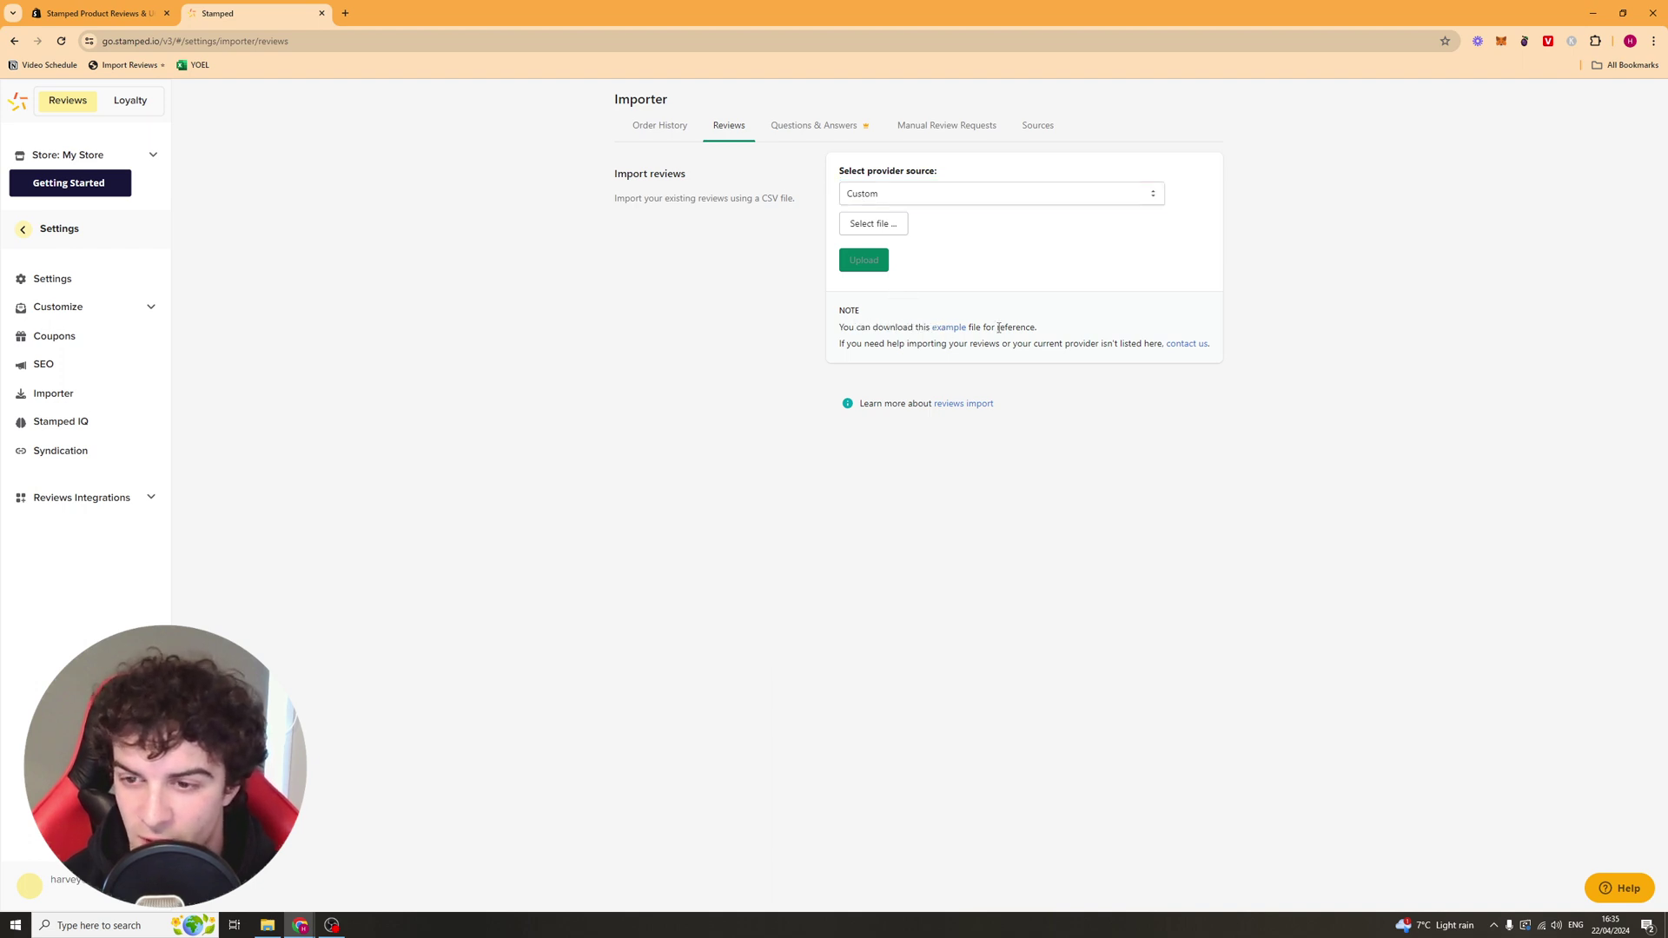
Step: Download the example file and open sample_reviews_import.csv, moving its window aside
click(945, 331)
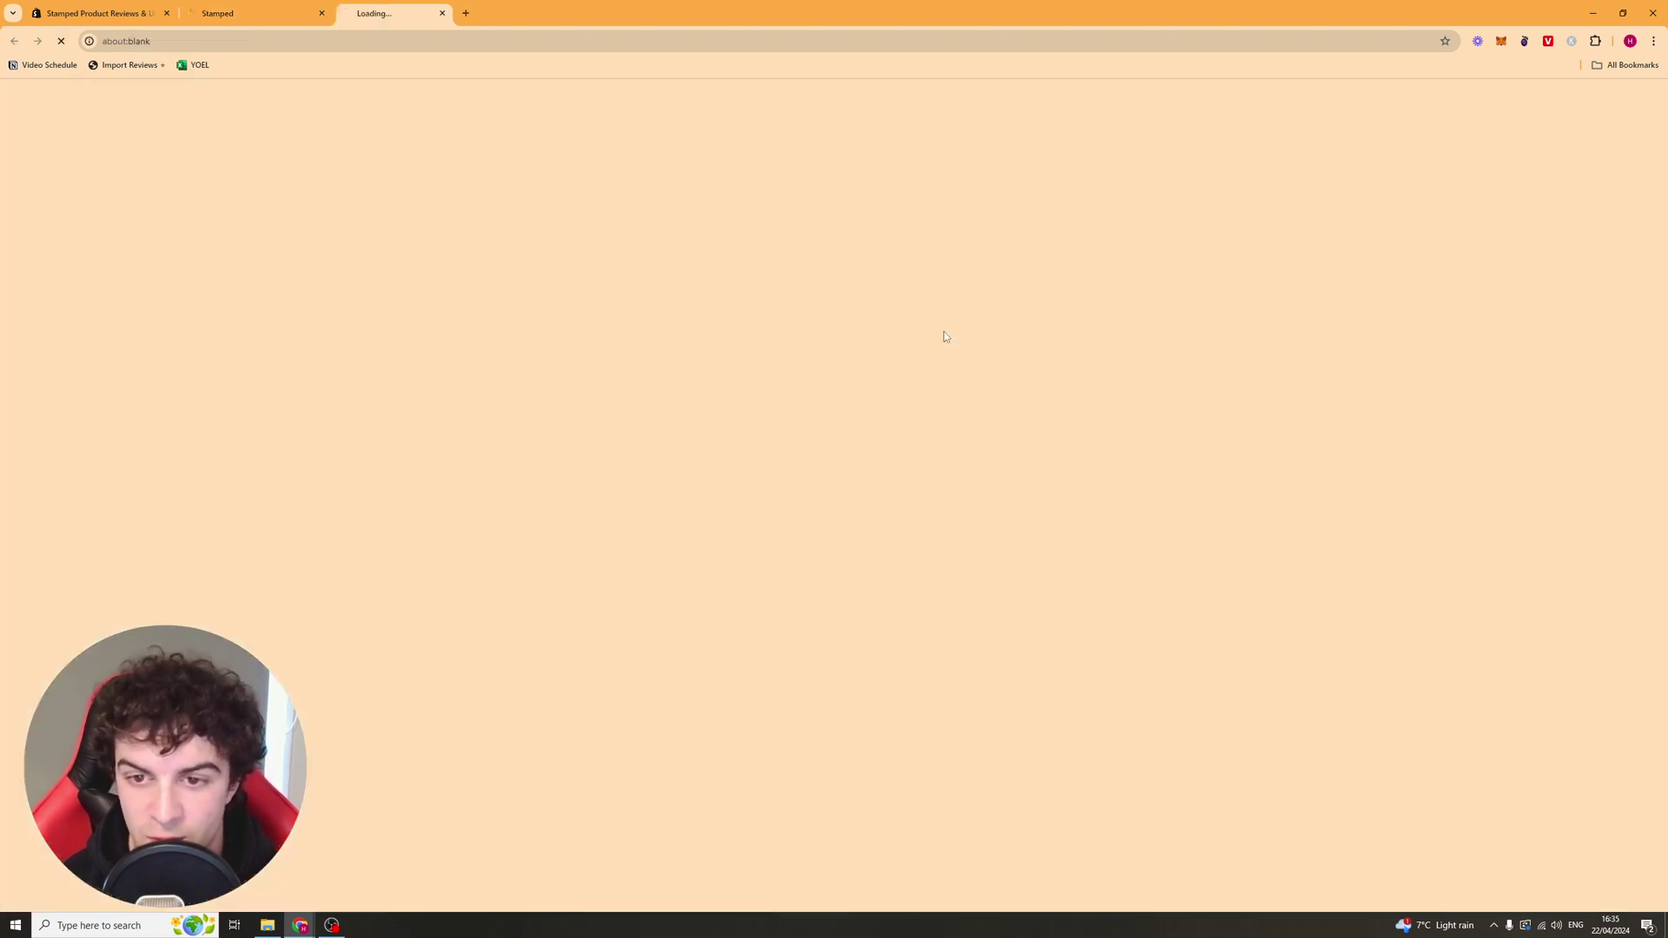
click(1564, 69)
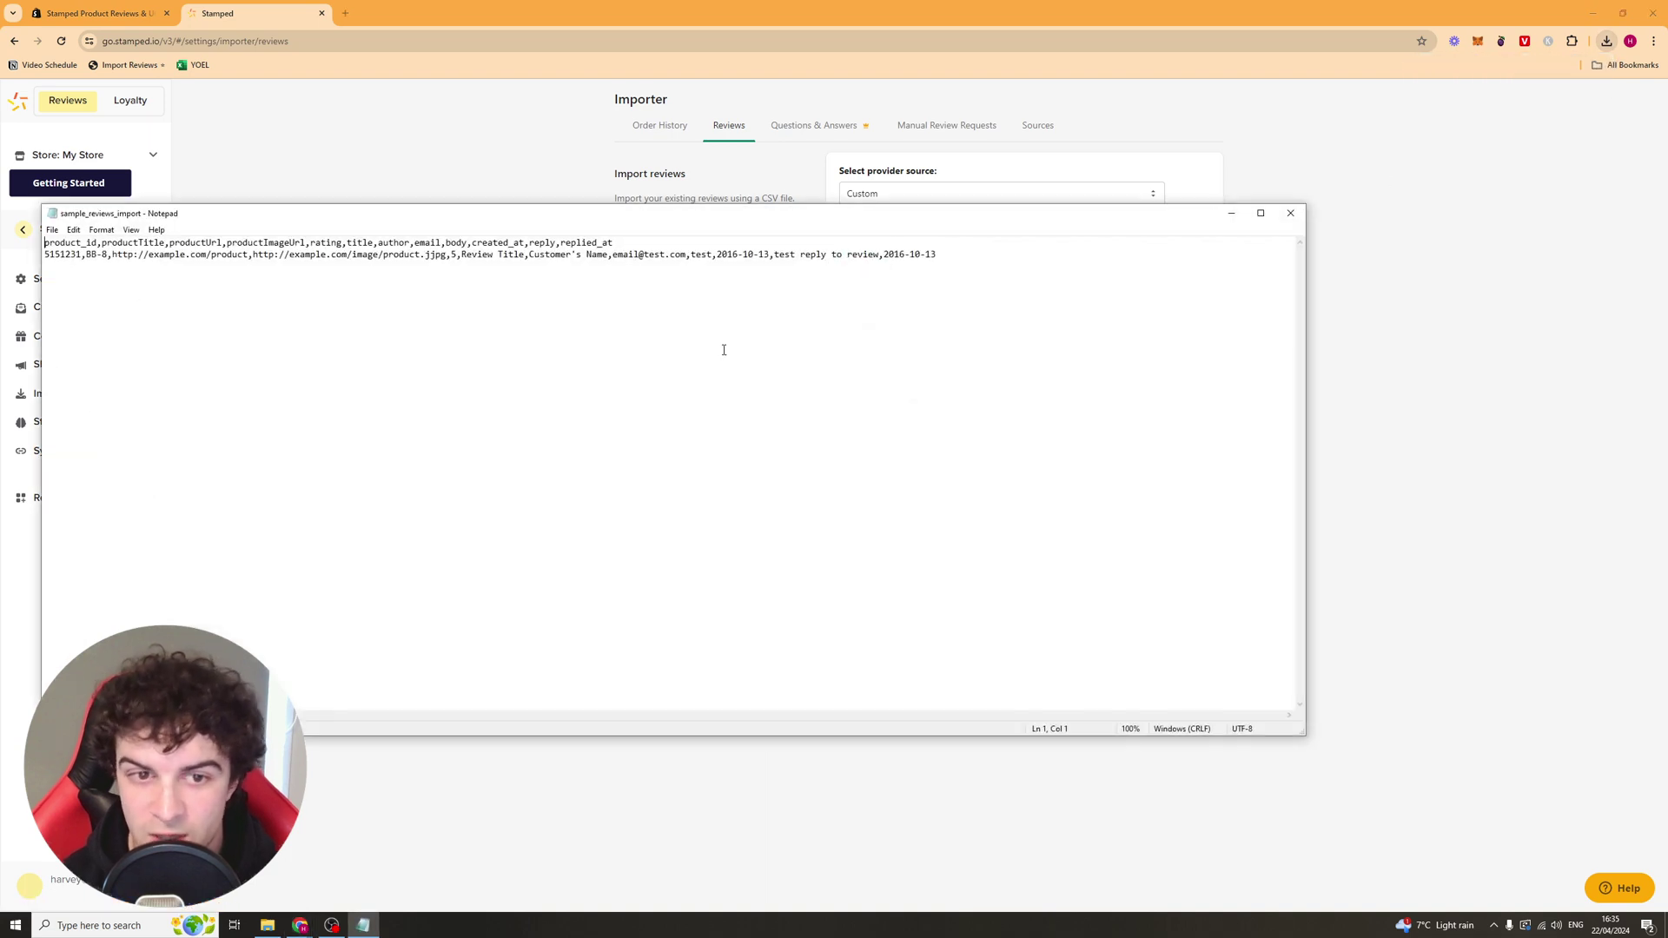
drag(602, 217, 879, 250)
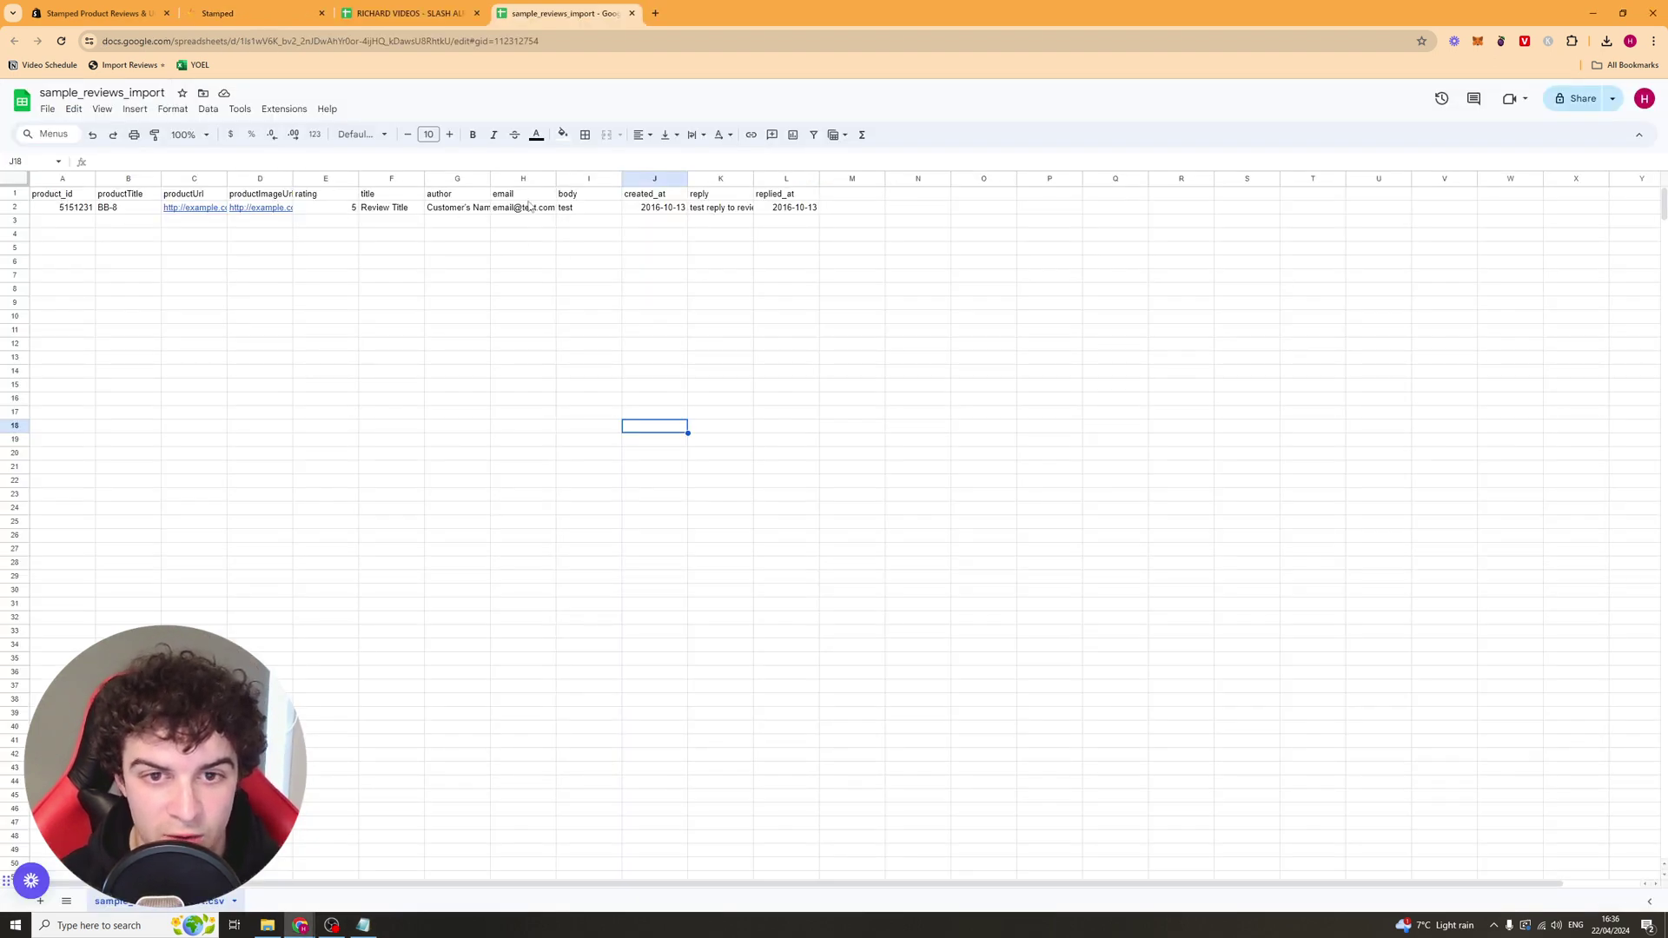
Step: Select the product_id cell A2 in the sample_reviews_import sheet
click(77, 209)
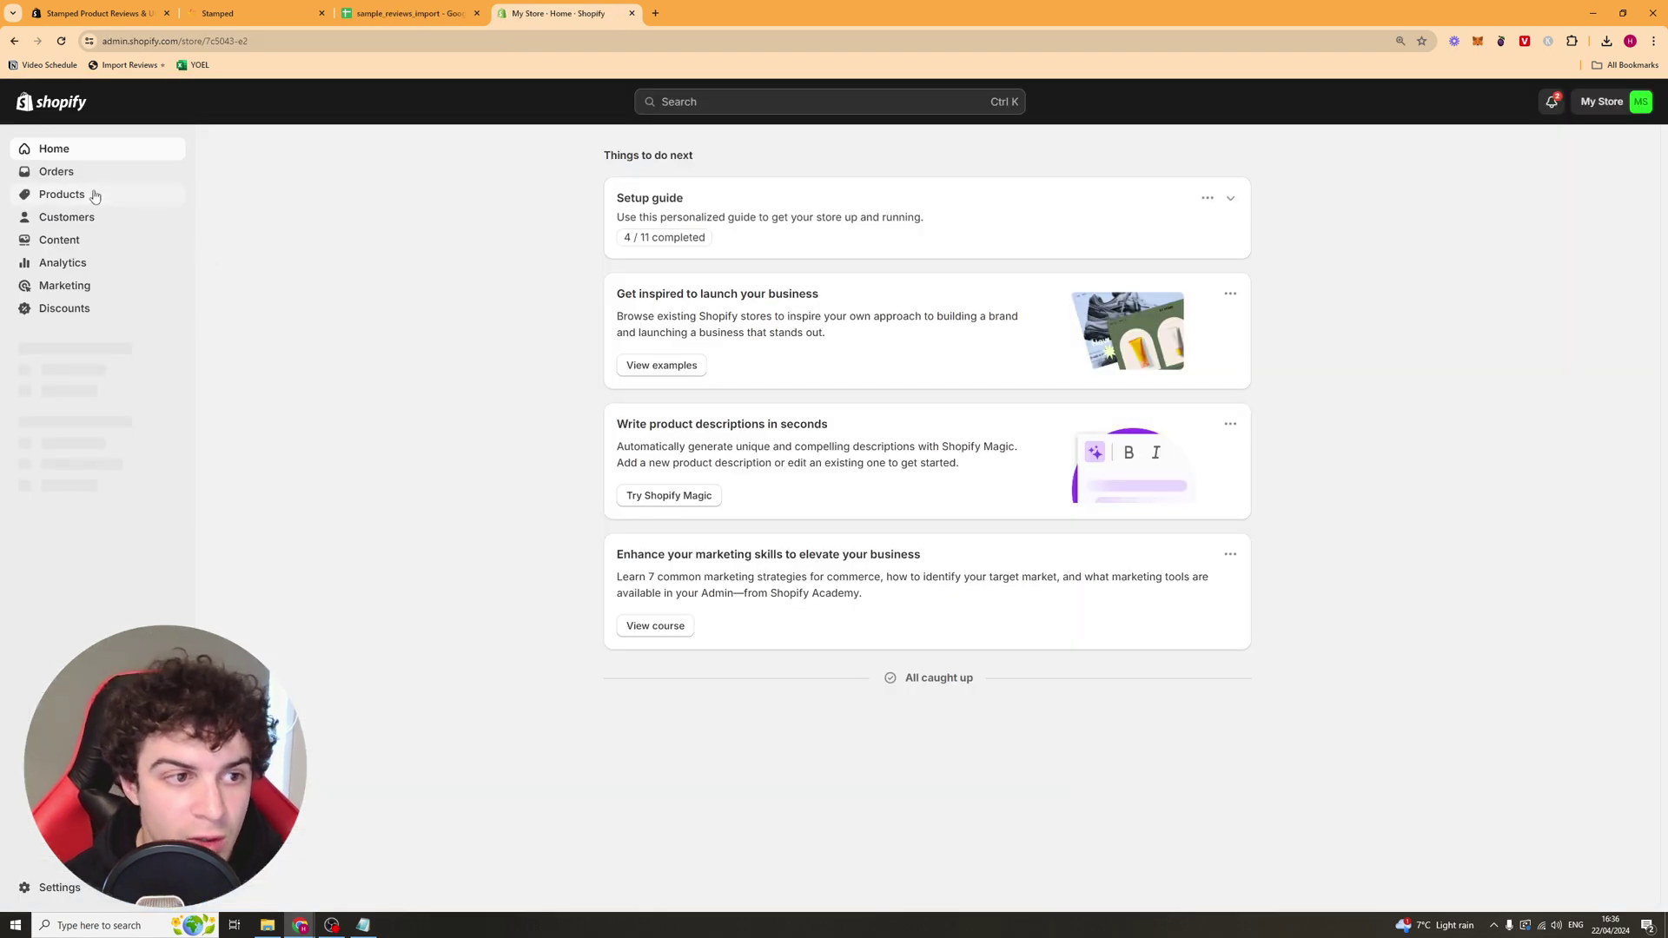
click(92, 193)
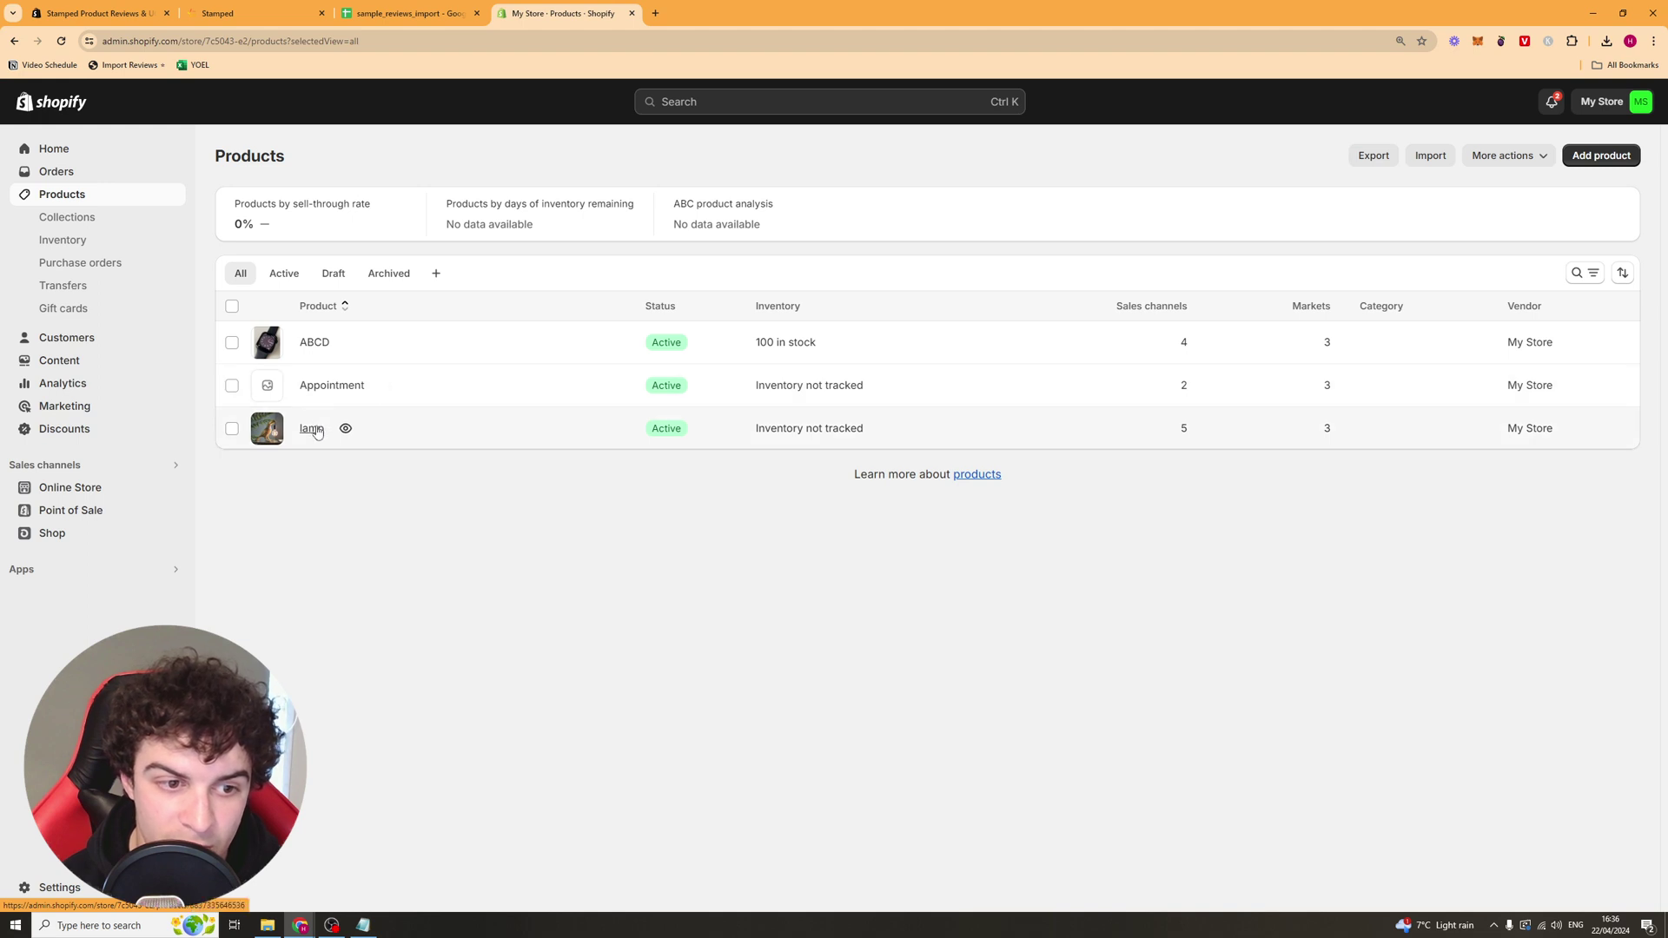
click(342, 430)
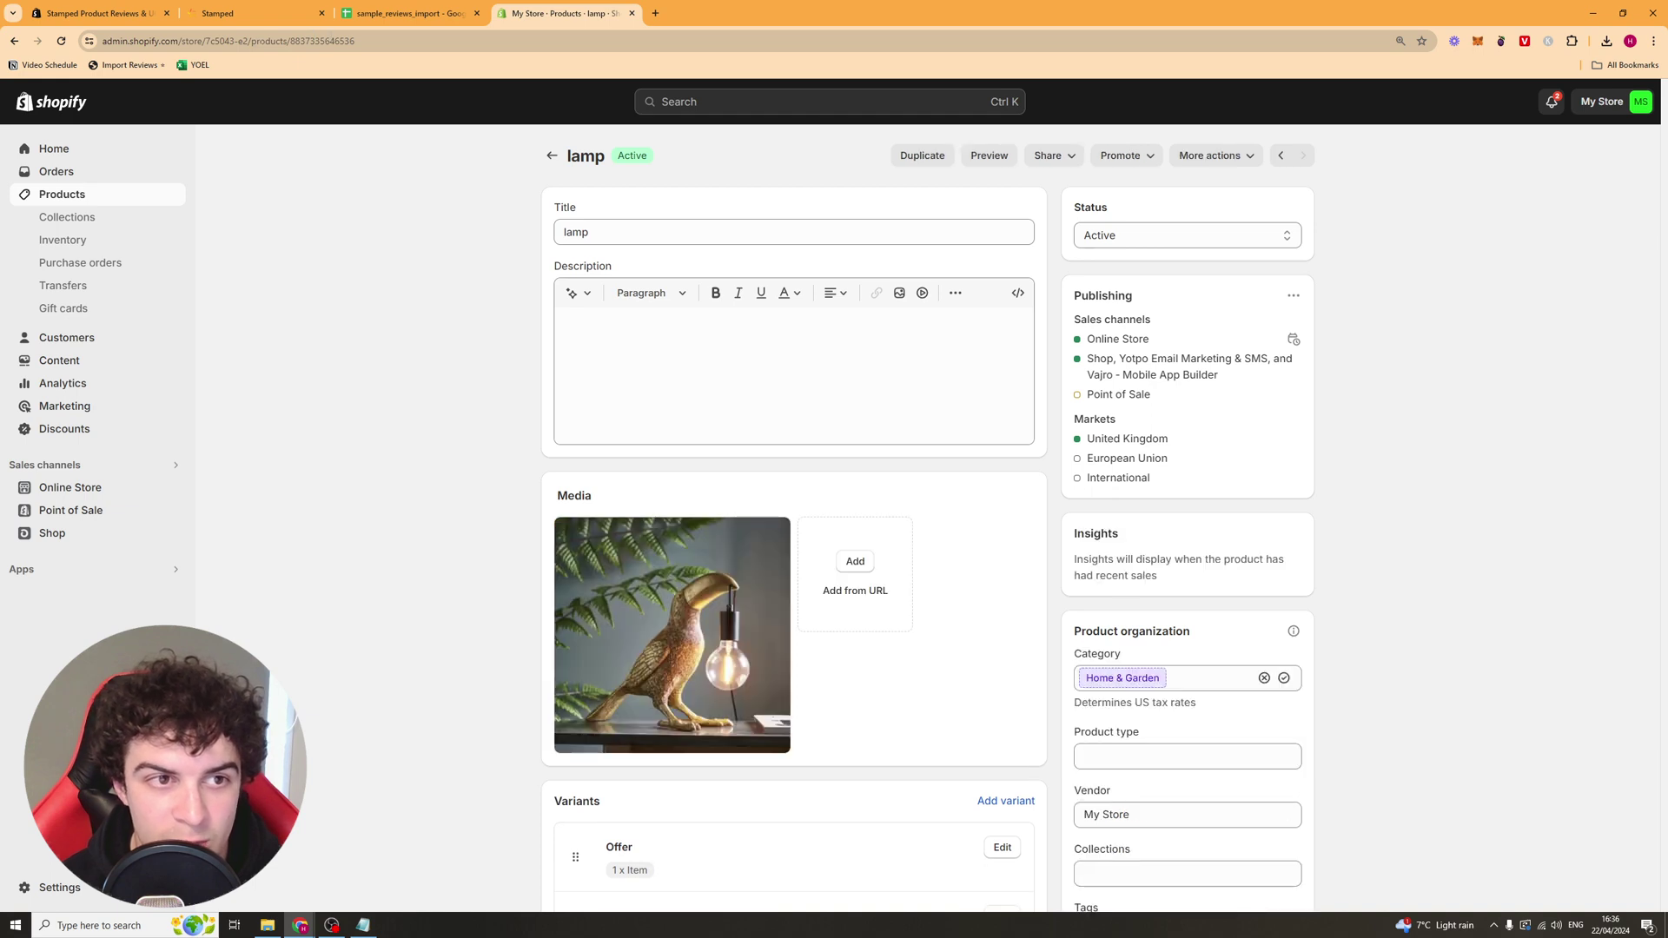
double_click(347, 41)
key(ctrl+c)
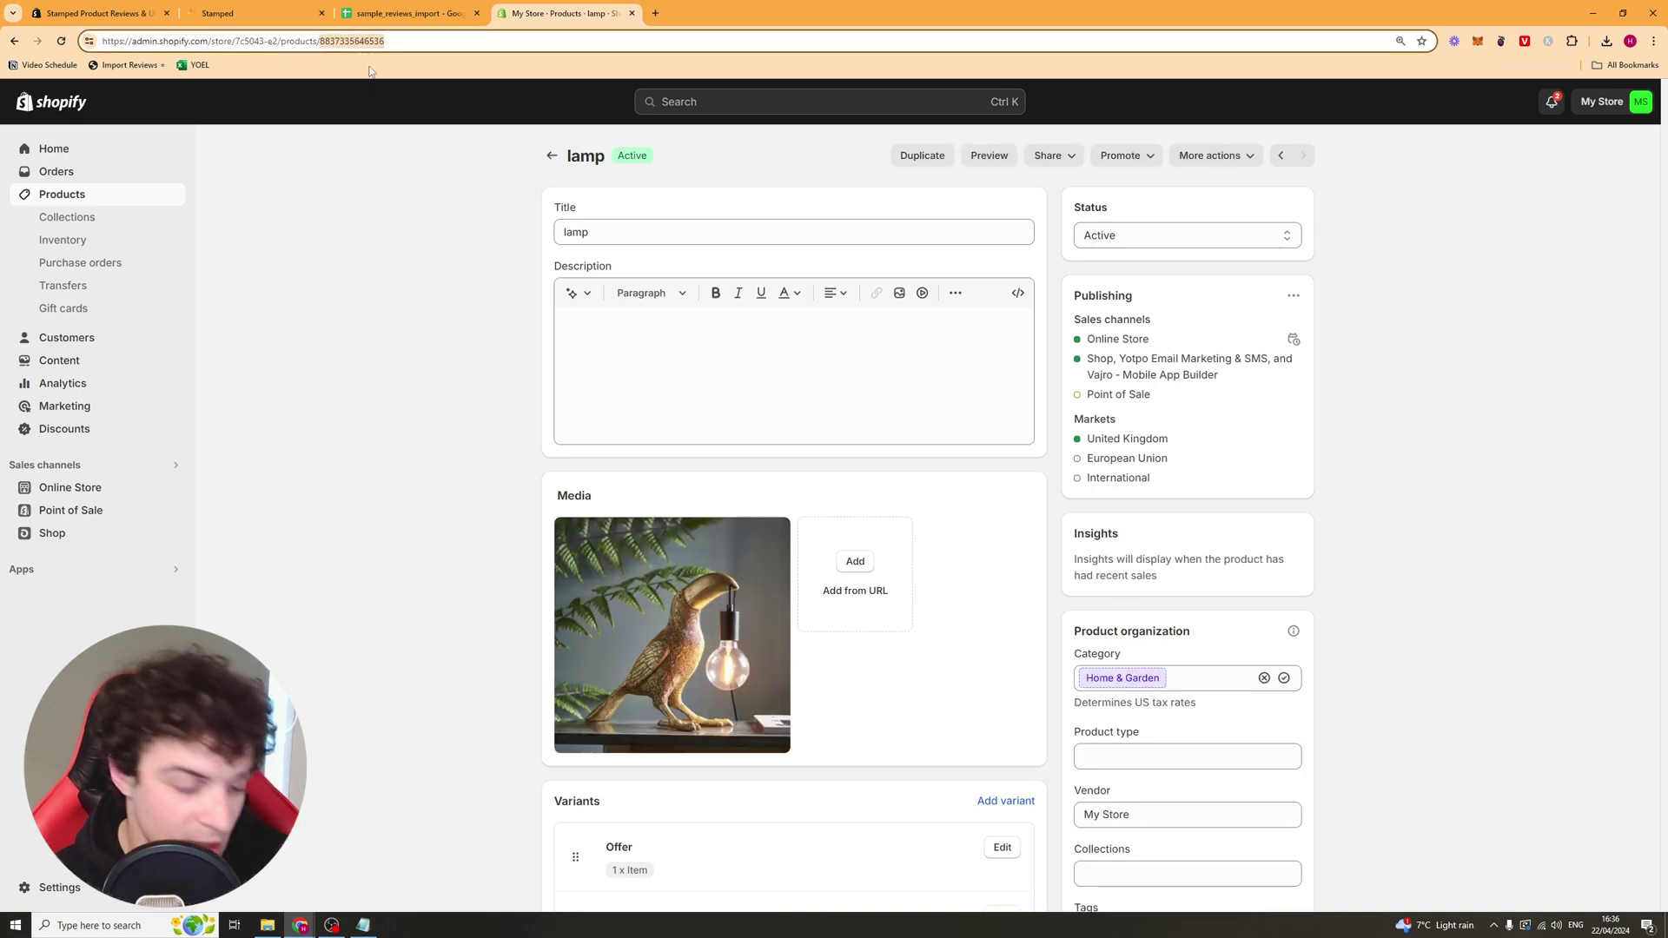
click(407, 13)
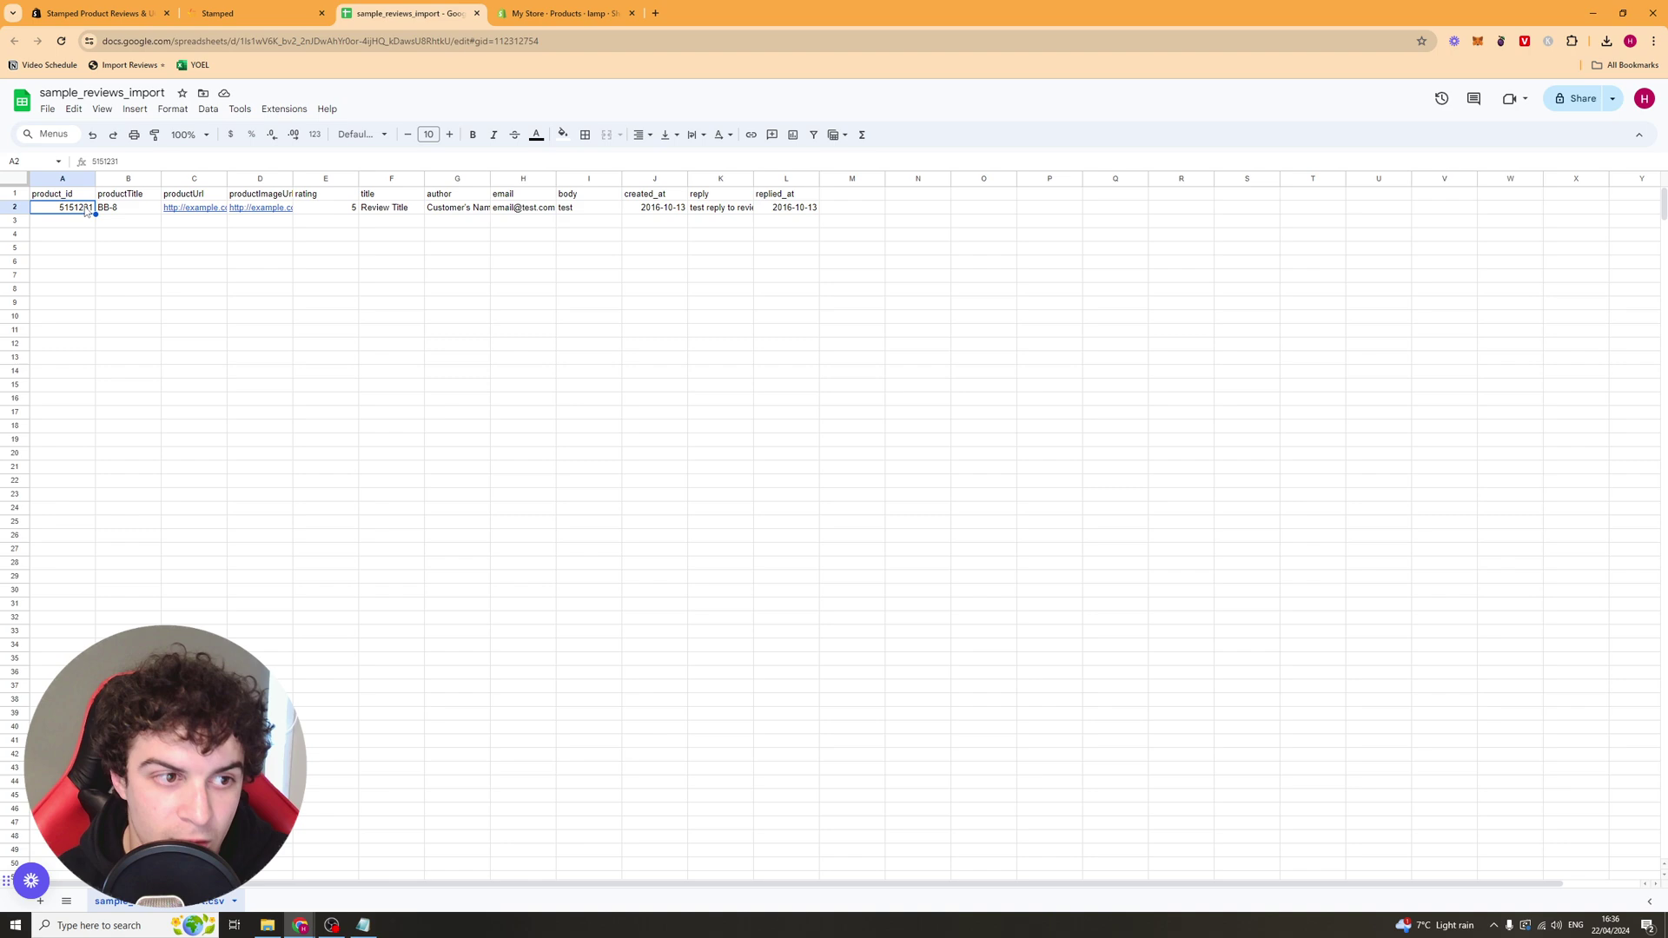
key(ctrl+v)
click(145, 209)
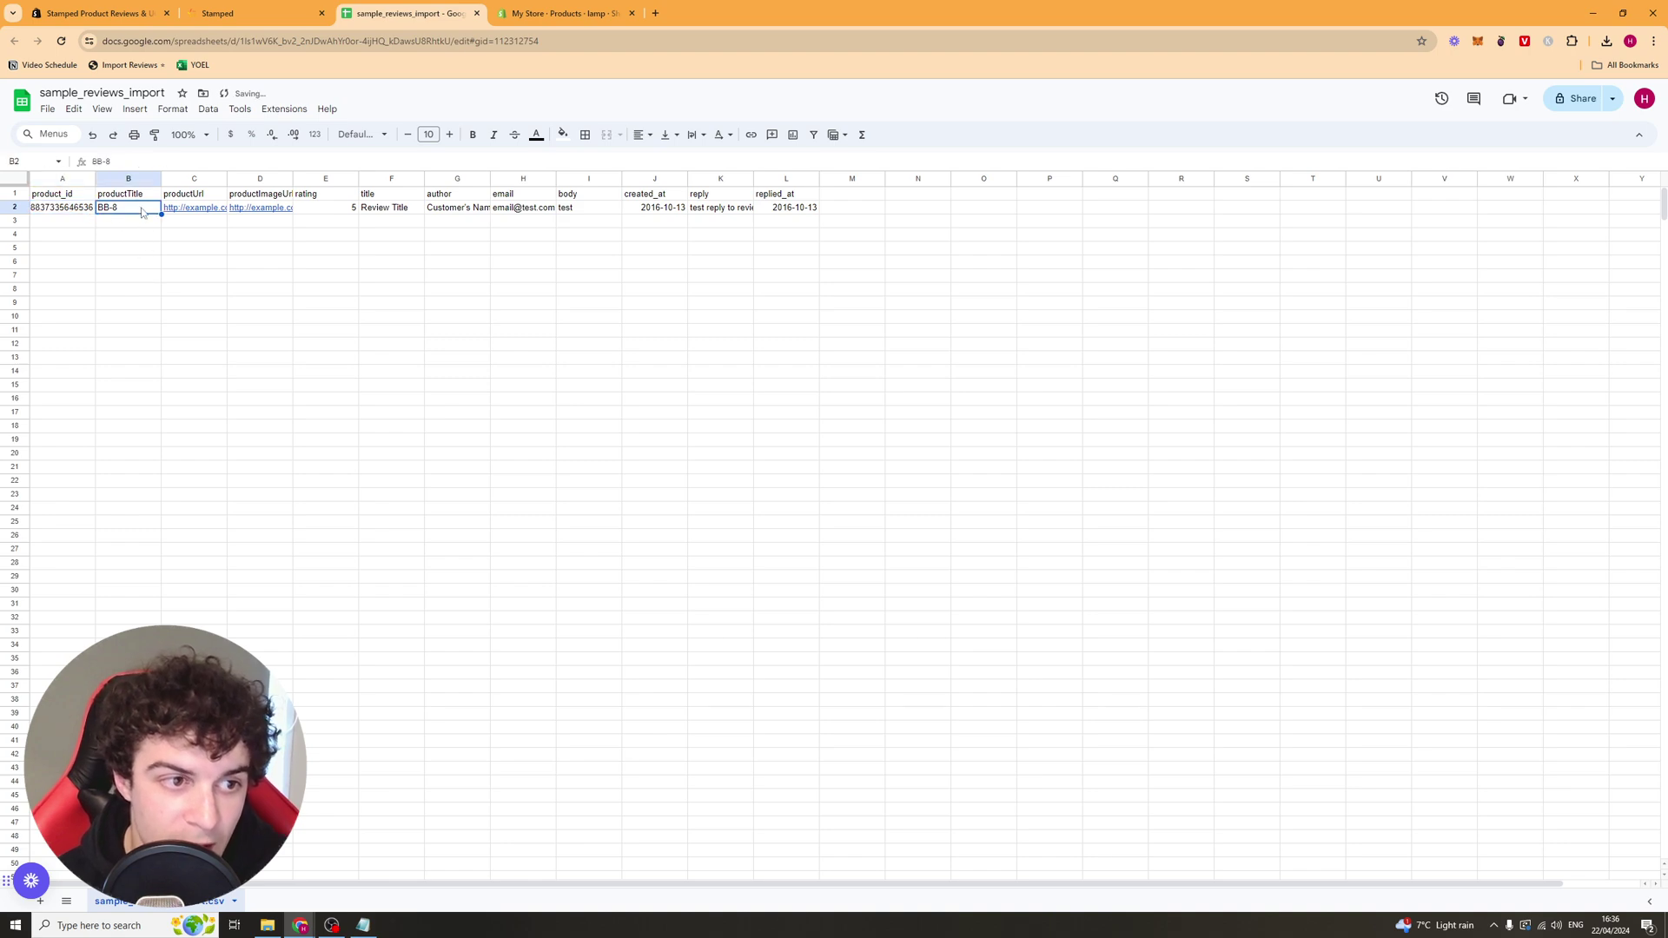
click(600, 13)
key(ctrl+c)
click(406, 13)
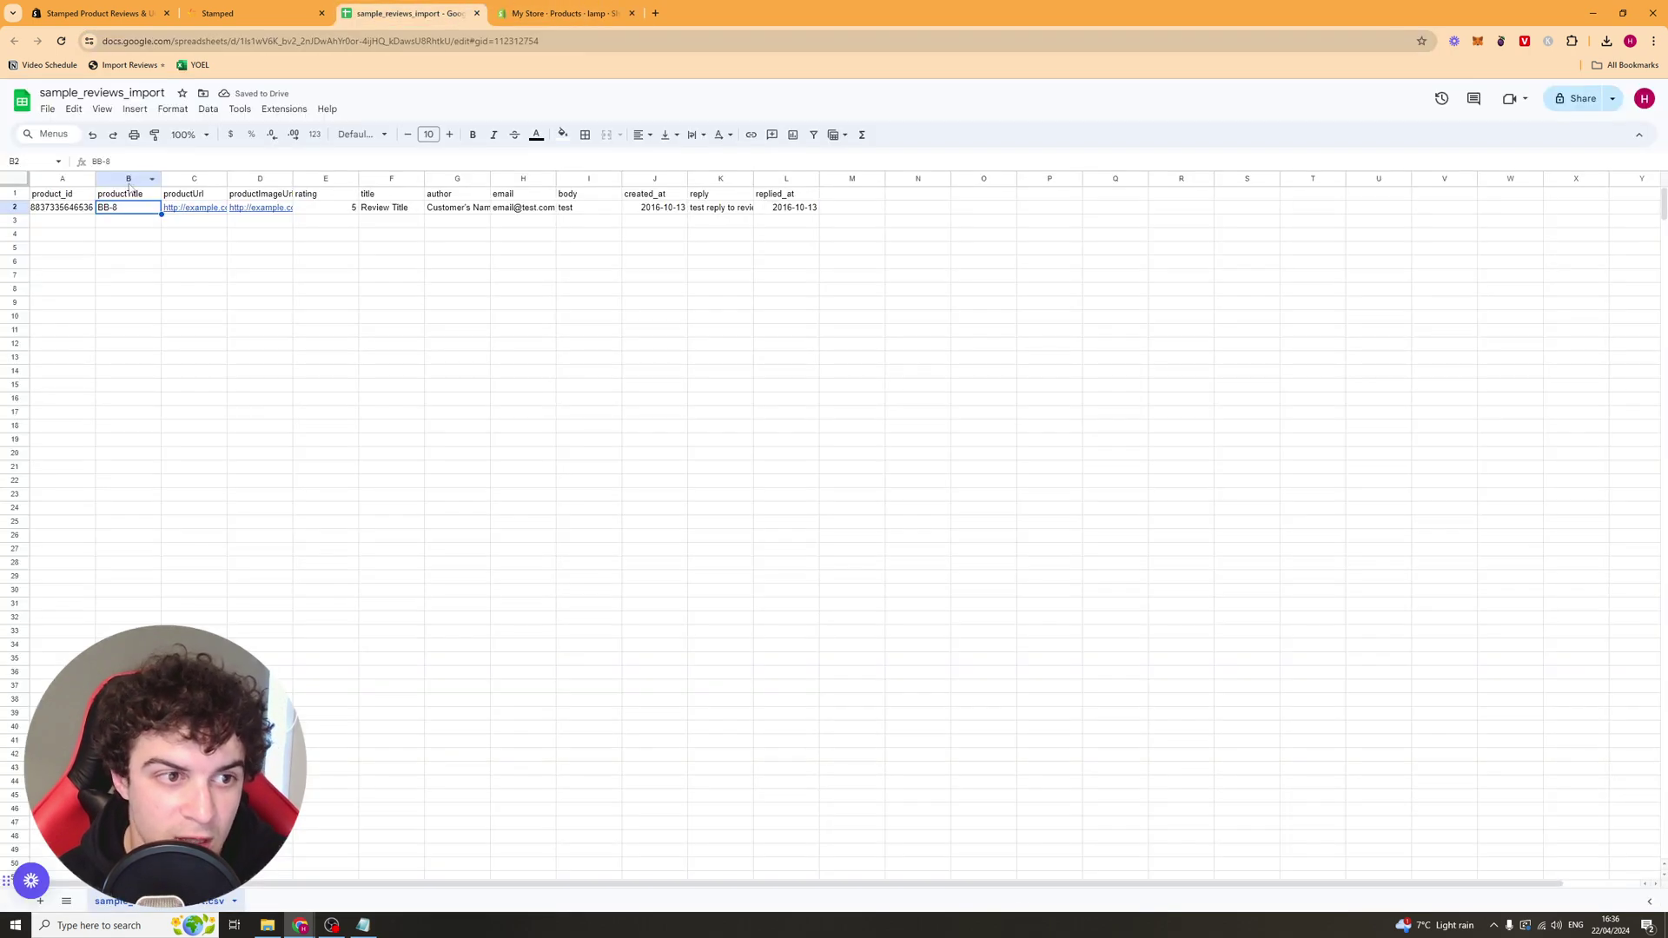
key(ctrl+v)
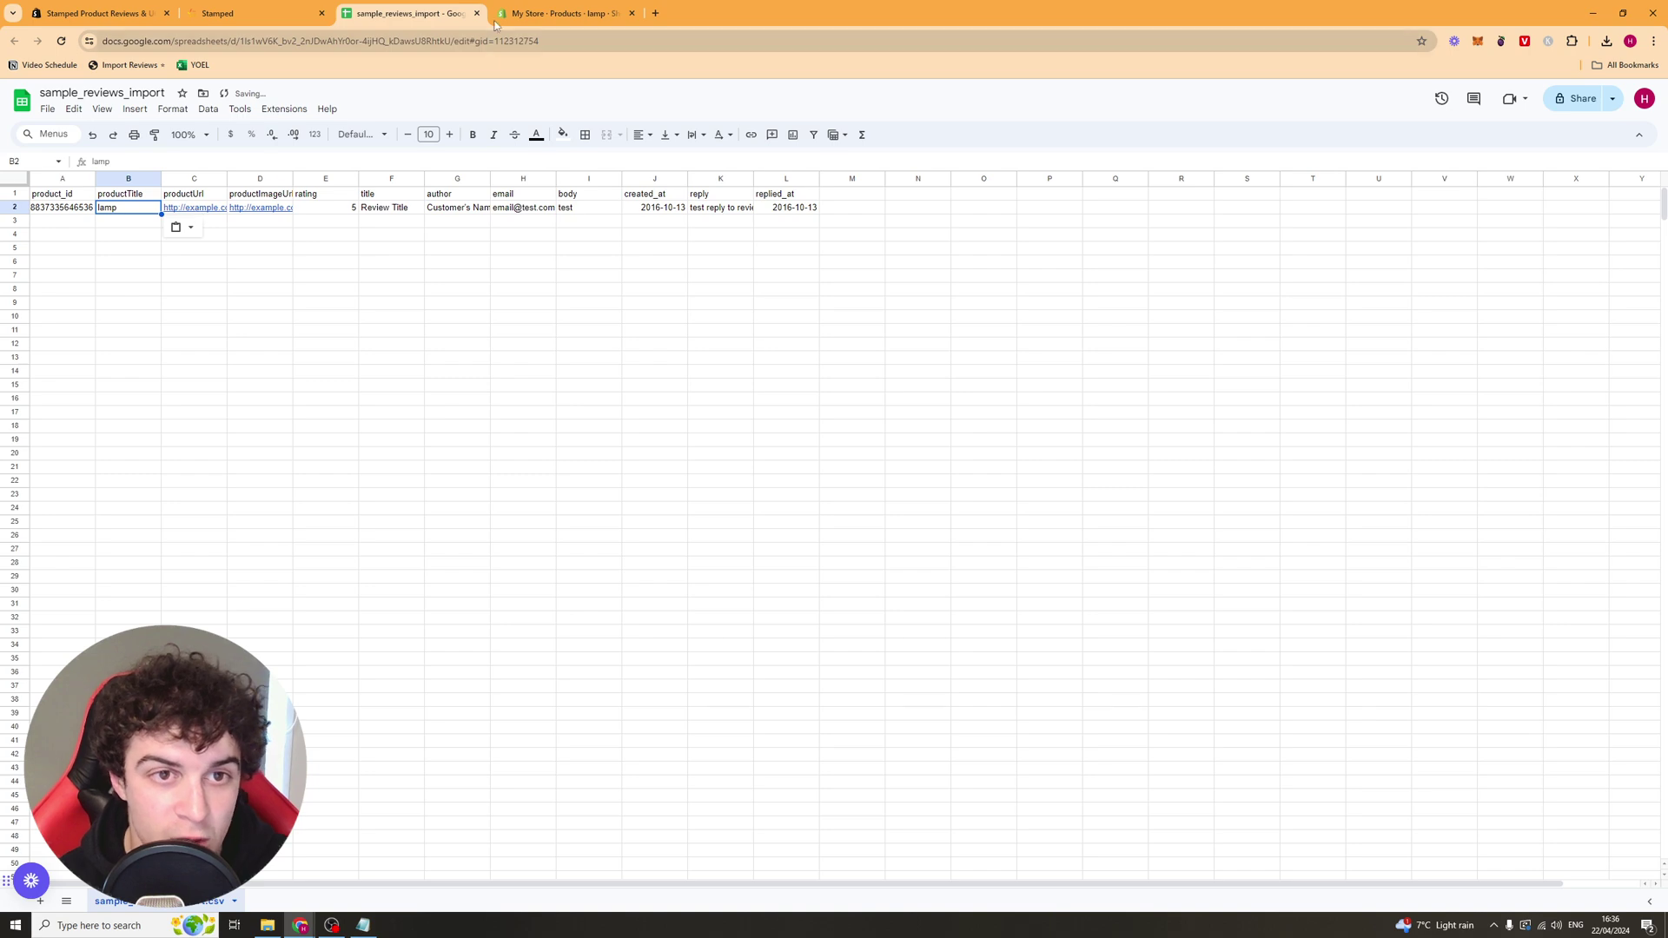
click(565, 13)
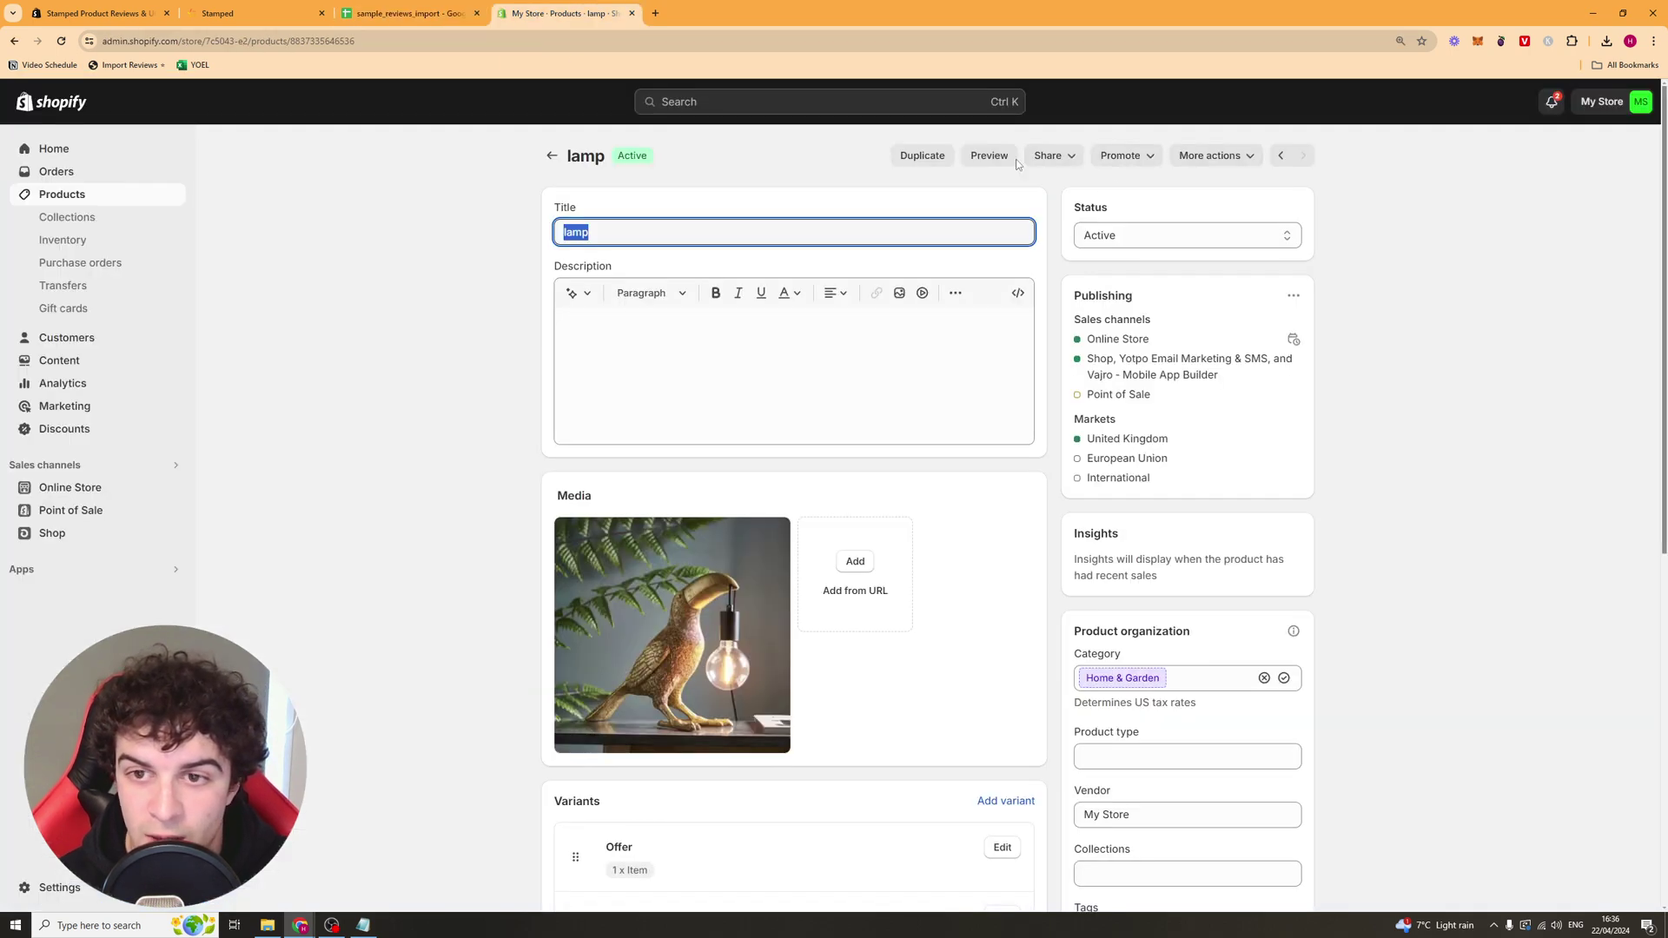
Step: Preview the lamp storefront page, dismissing the password notice and the Spin to Win and 10% off popups
click(1062, 160)
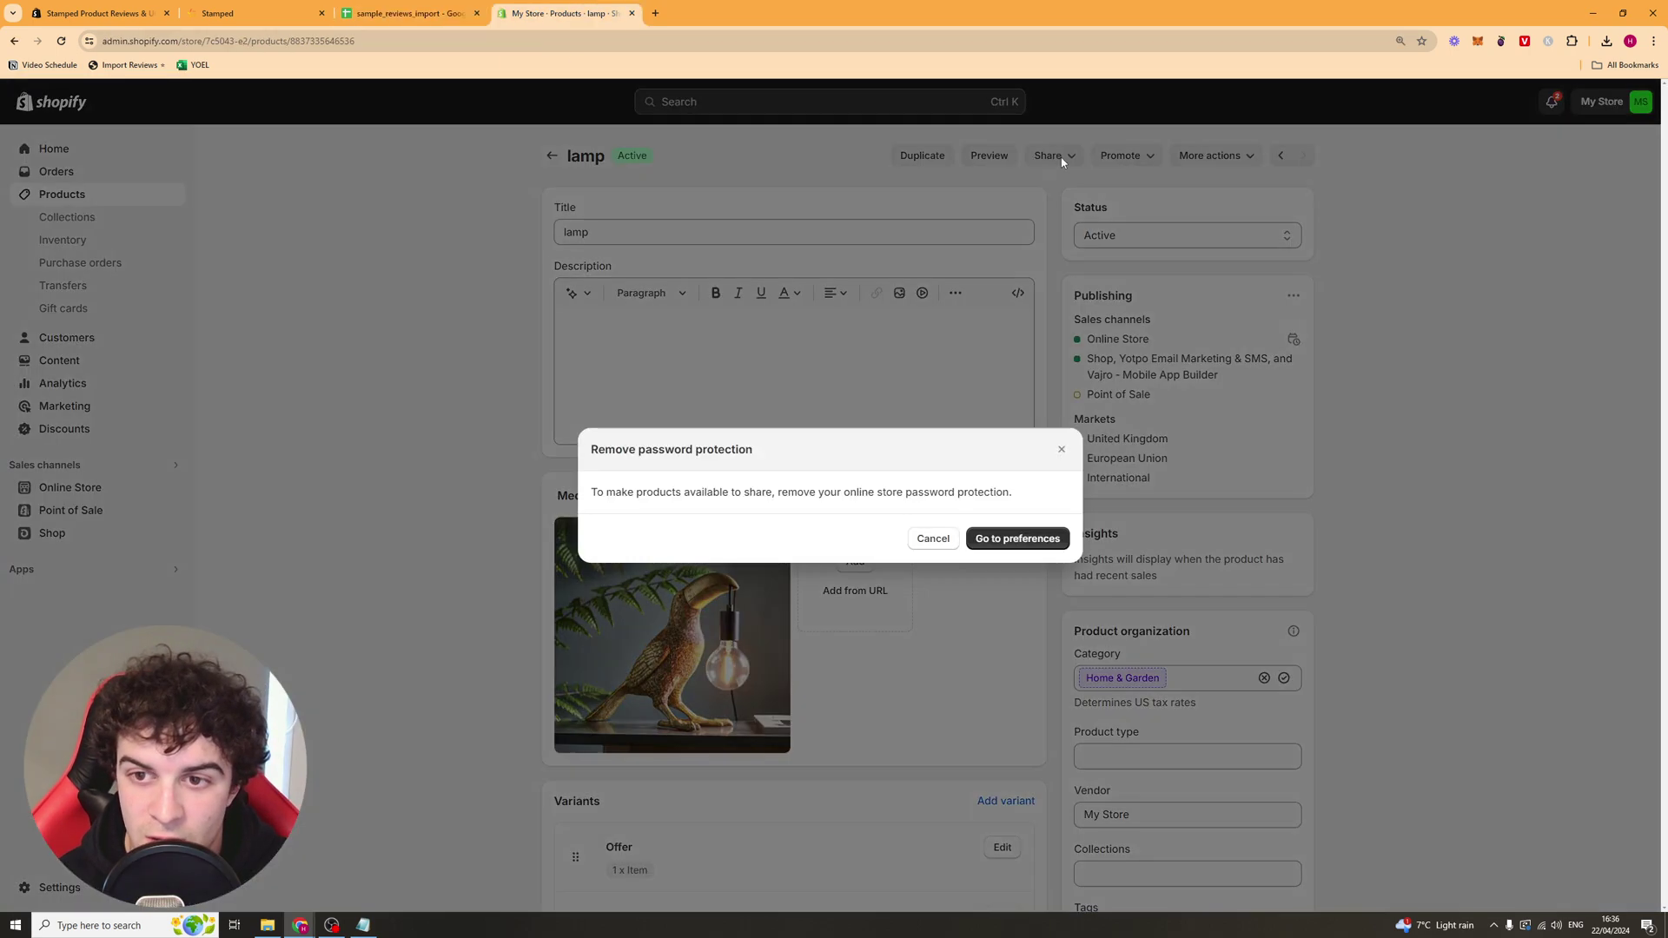
click(1061, 449)
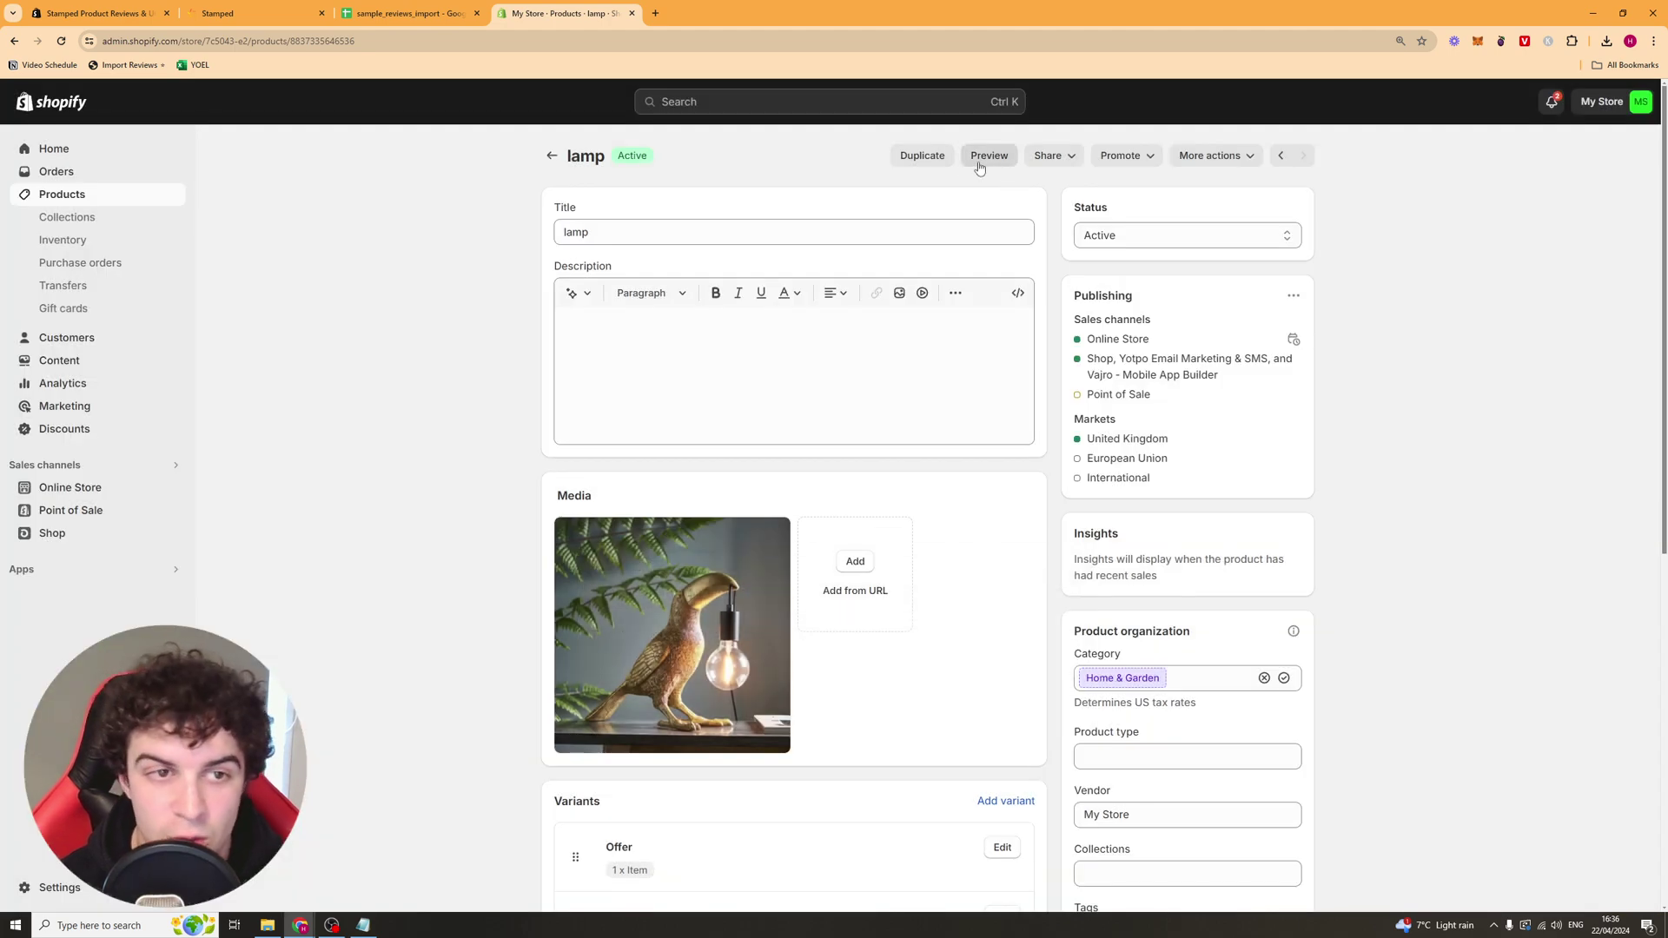
click(980, 167)
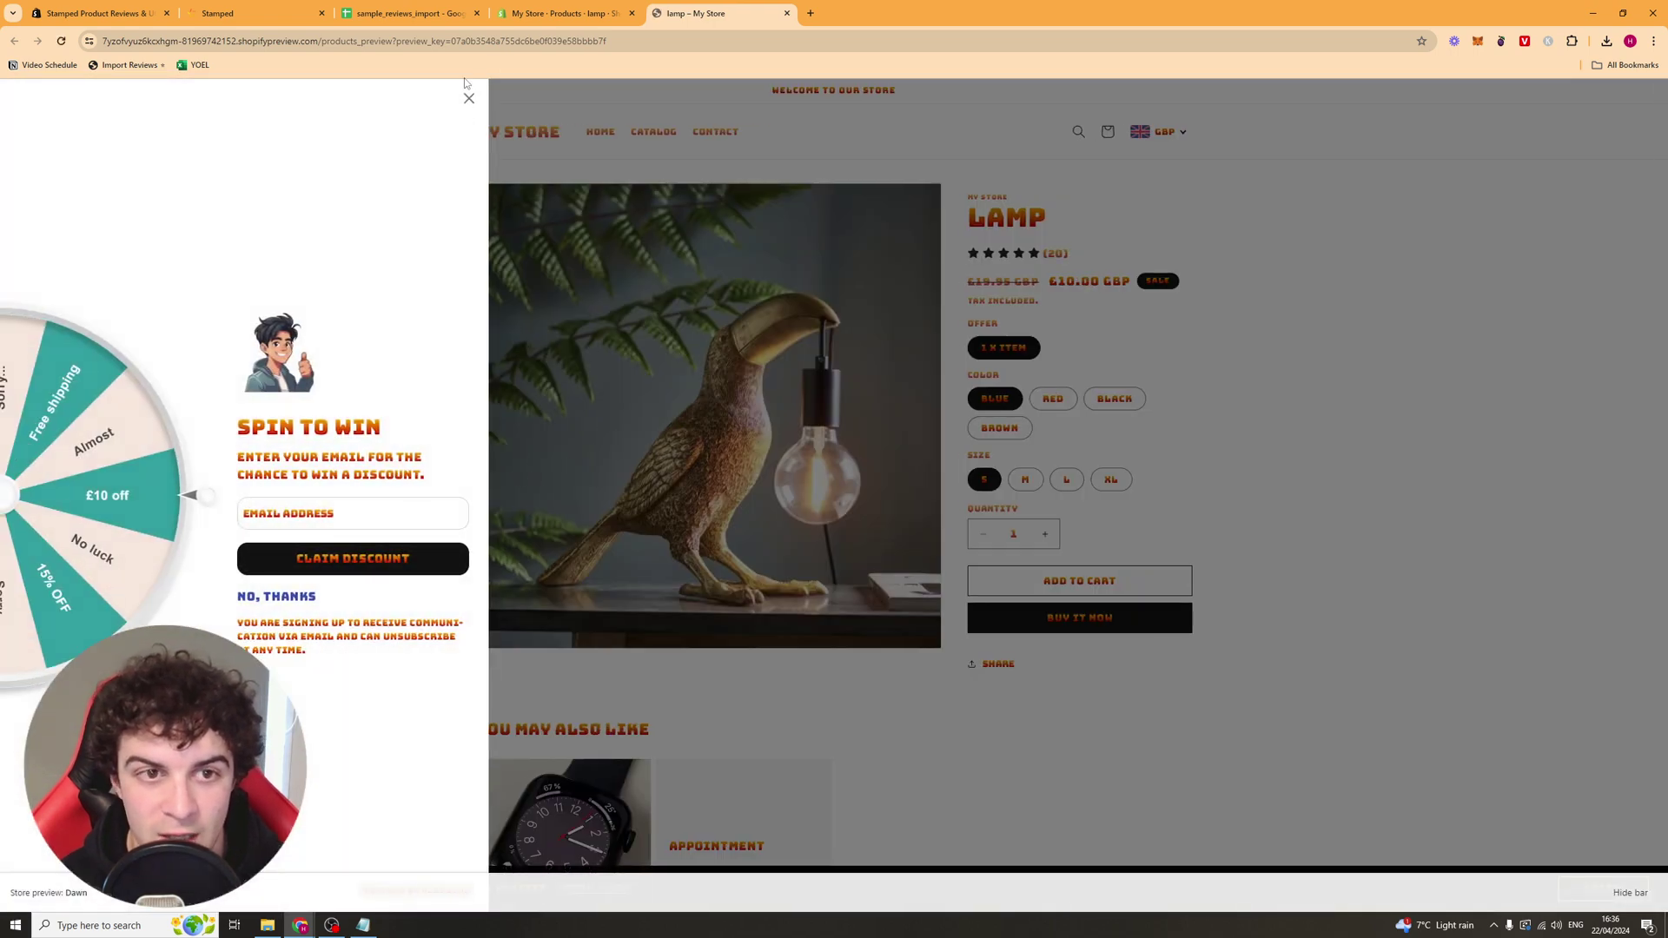
click(469, 98)
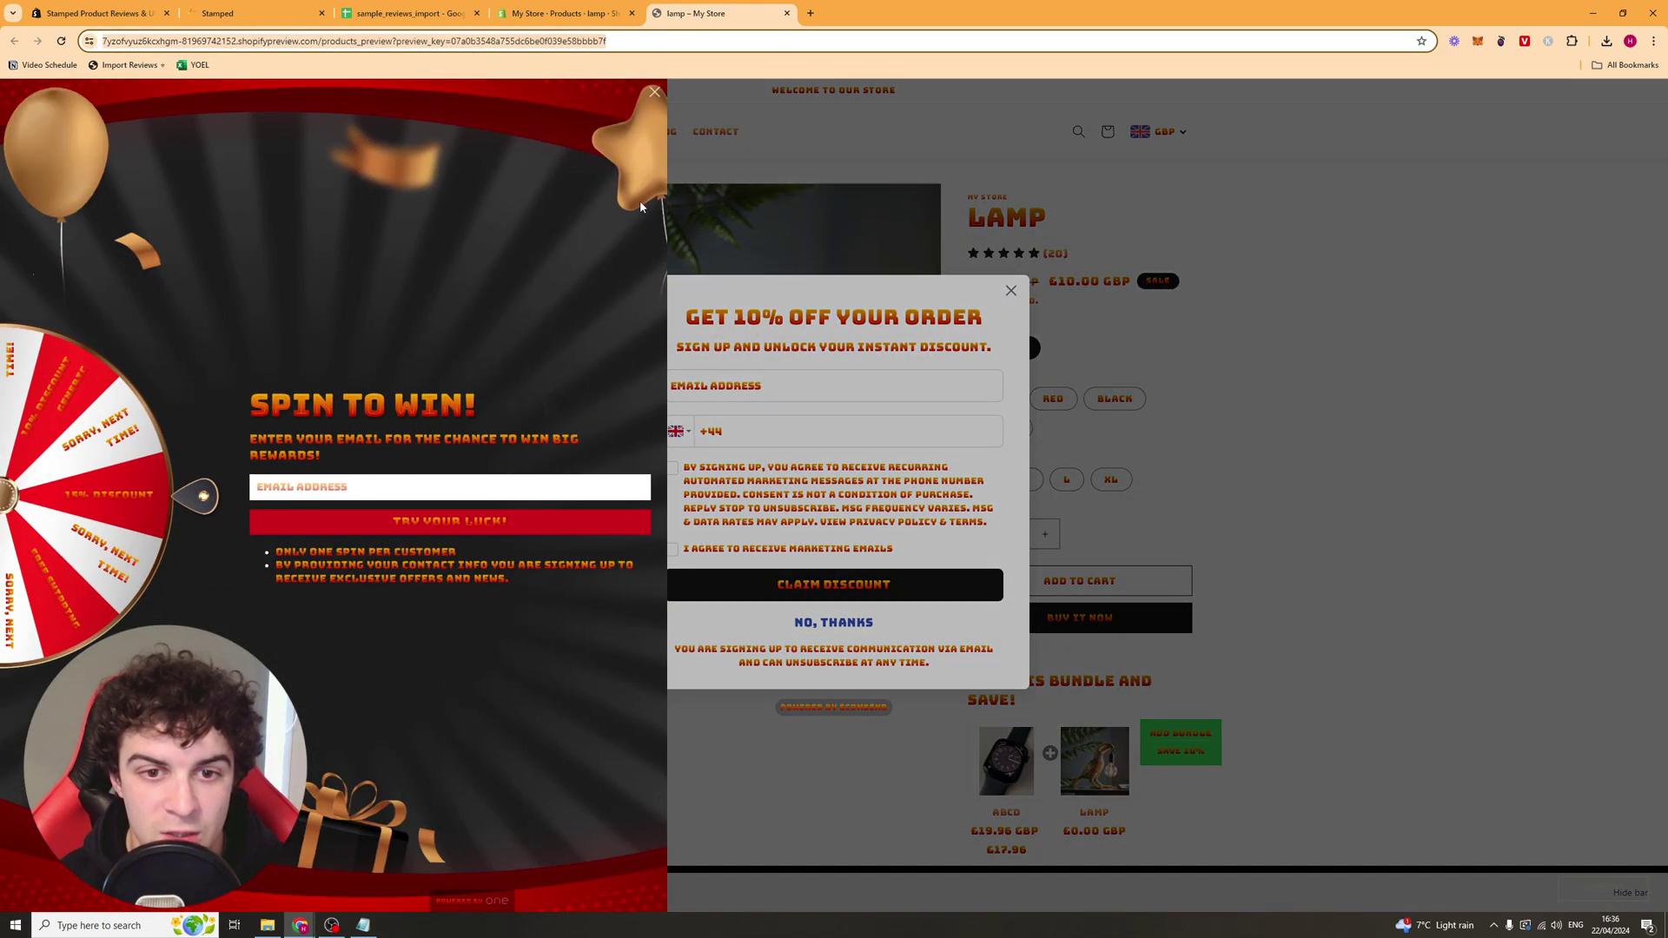
click(654, 94)
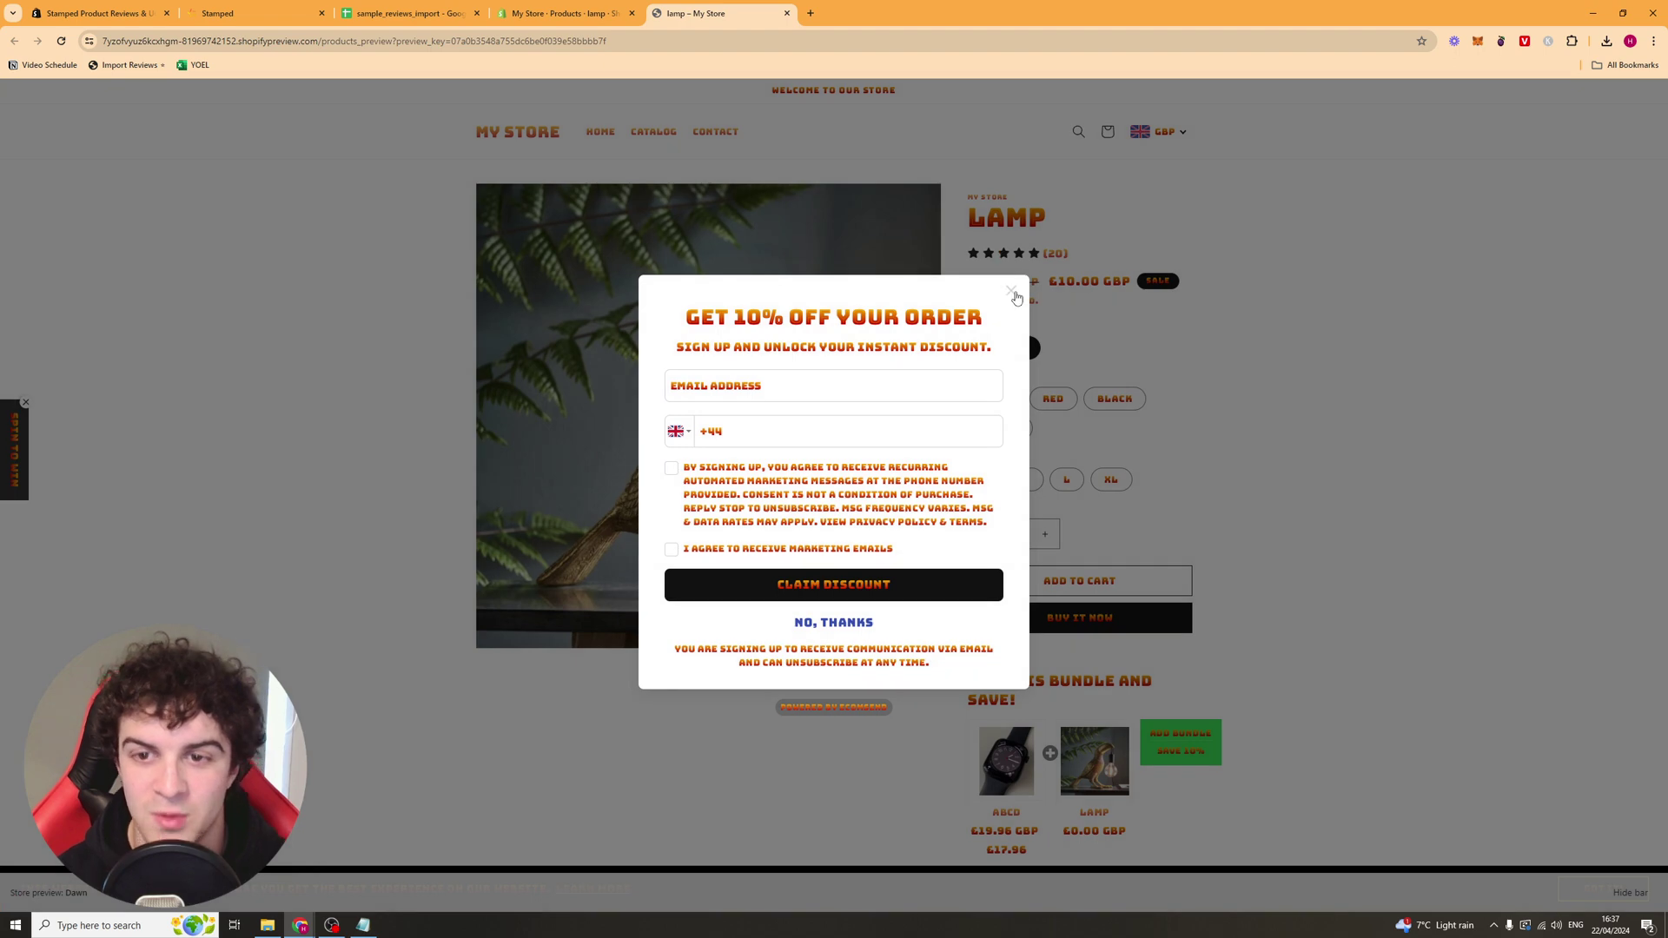
click(1012, 291)
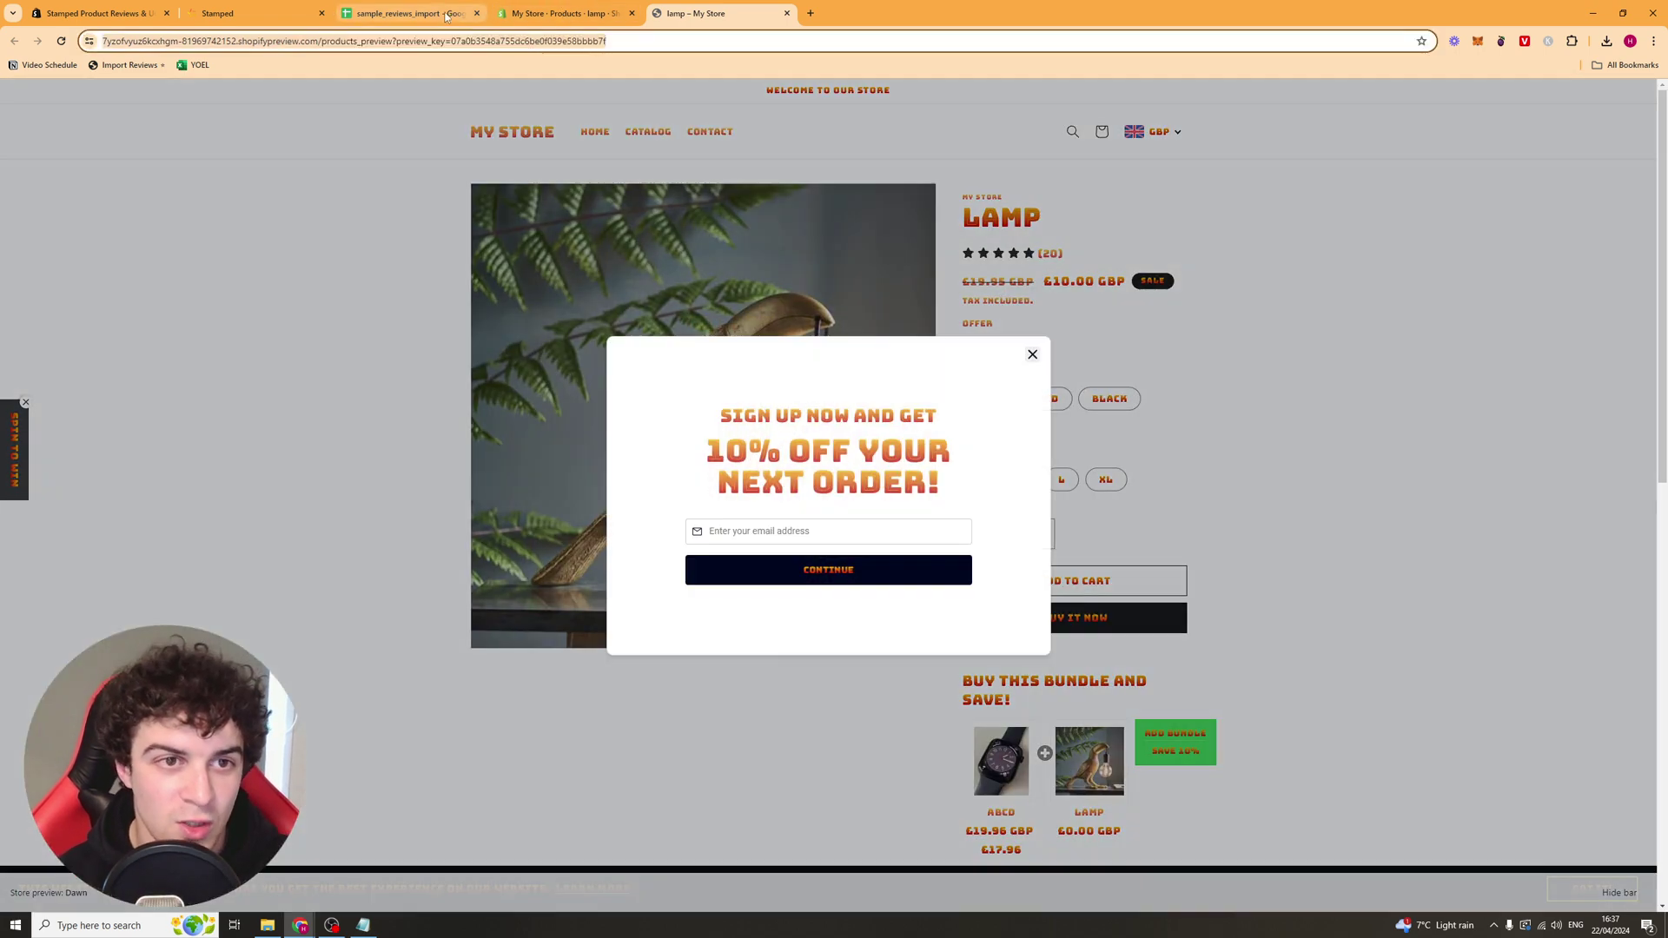
Step: Paste the lamp preview link into the productUrl cell of the sample row
click(412, 13)
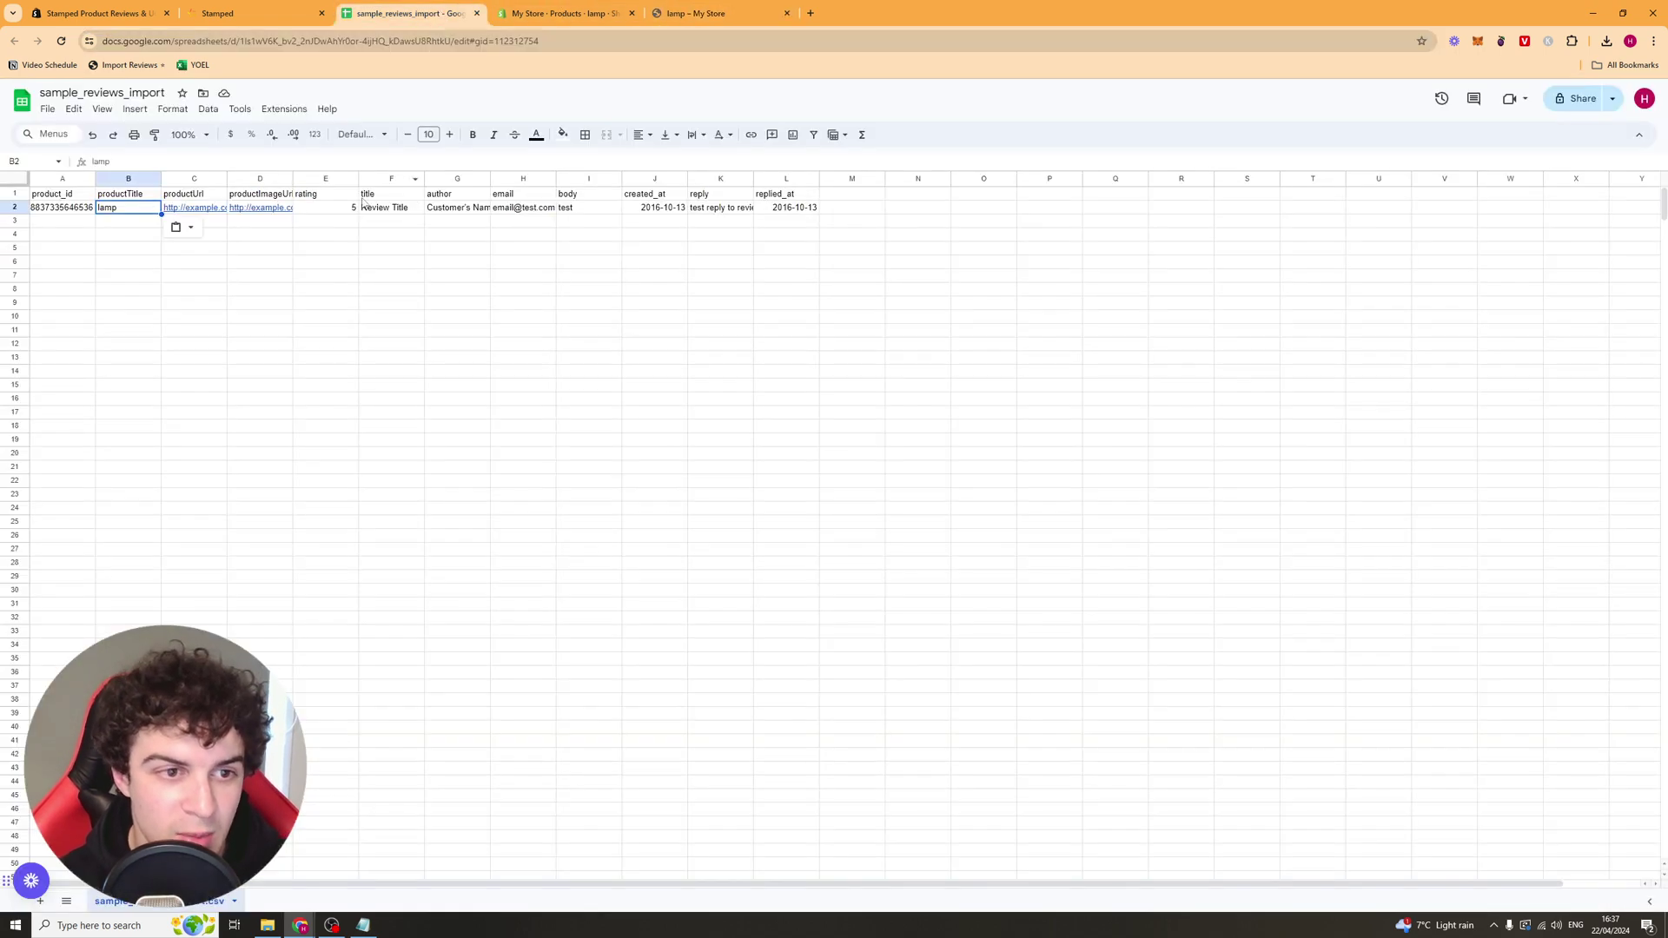
click(206, 211)
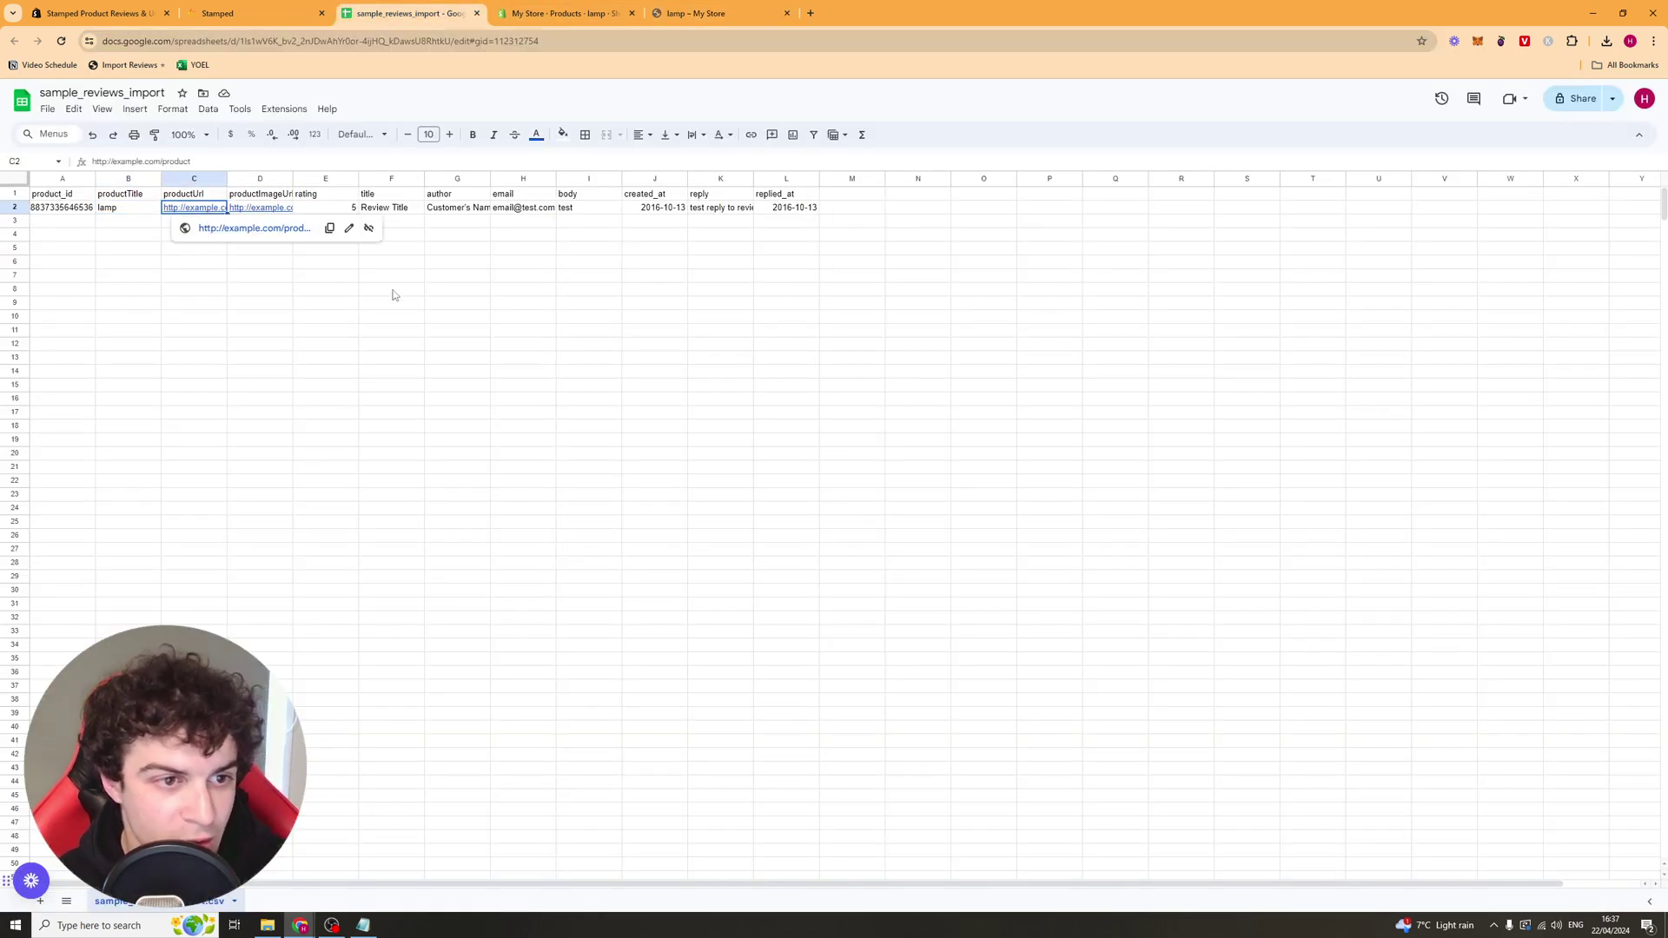
click(267, 210)
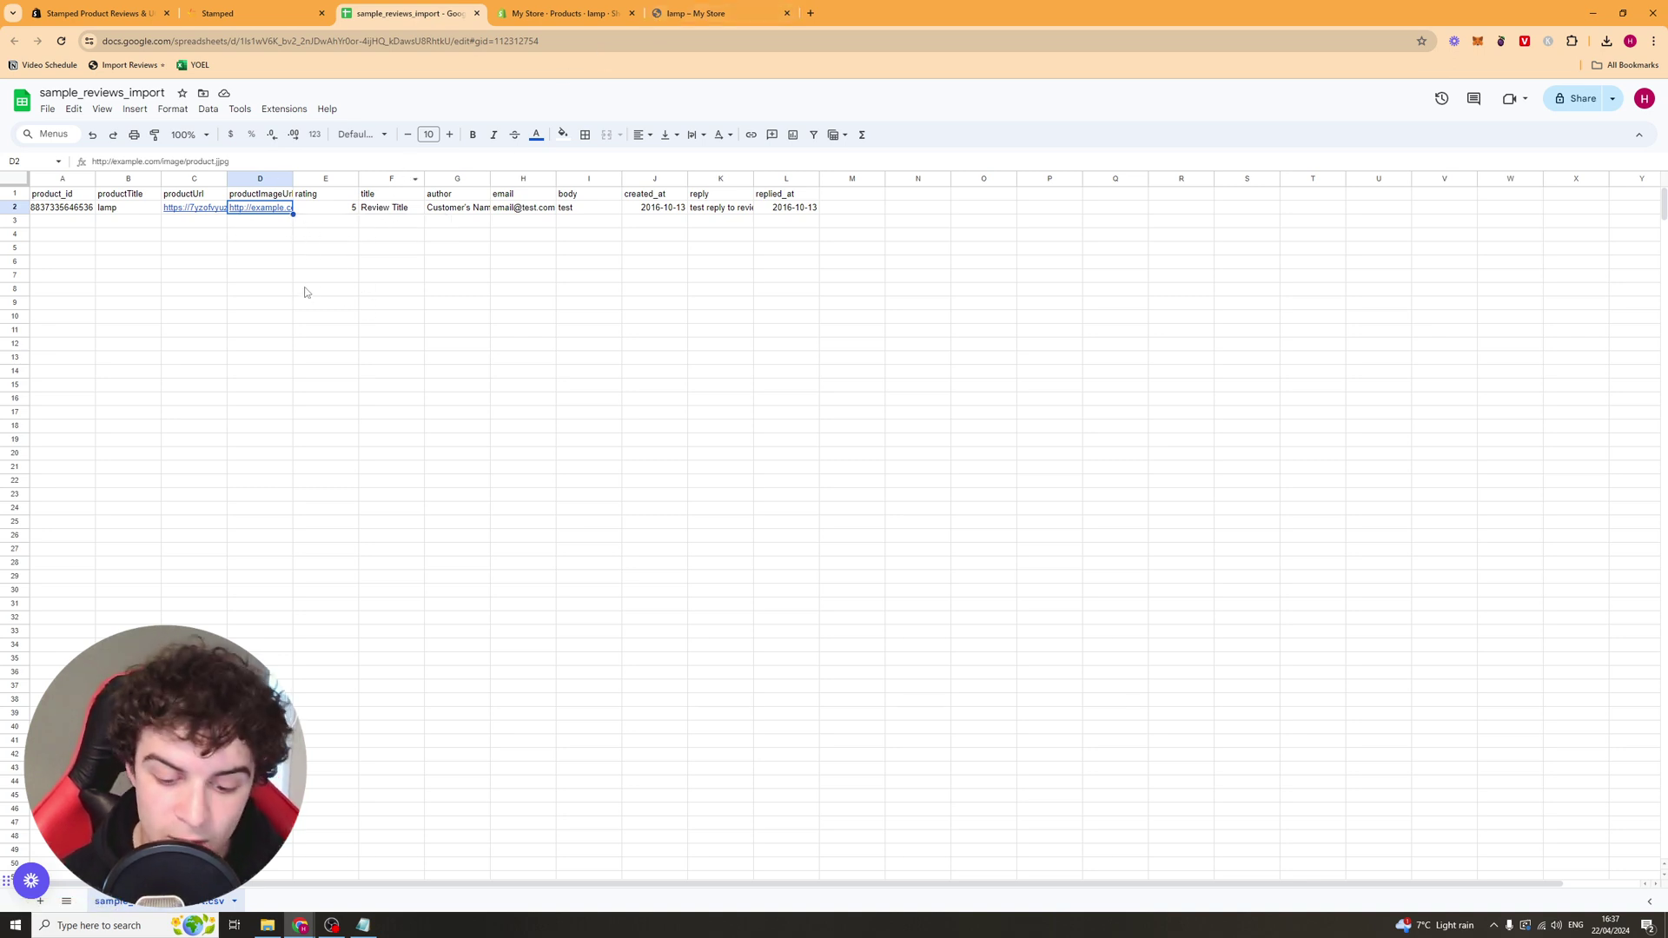
Step: Check the rating, title, author, email, body, created_at and replied_at cells of the sample row
click(308, 210)
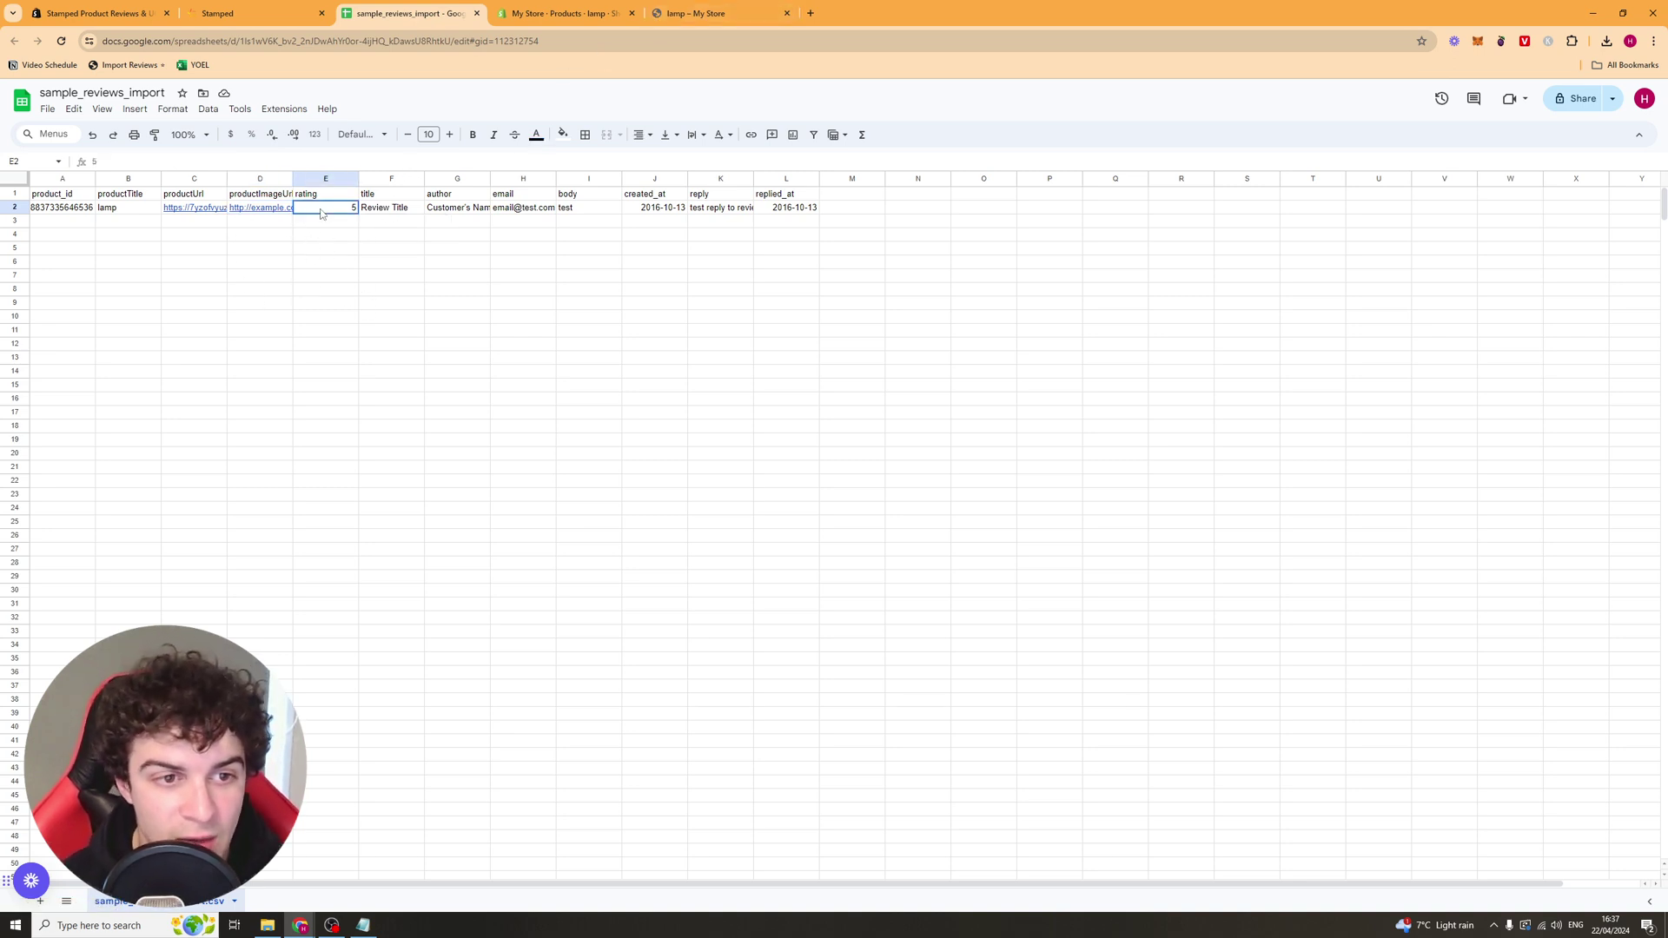
click(382, 211)
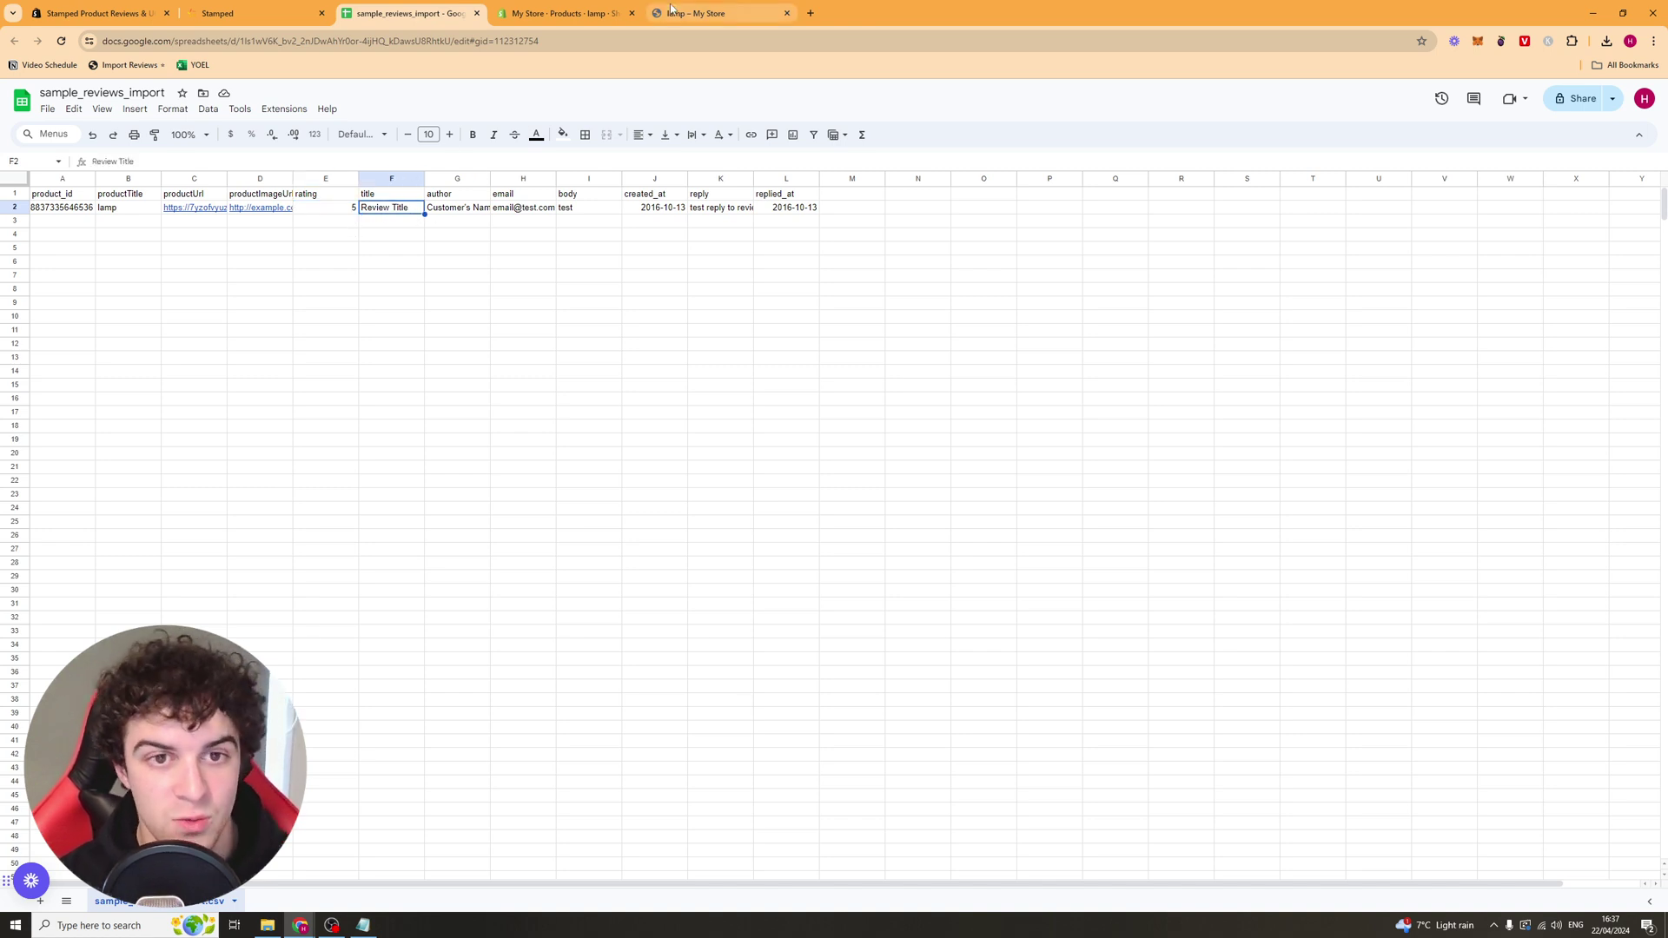
click(469, 211)
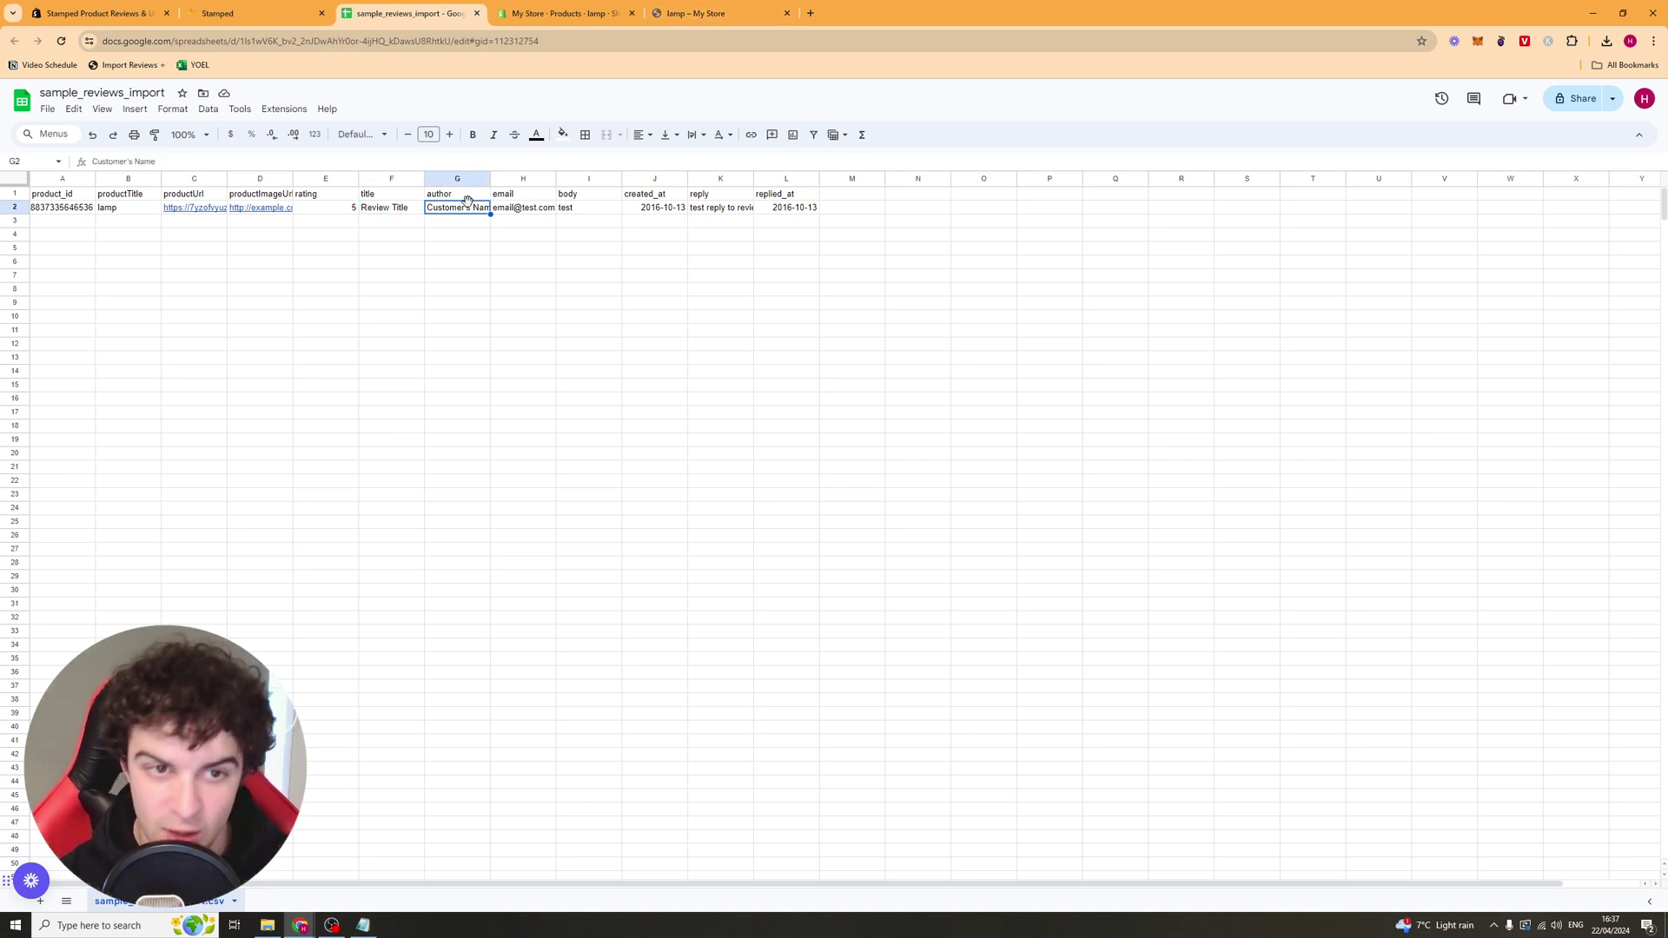
click(517, 208)
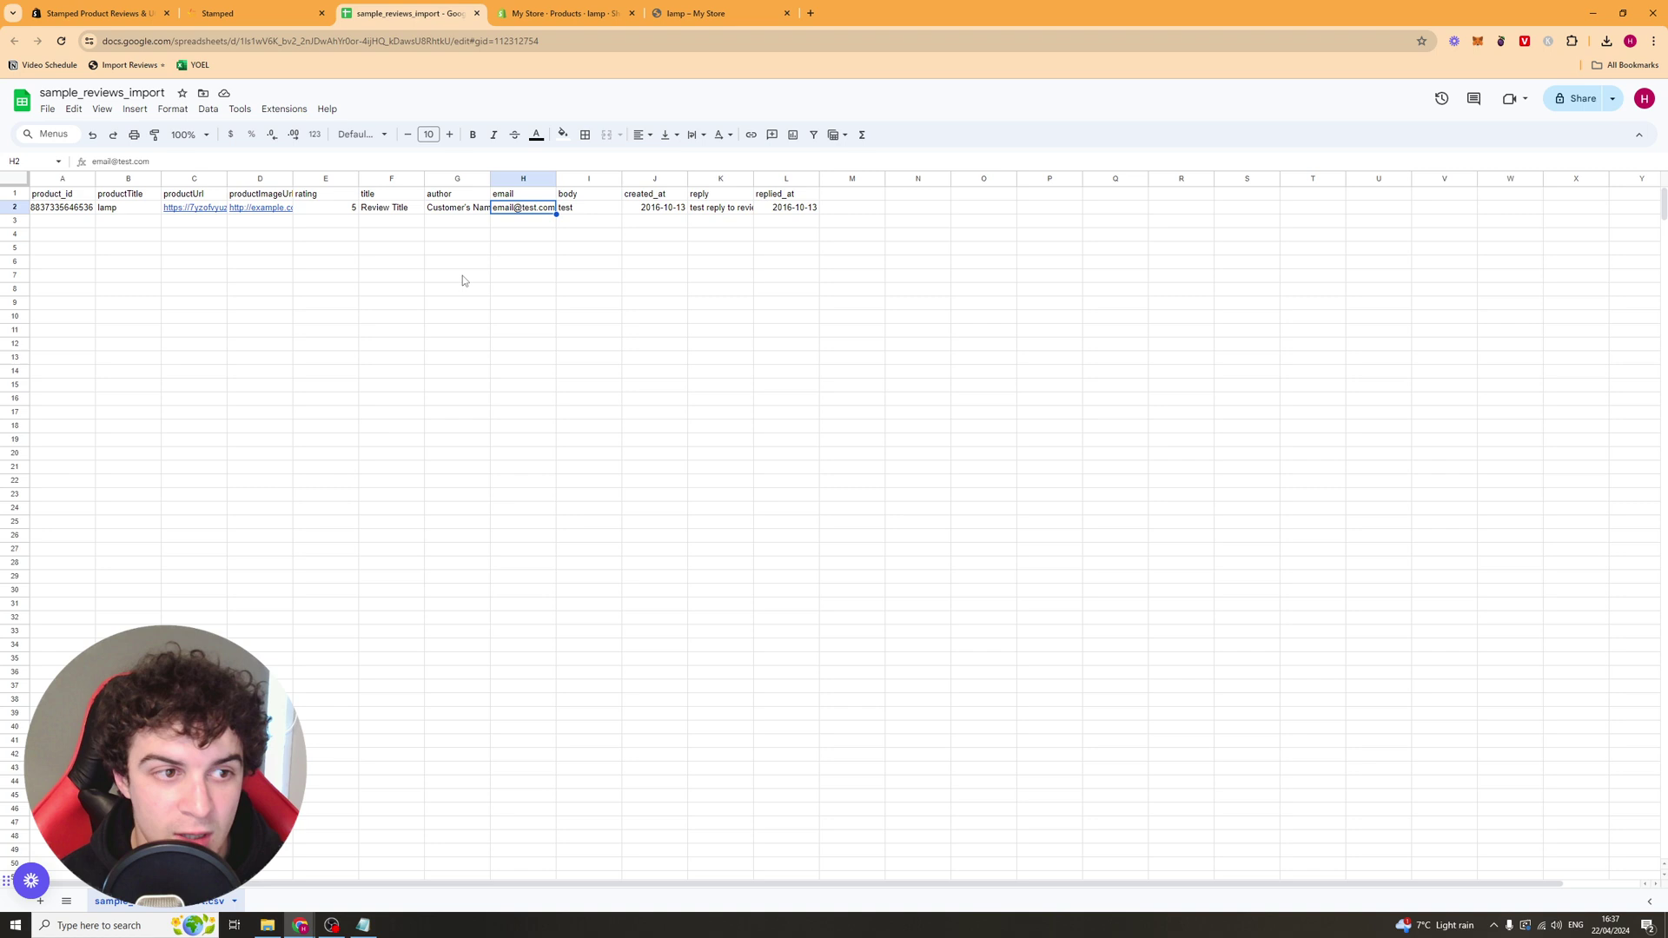
click(573, 211)
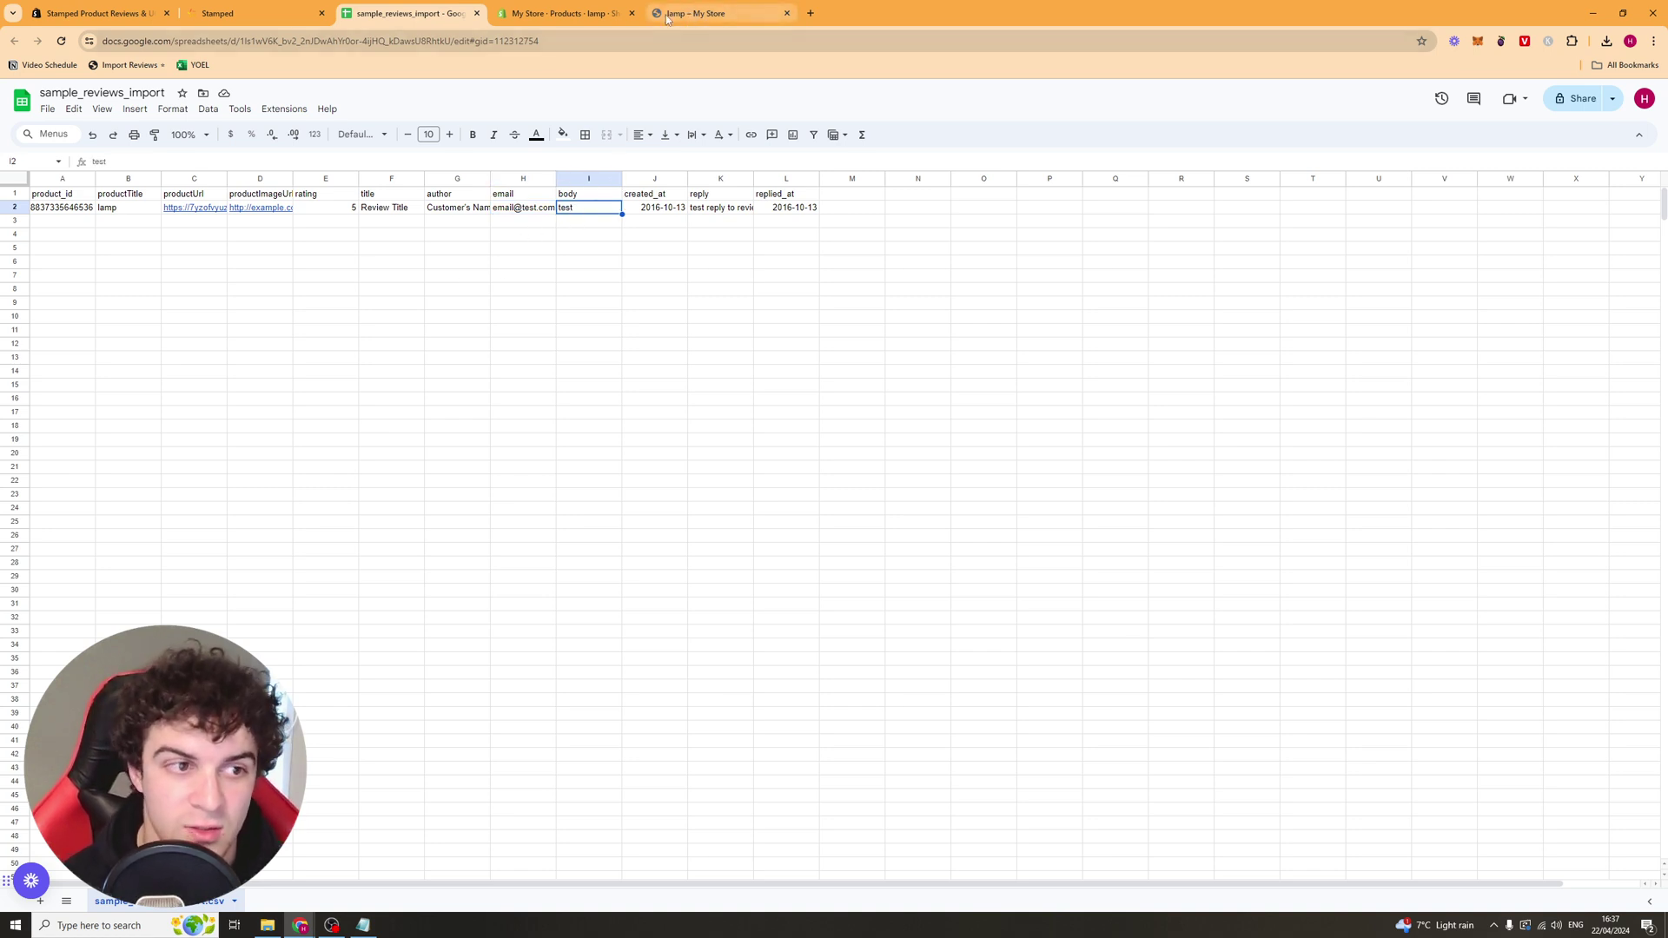
click(658, 211)
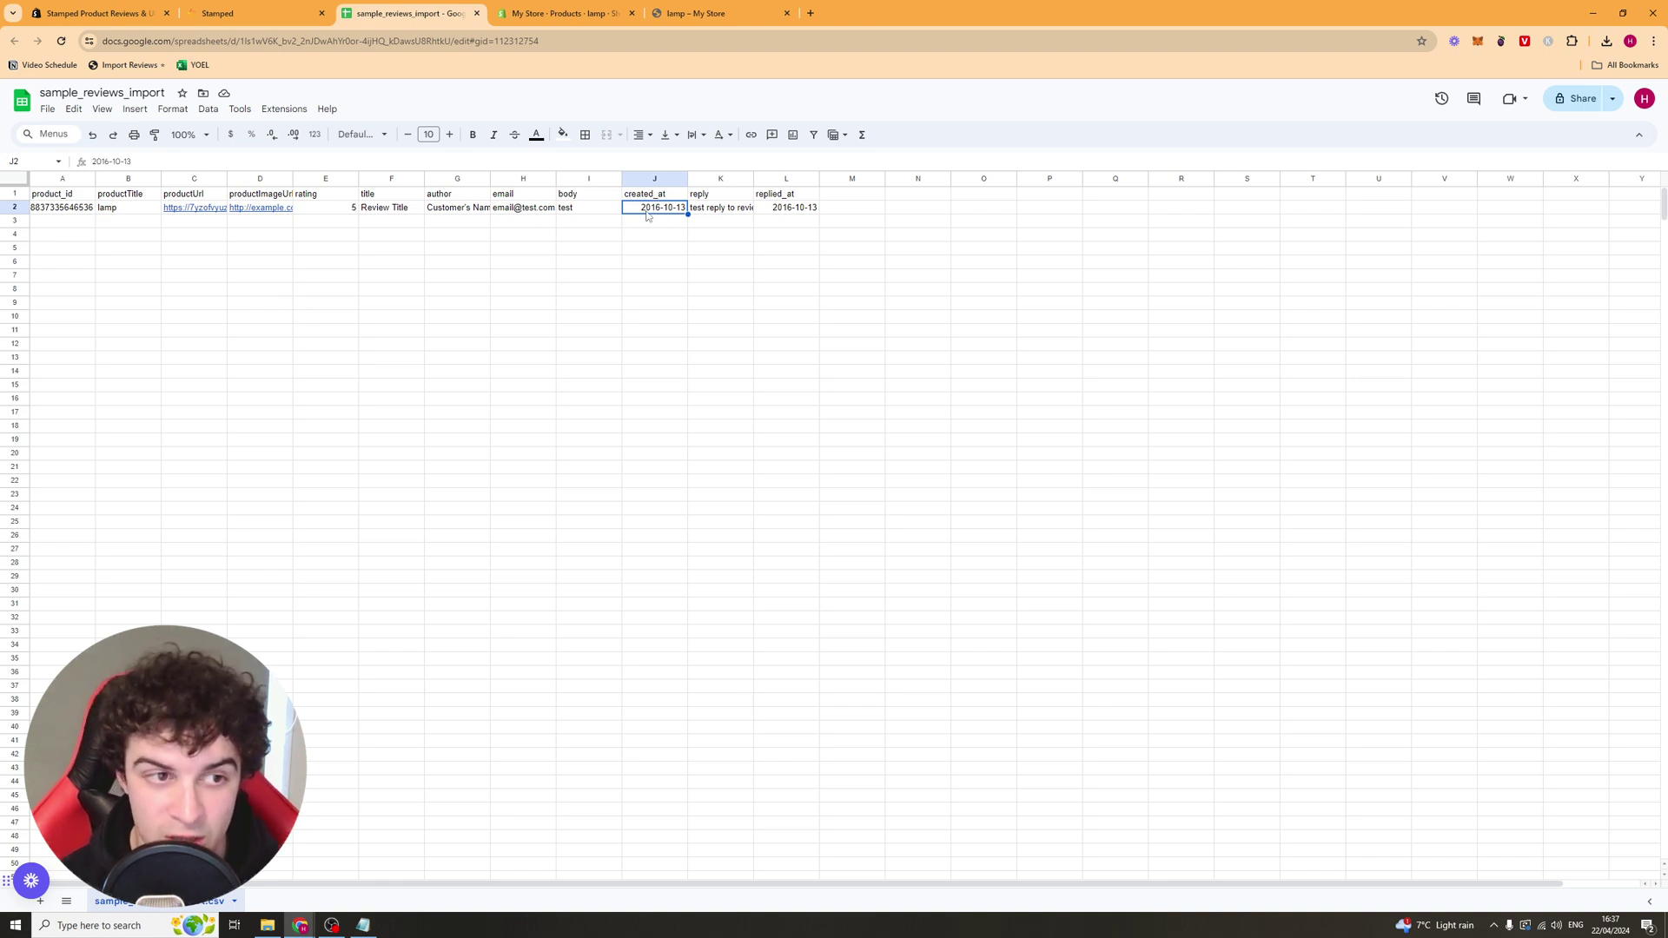
double_click(667, 208)
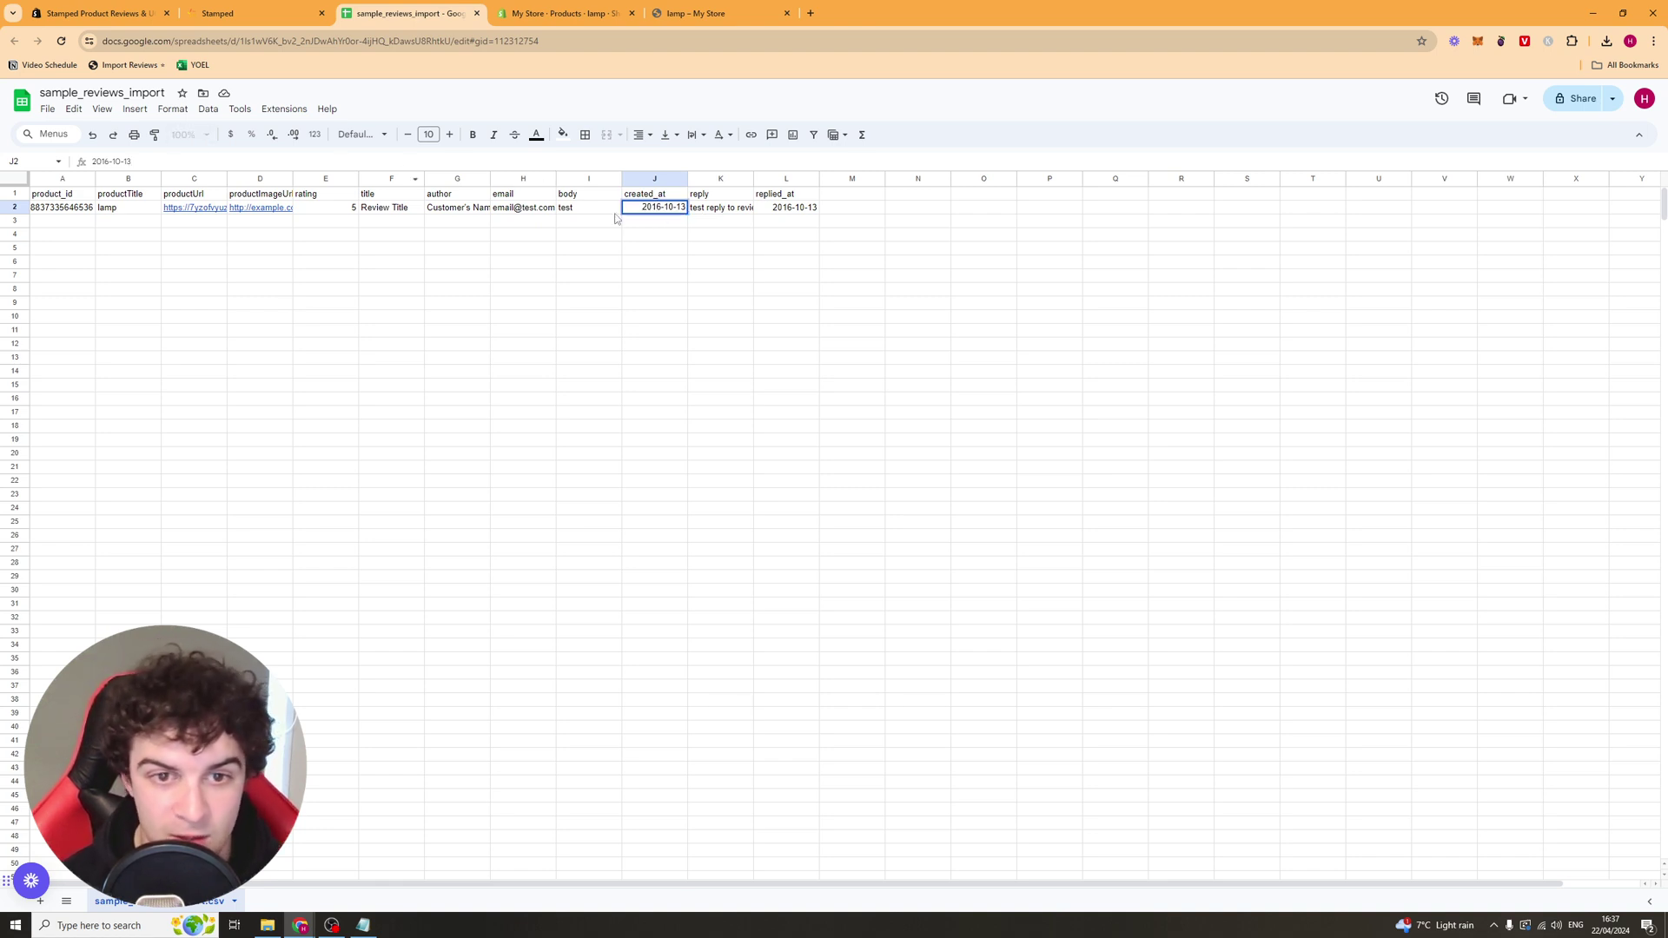
key(Tab)
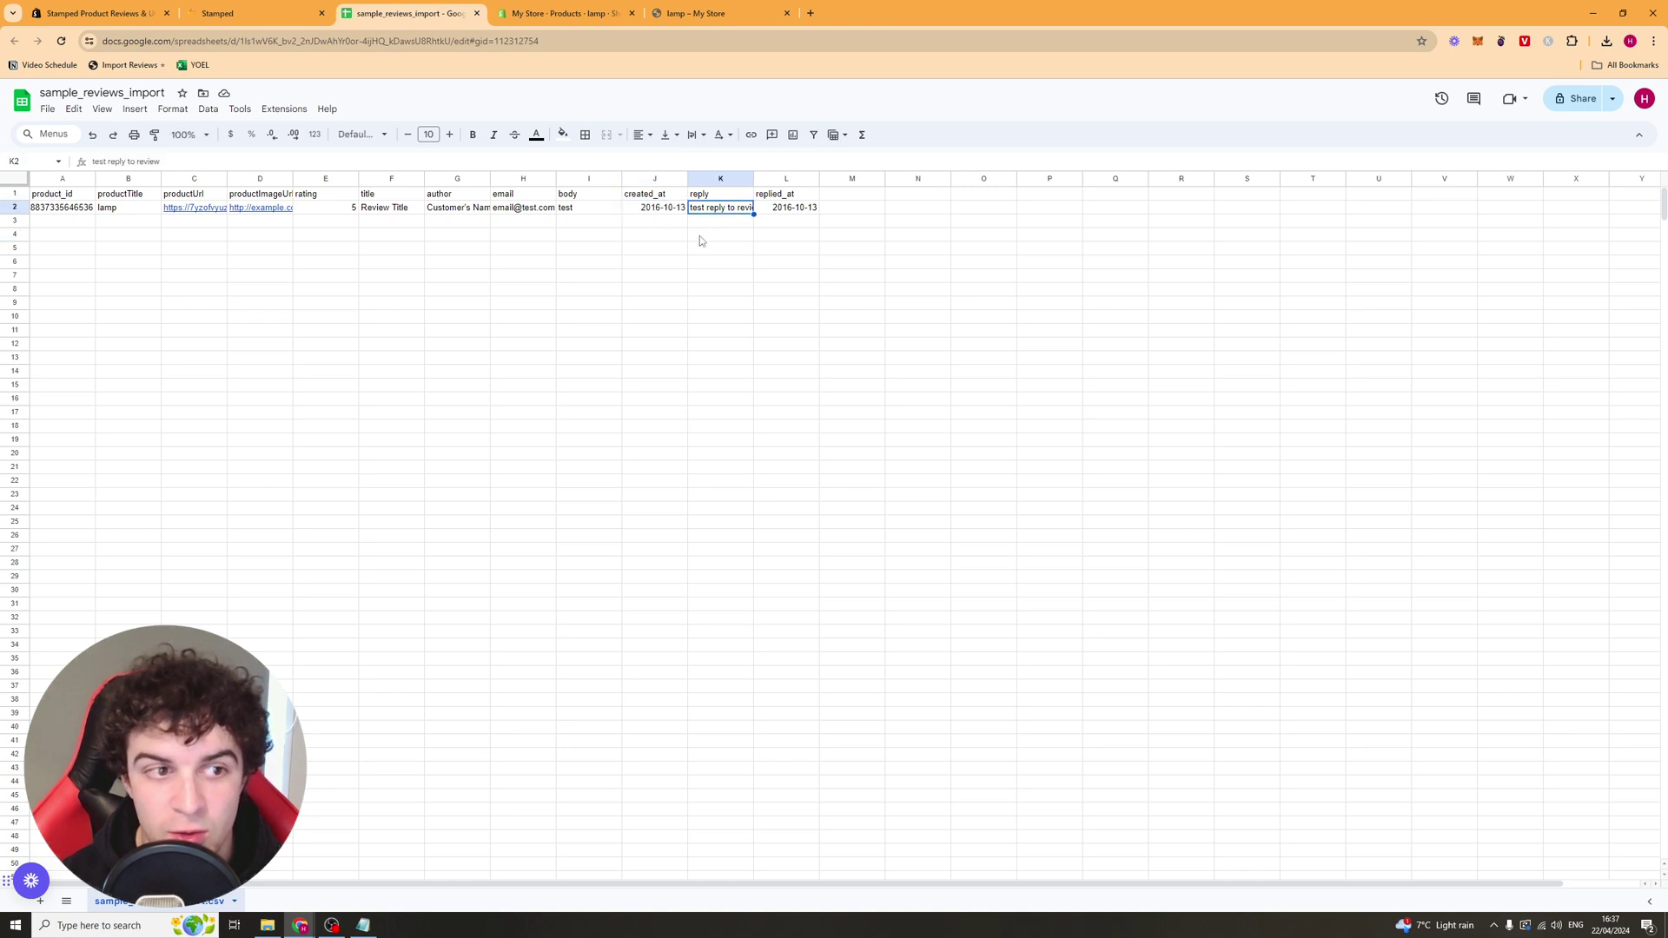
click(779, 213)
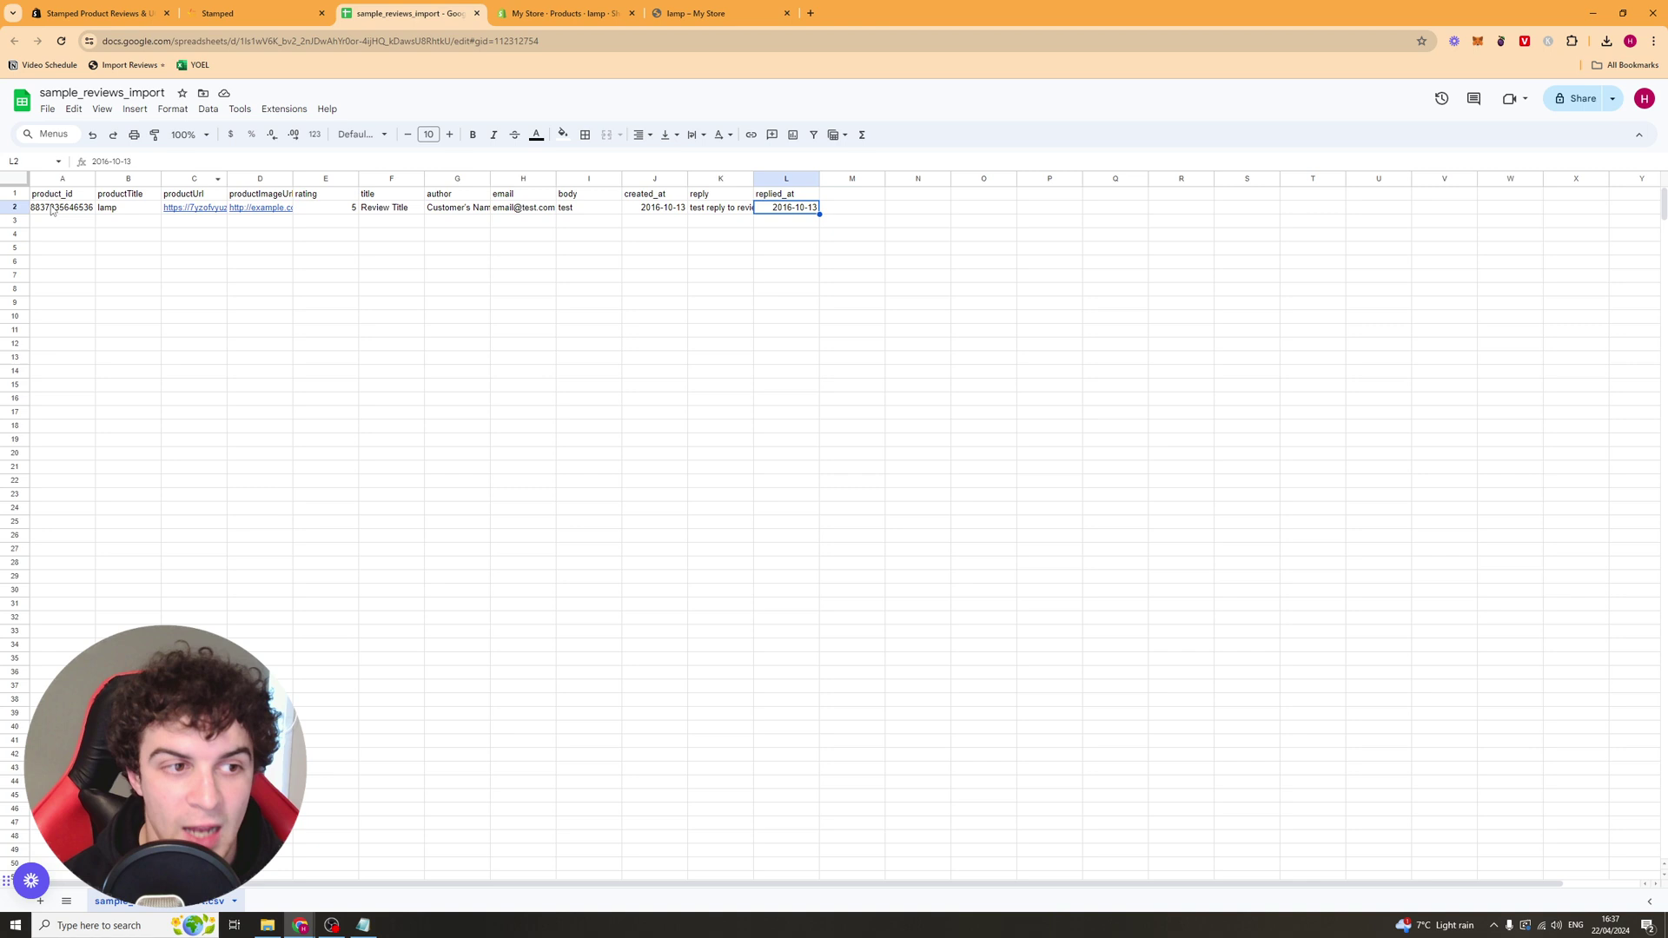
Step: Export the sheet via File > Download > Comma Separated Values (.csv)
click(49, 109)
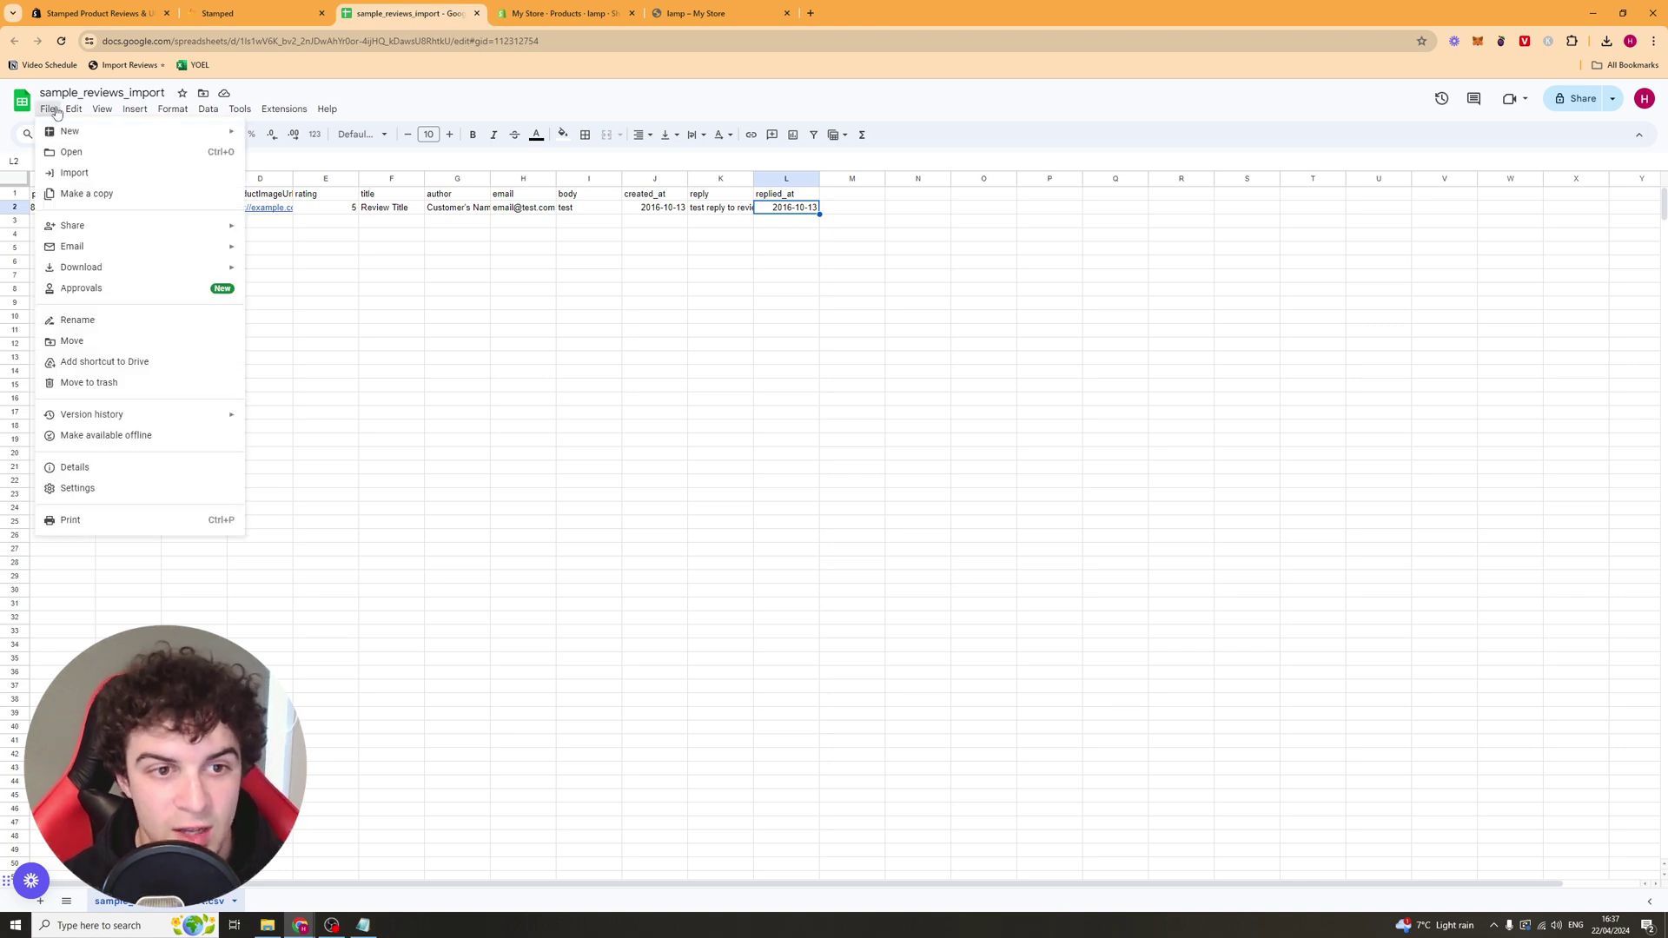
mouse_move(234, 269)
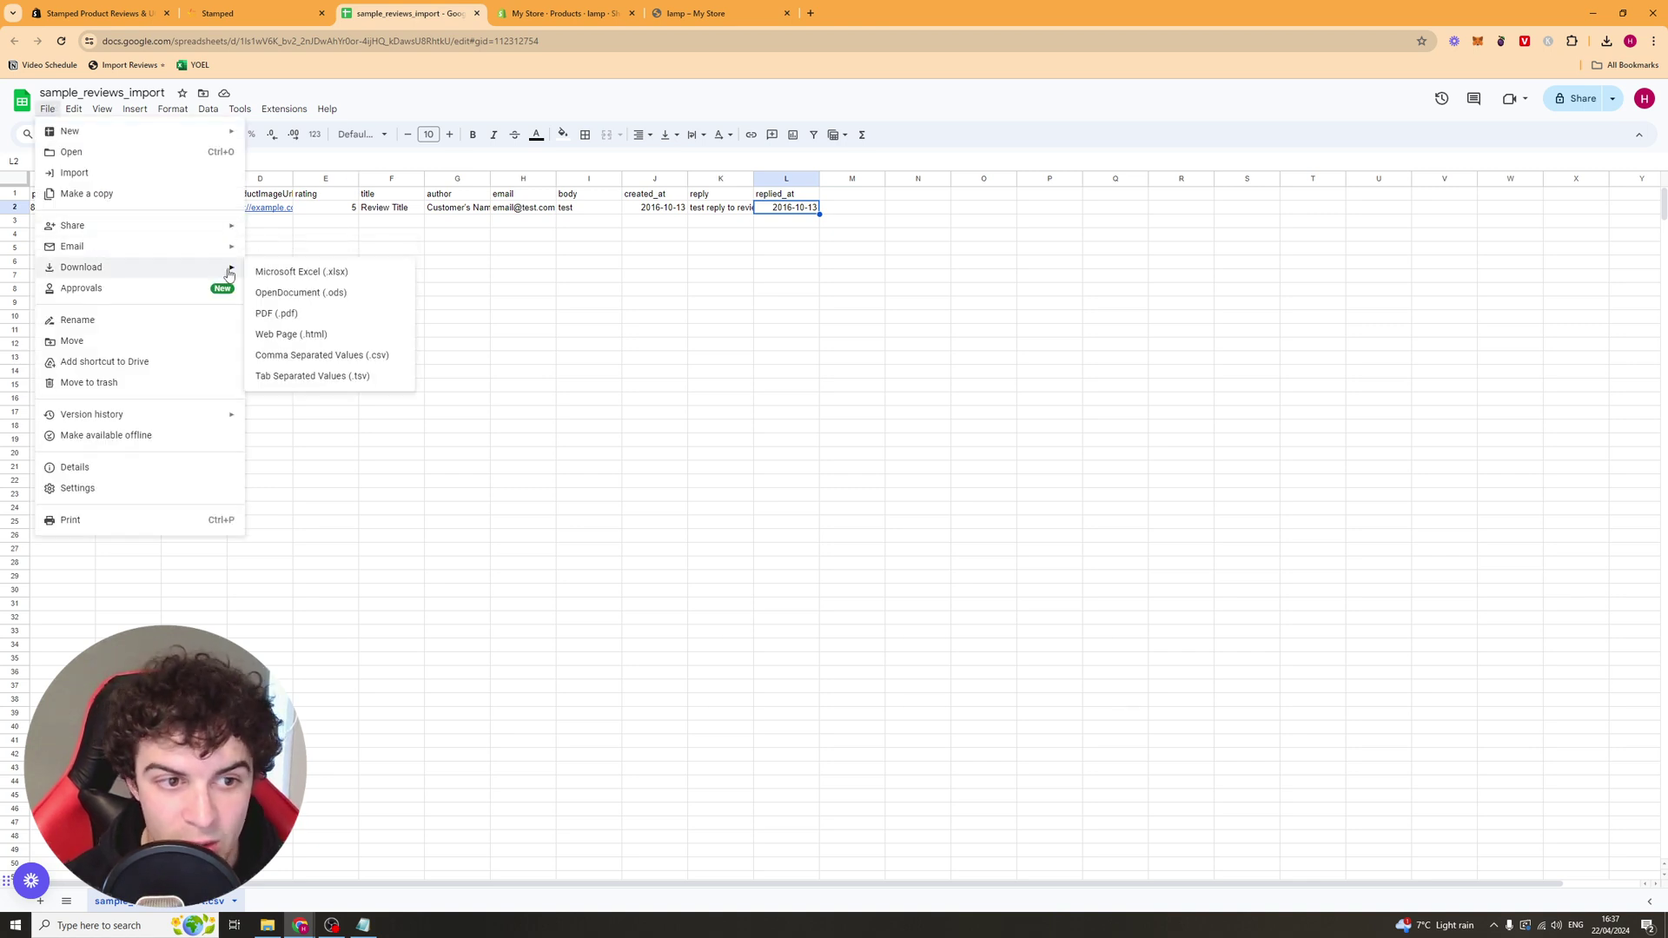
click(378, 361)
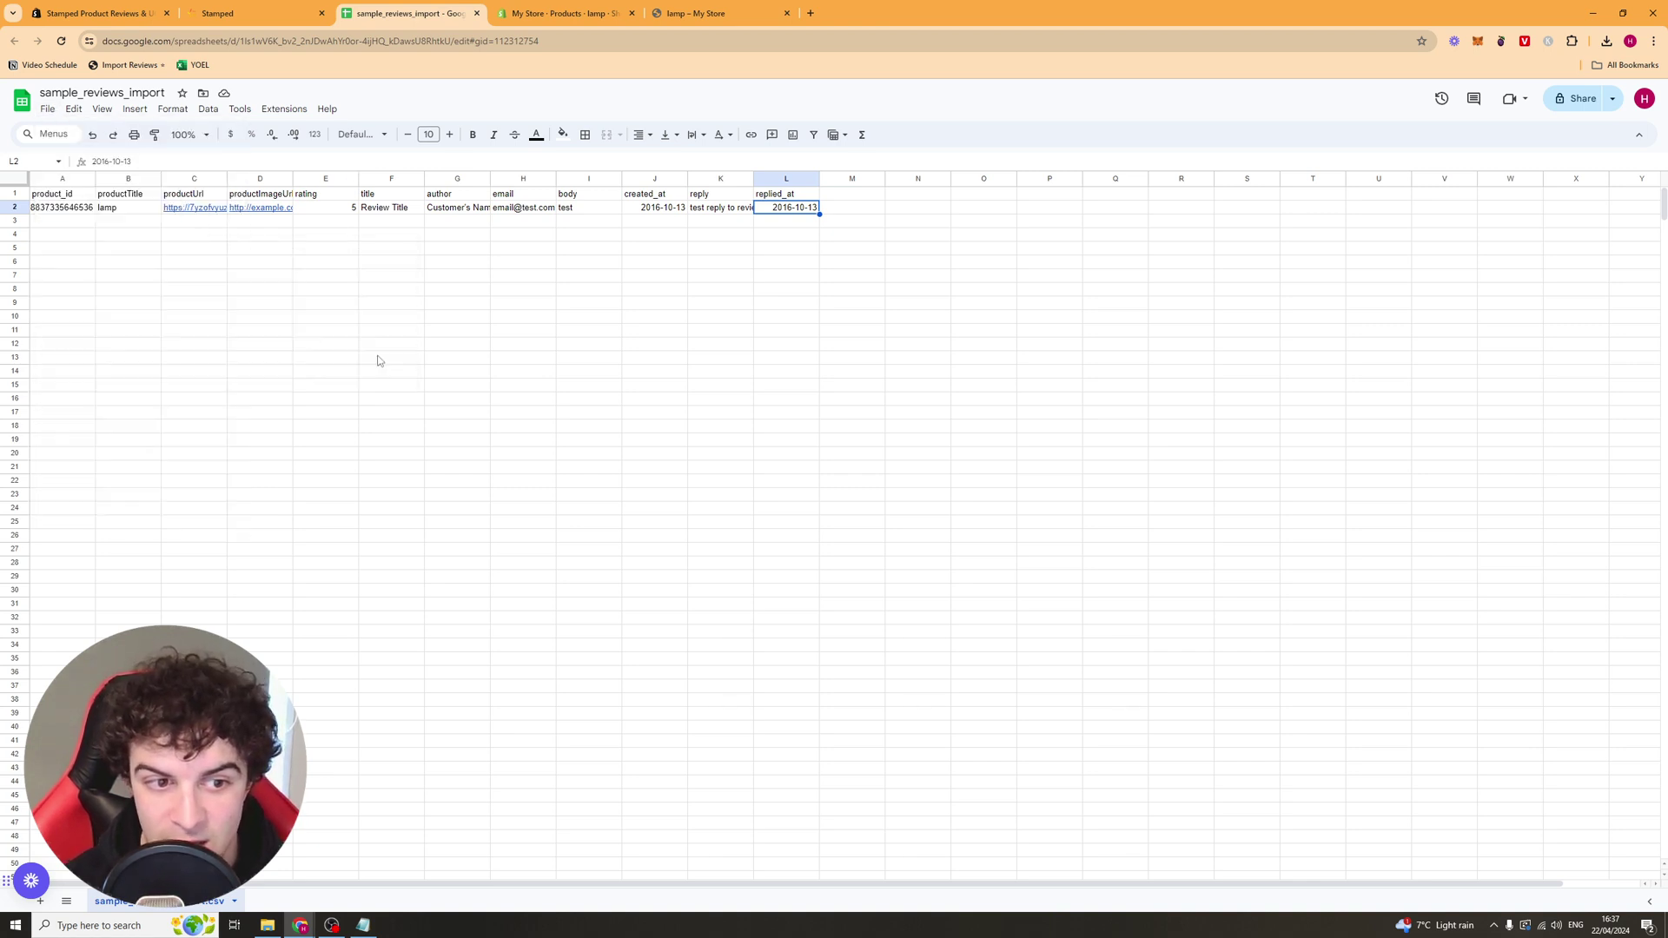
click(247, 13)
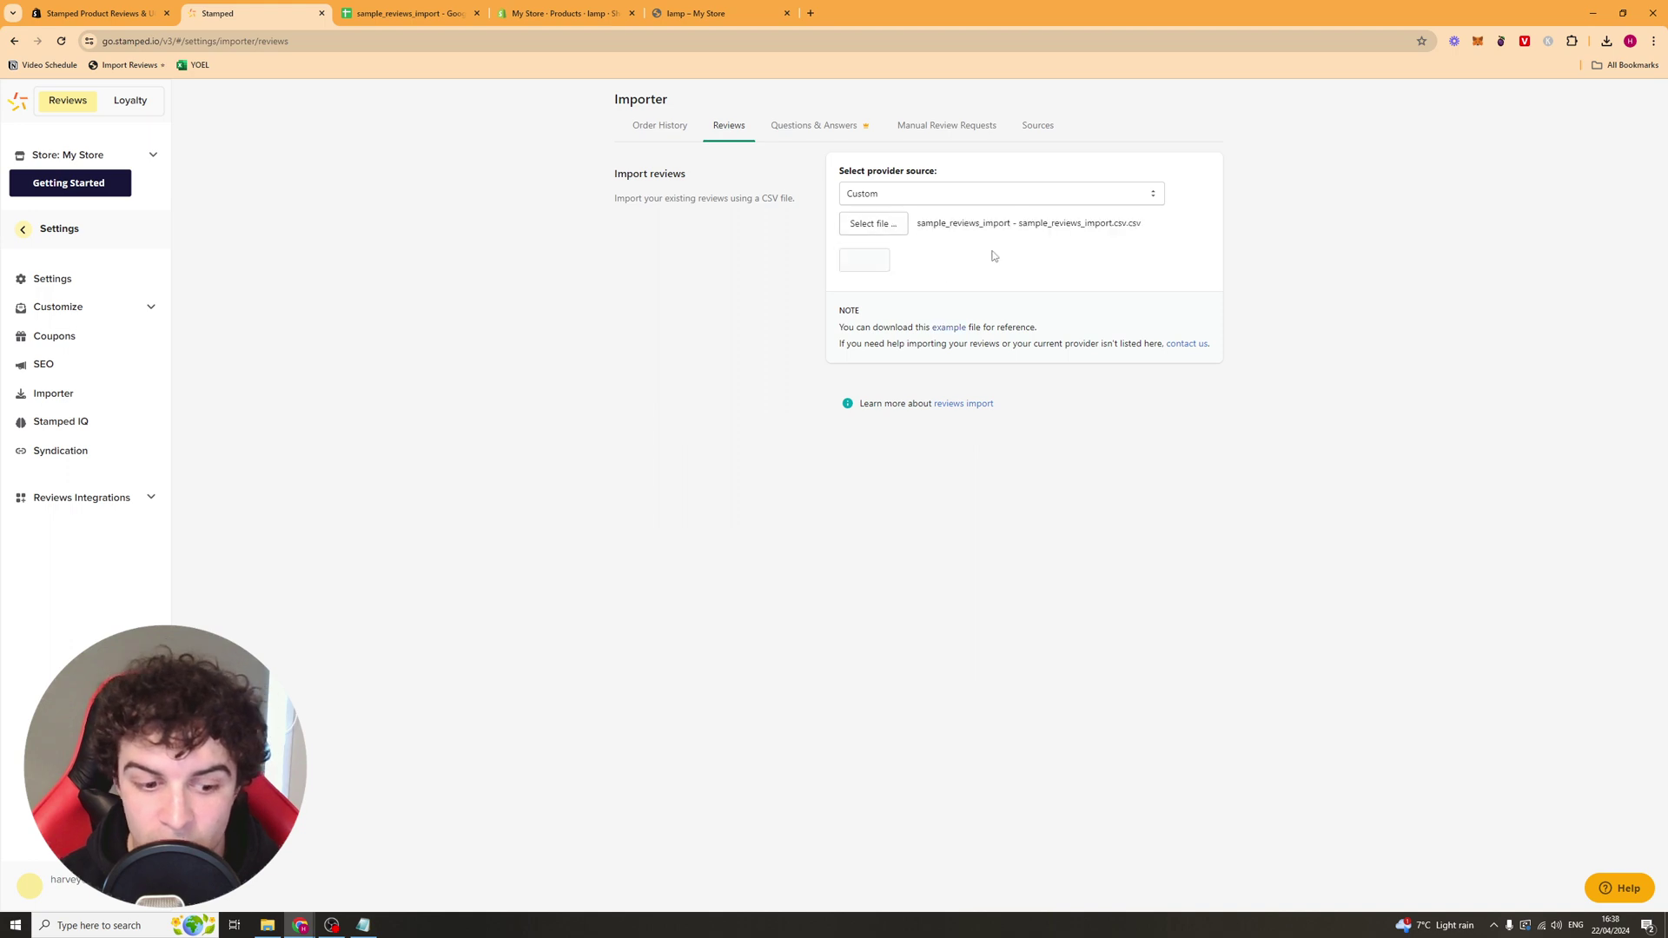
Step: Import the downloaded CSV's single review, skim the Manual Review Requests importer, then open All Reviews
click(863, 260)
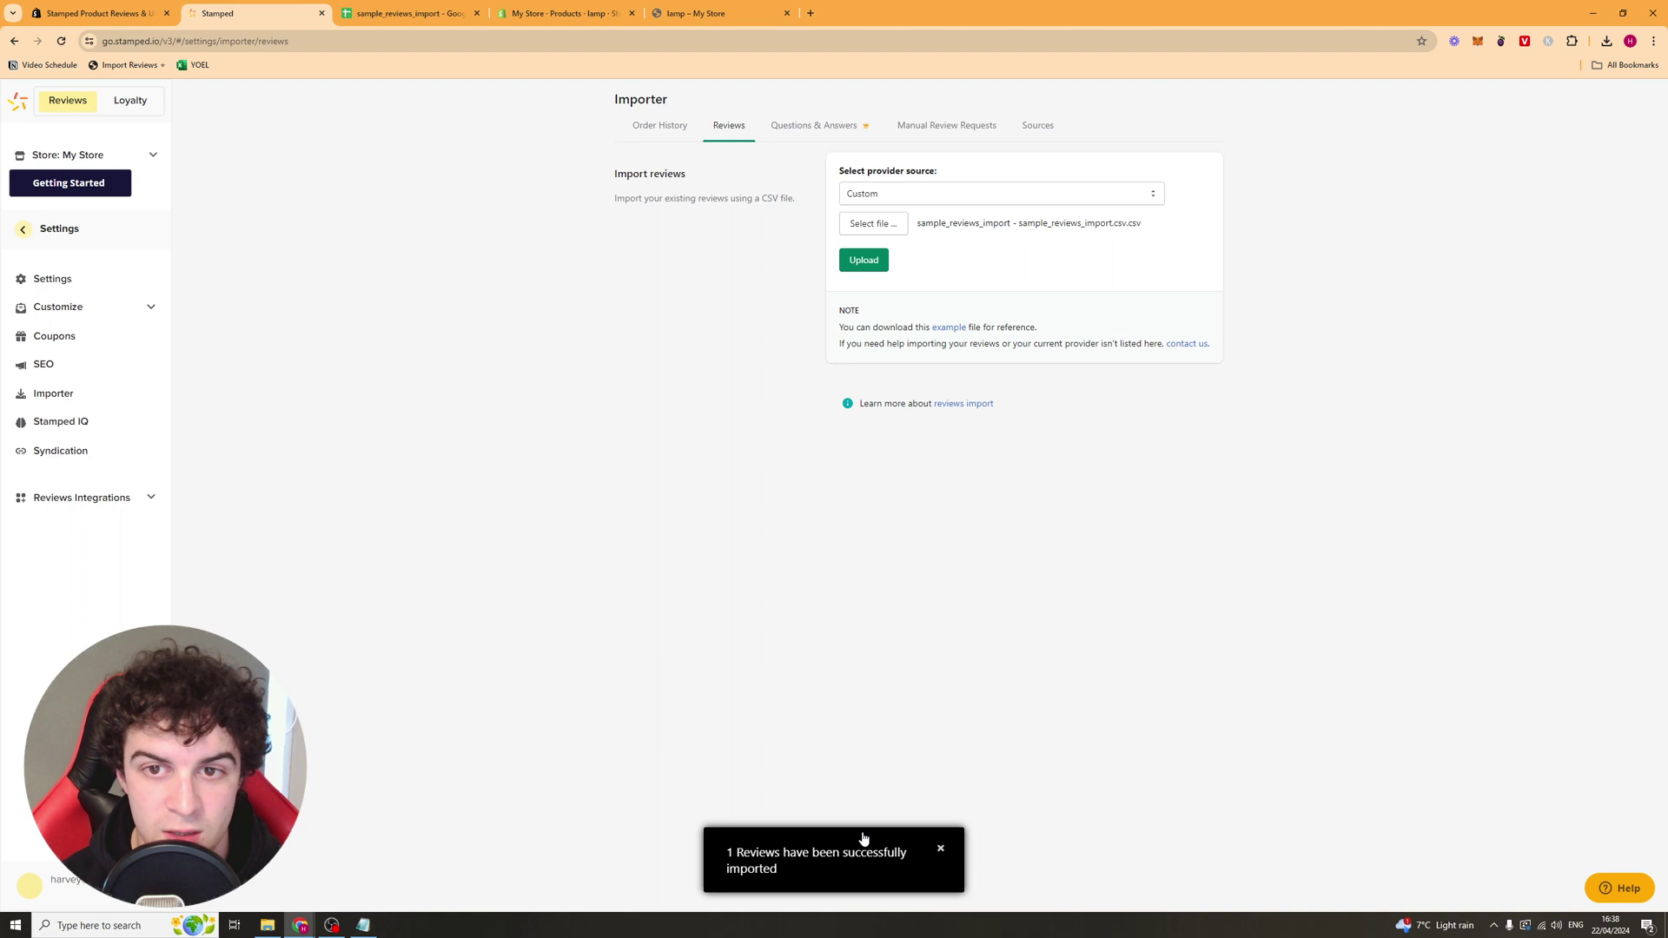
click(926, 127)
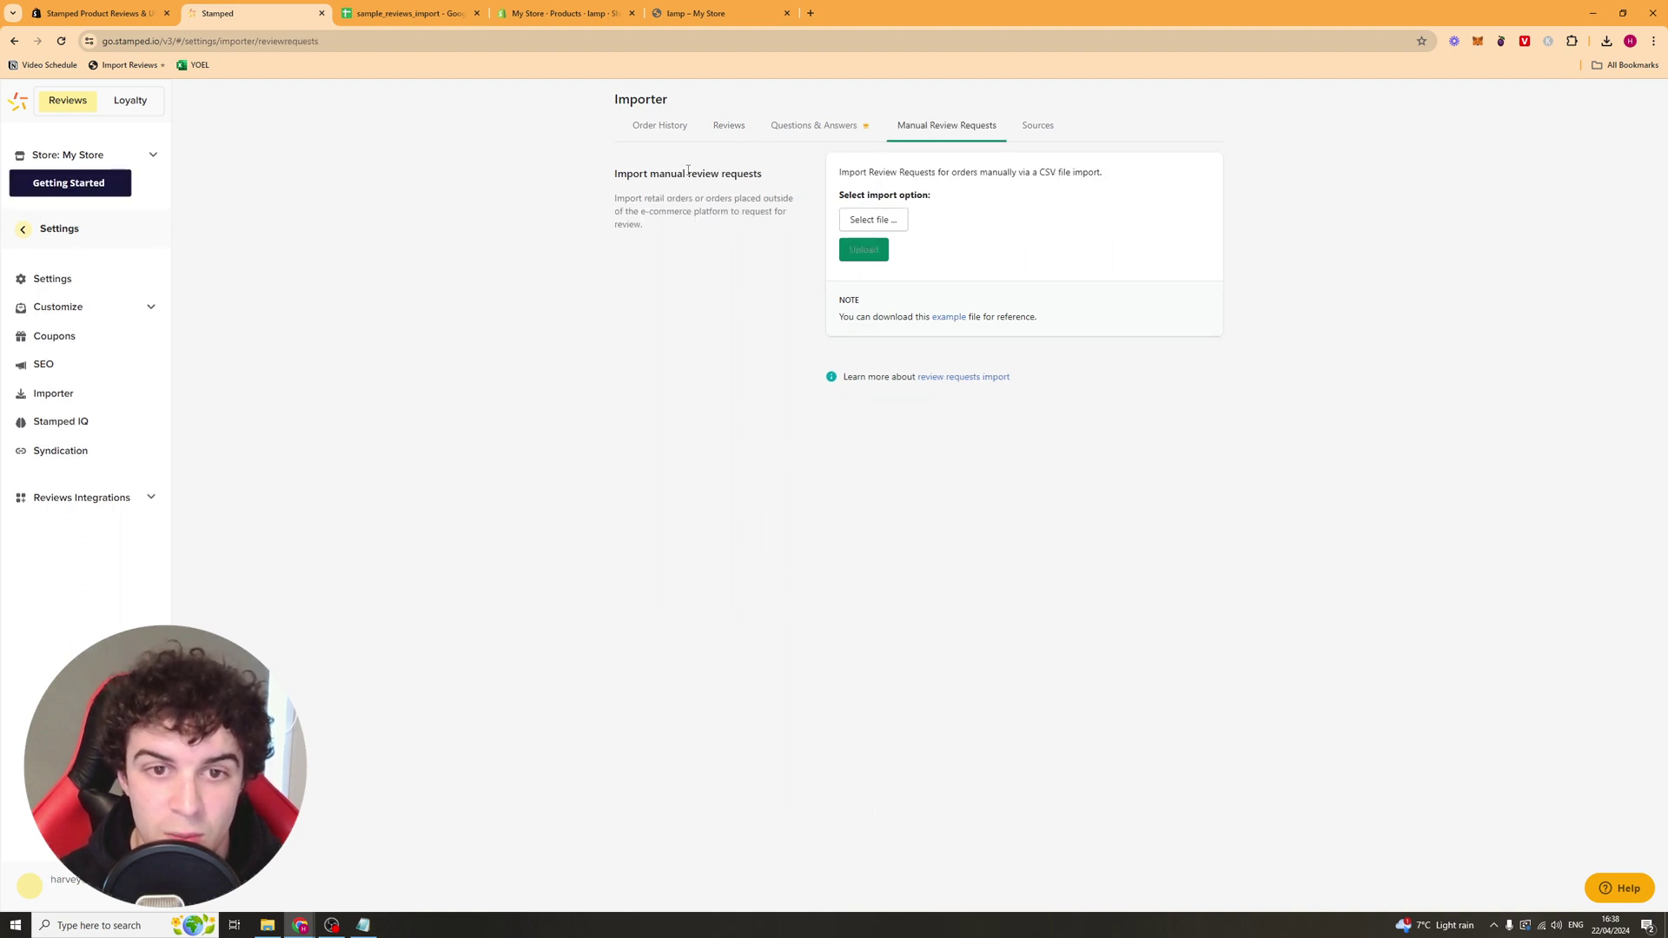
drag(644, 174, 708, 184)
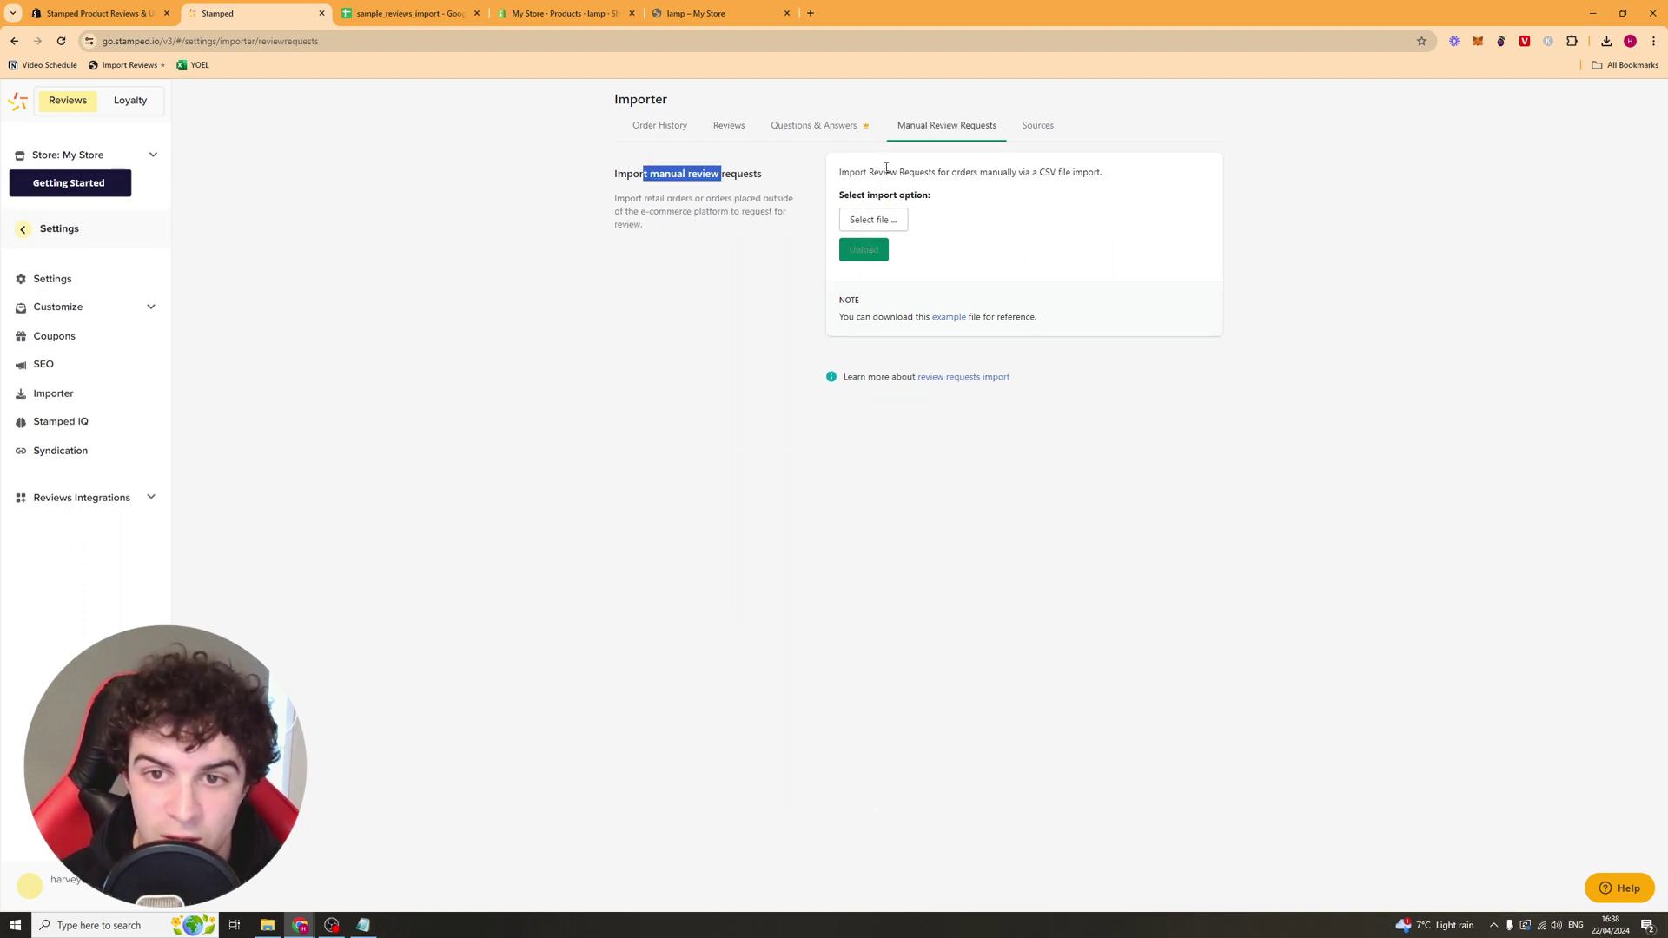
drag(865, 173, 1015, 175)
click(1012, 174)
triple_click(1013, 173)
click(863, 173)
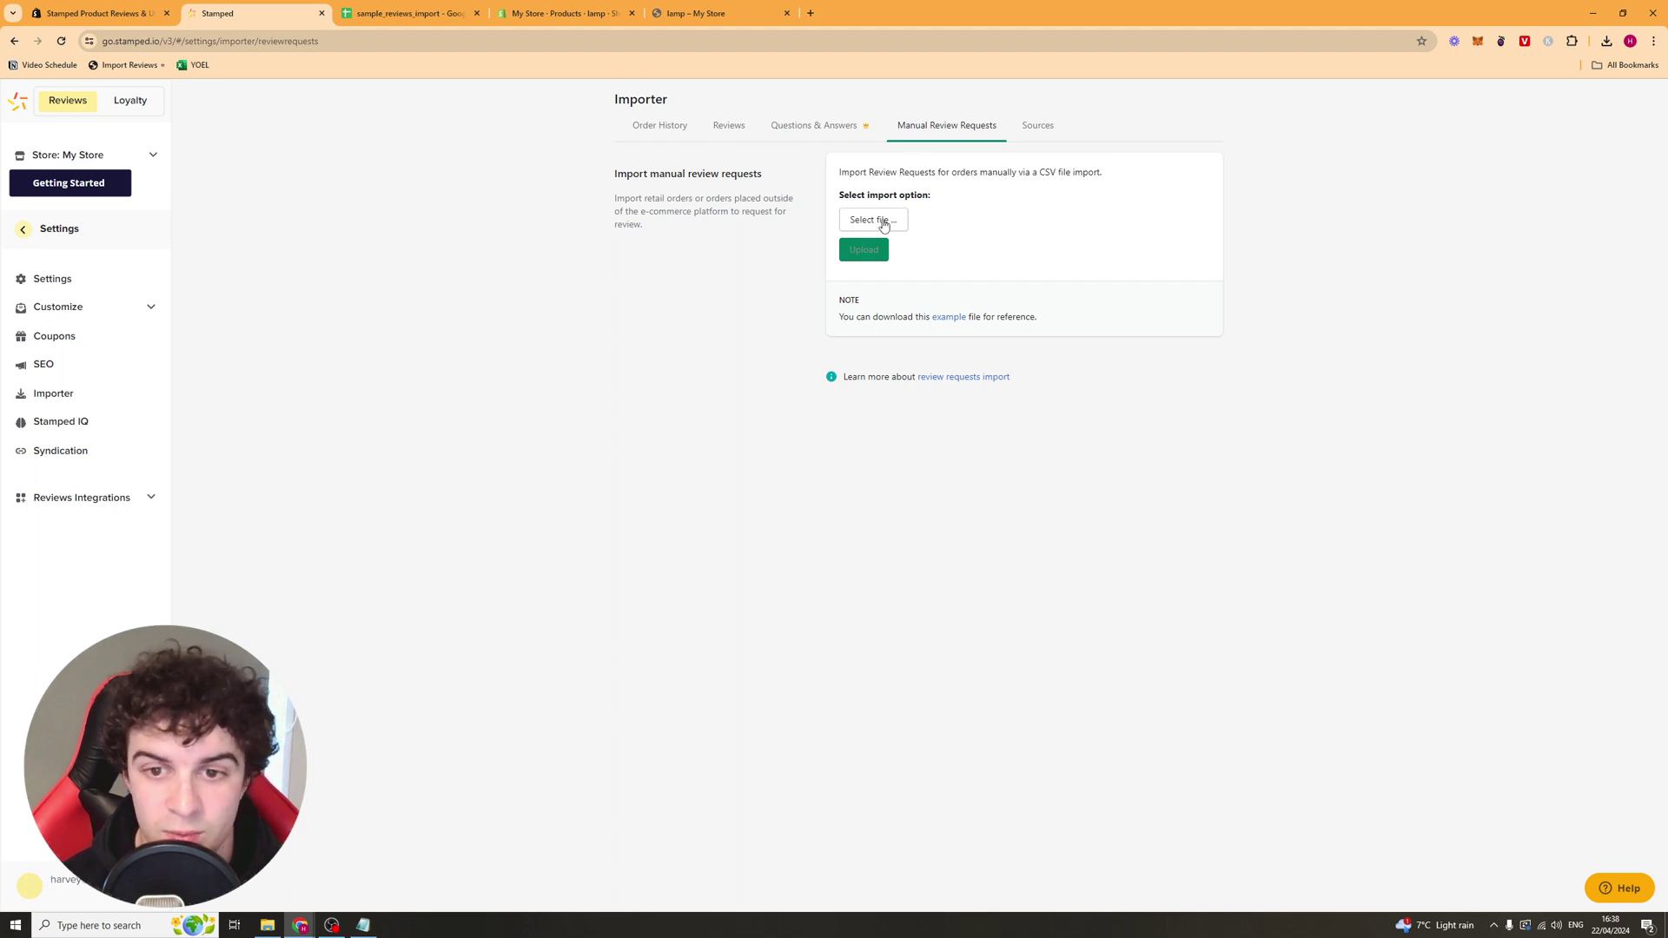
click(23, 228)
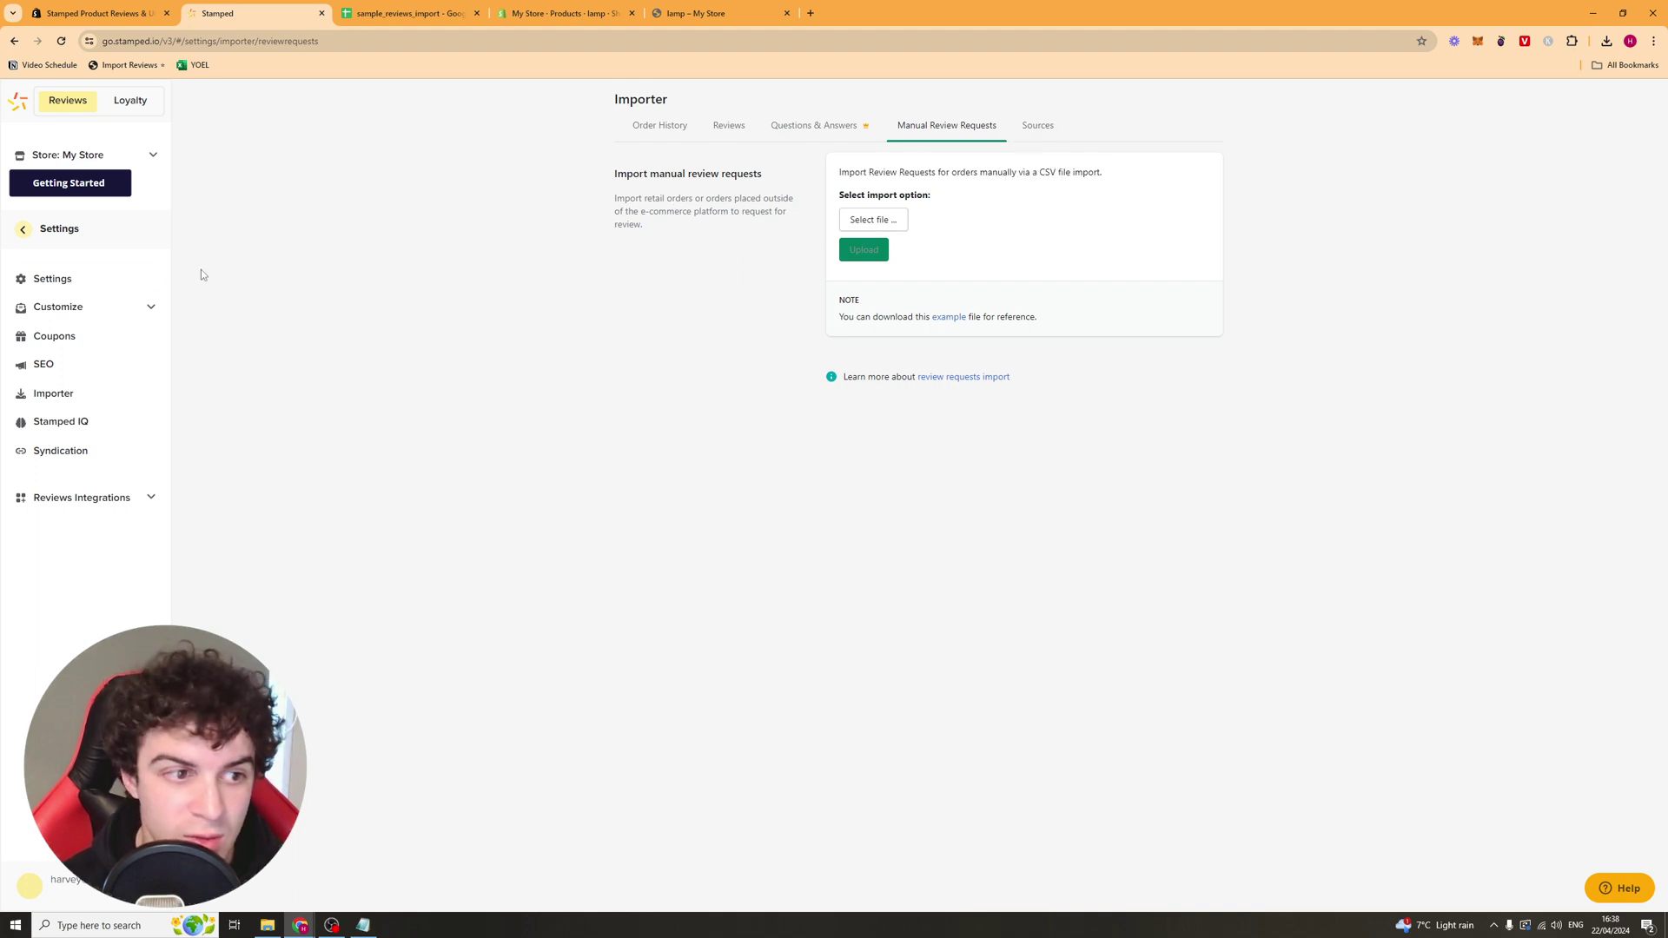
Step: Publish the imported 'Review Title' review, then open Display > Widgets > Main Widget settings
click(259, 286)
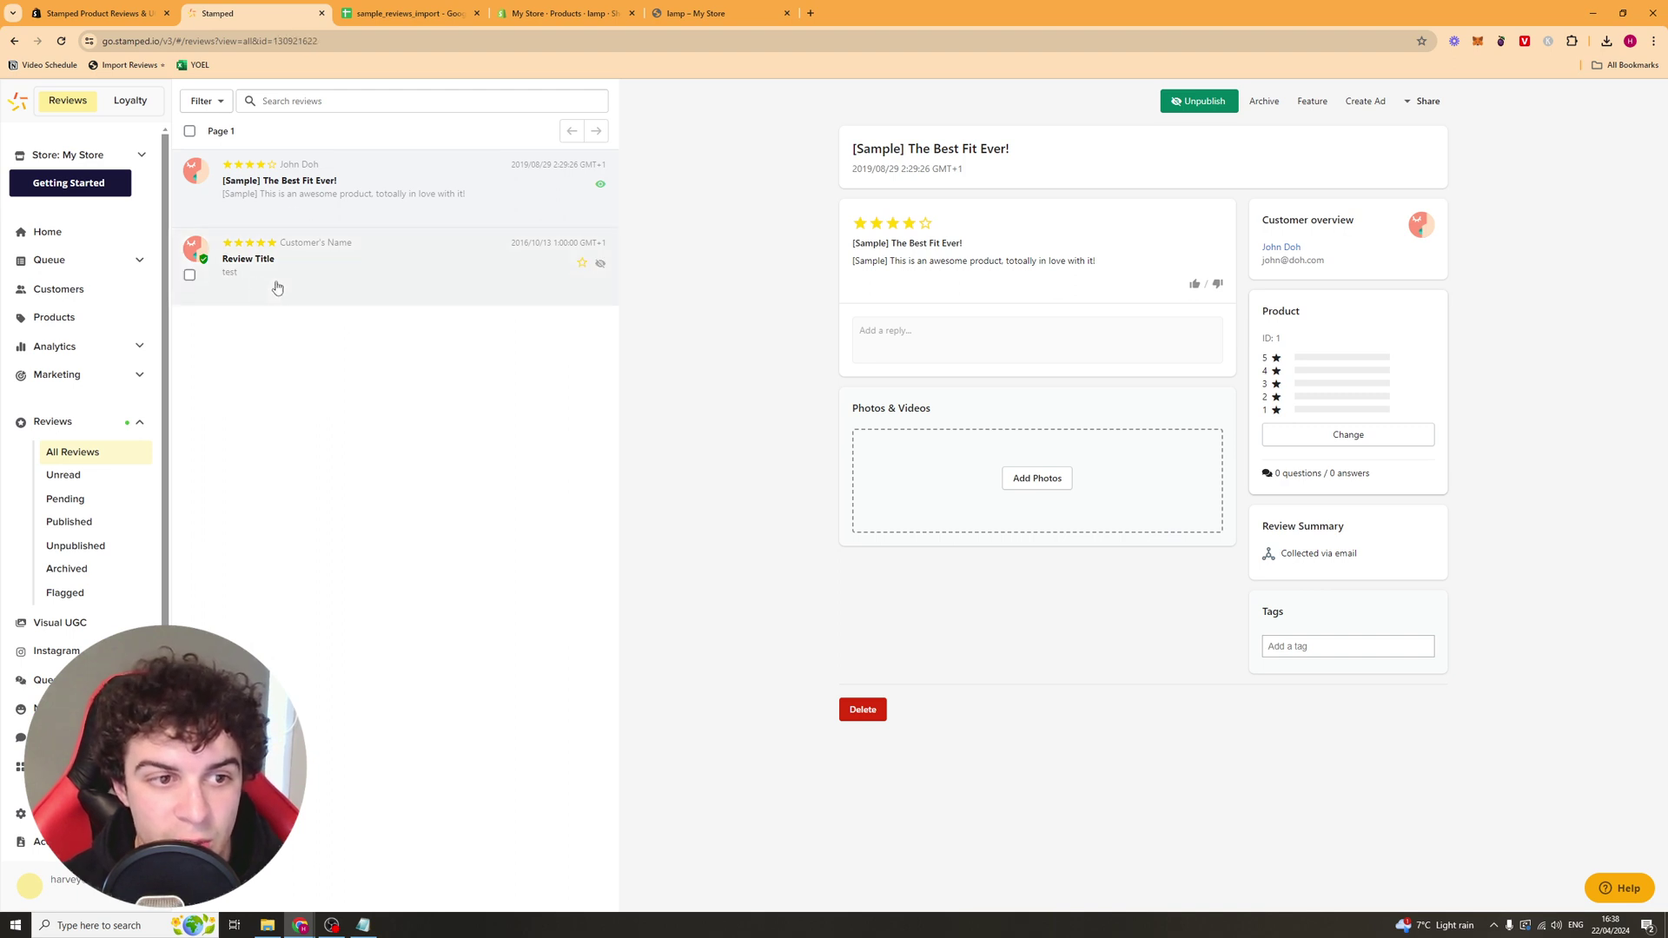
click(599, 265)
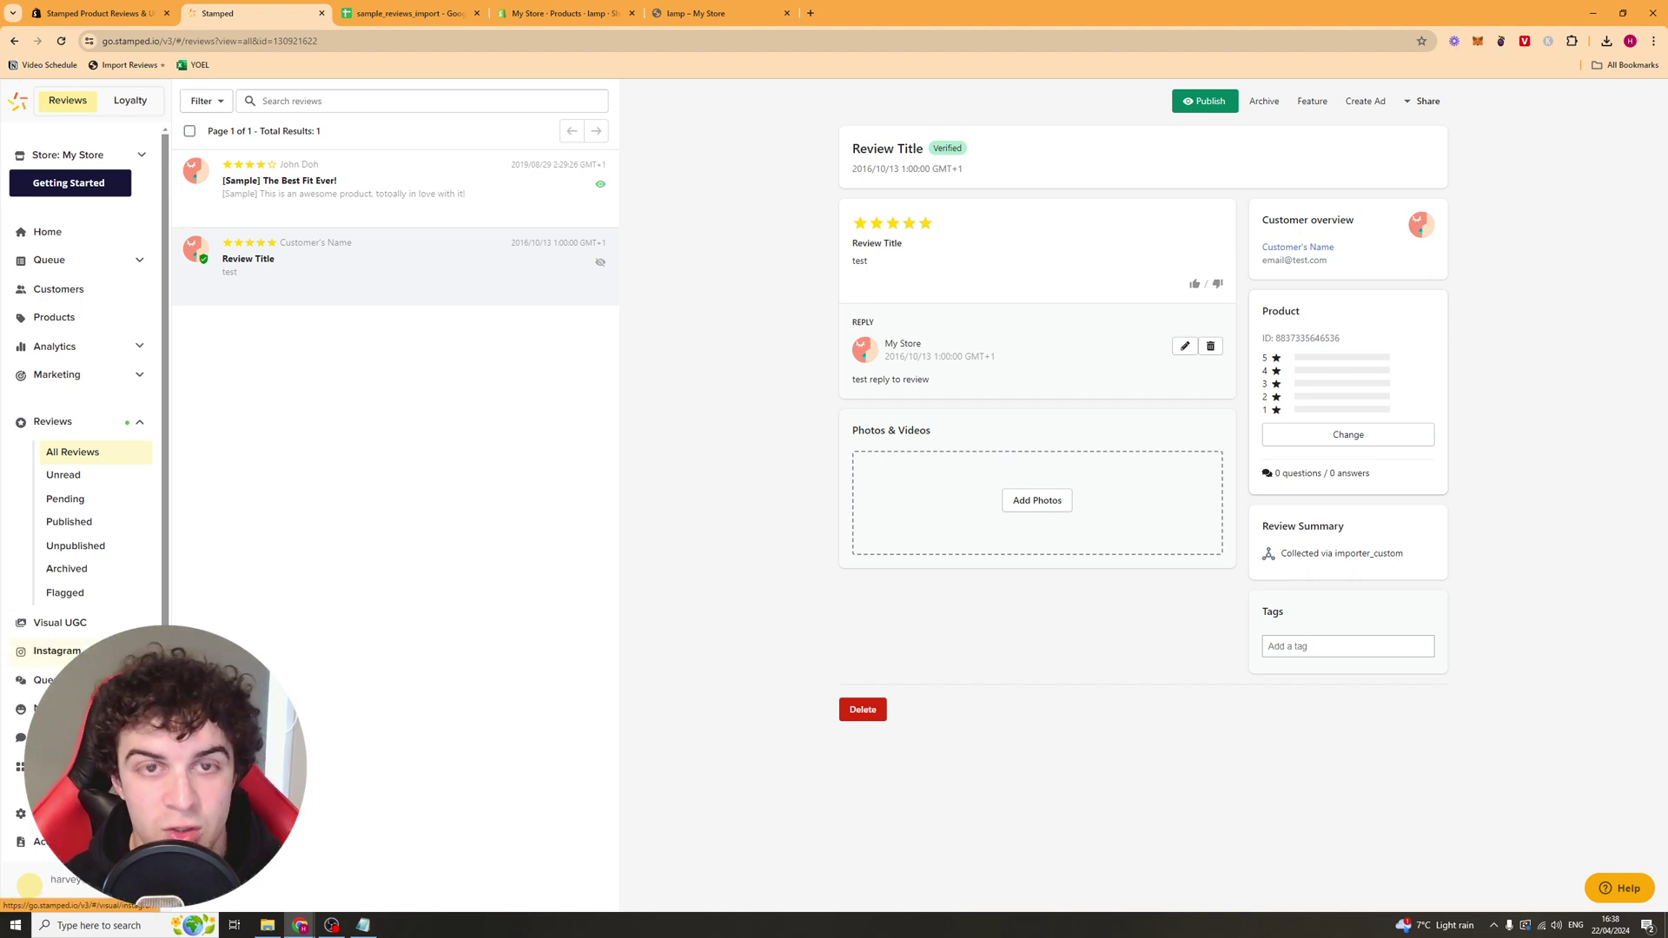
scroll(87, 642, down, 1)
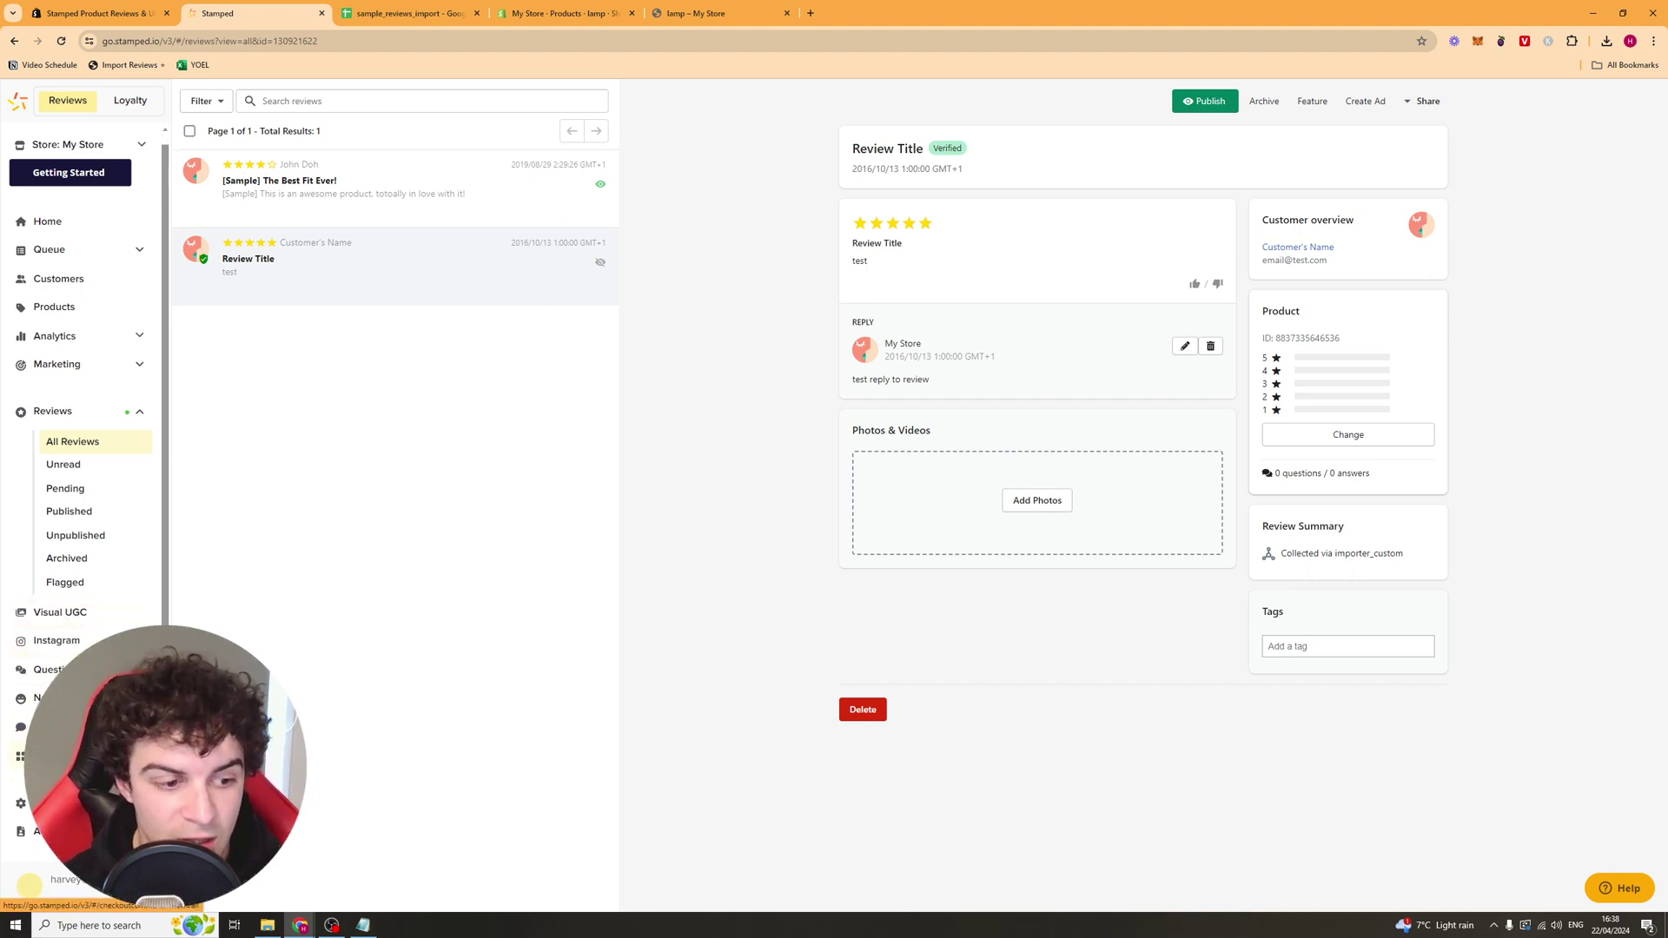
click(51, 756)
scroll(87, 608, down, 3)
click(109, 539)
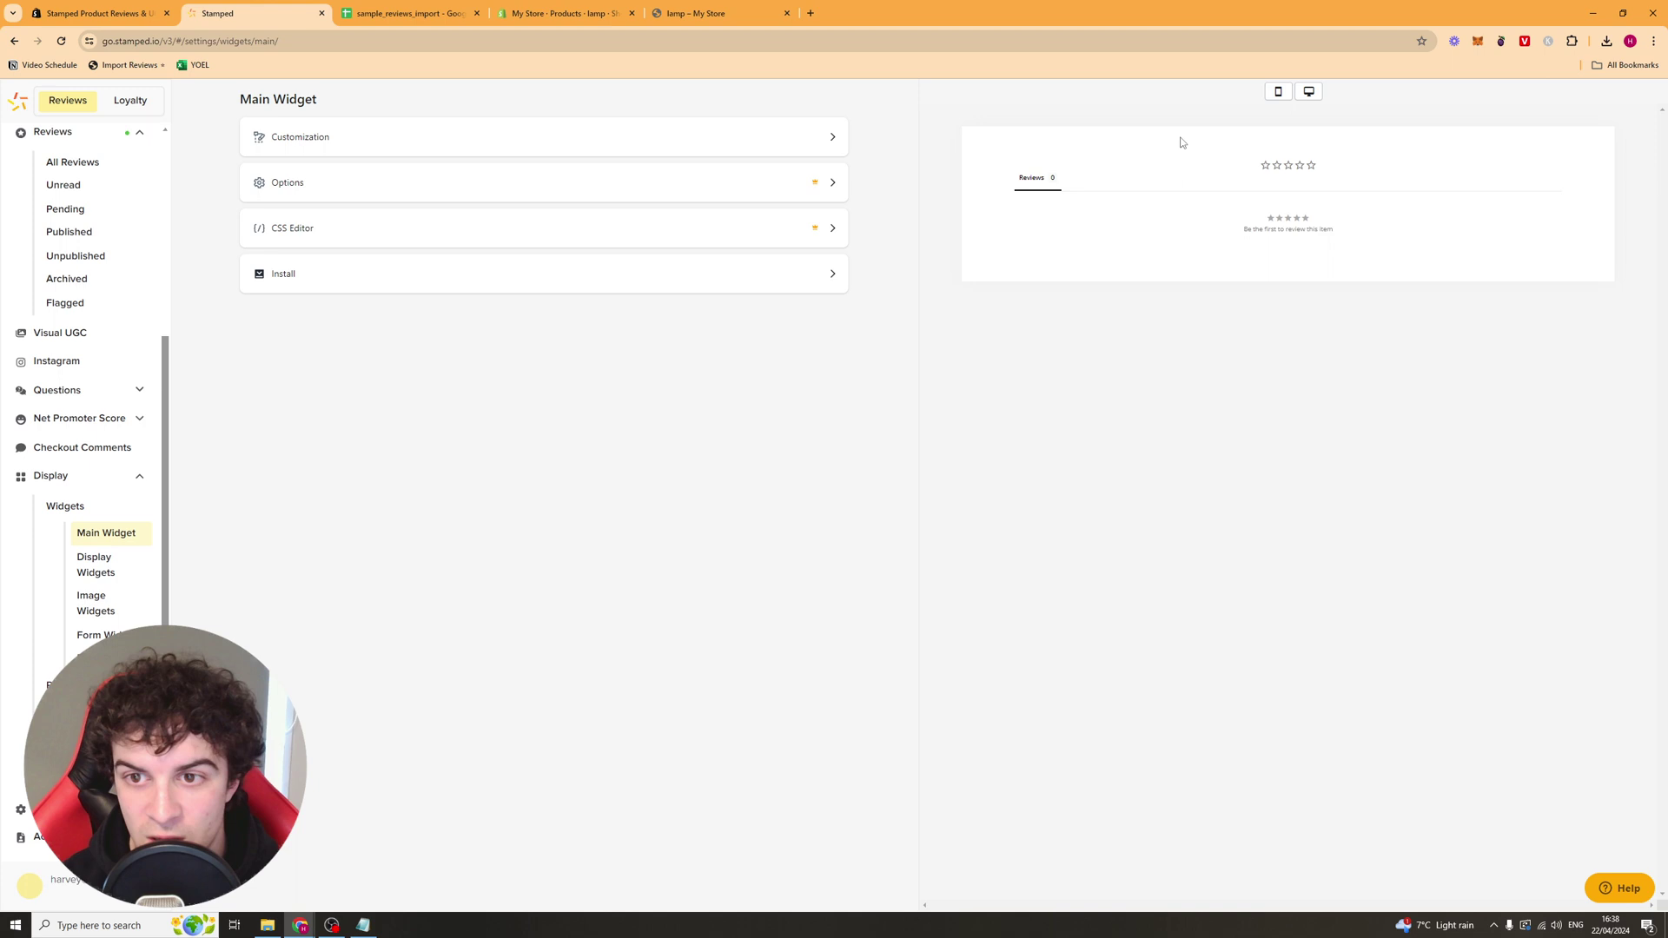
Step: Preview the Main Widget at mobile and desktop widths and open its Customization settings
click(1278, 91)
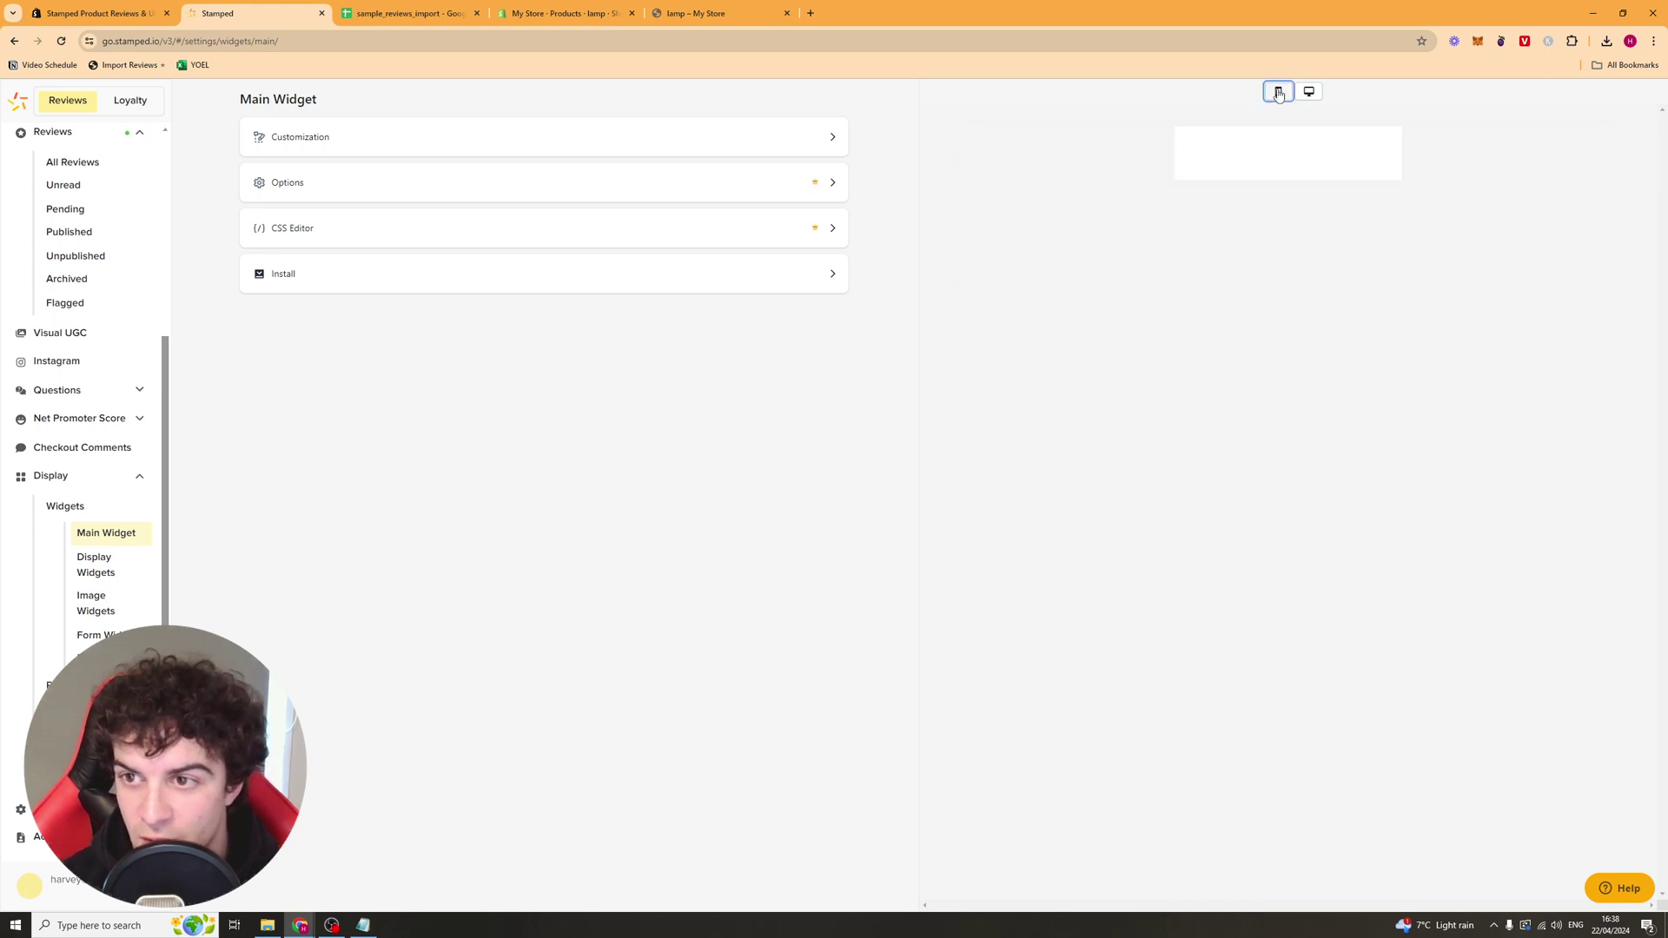
click(1309, 92)
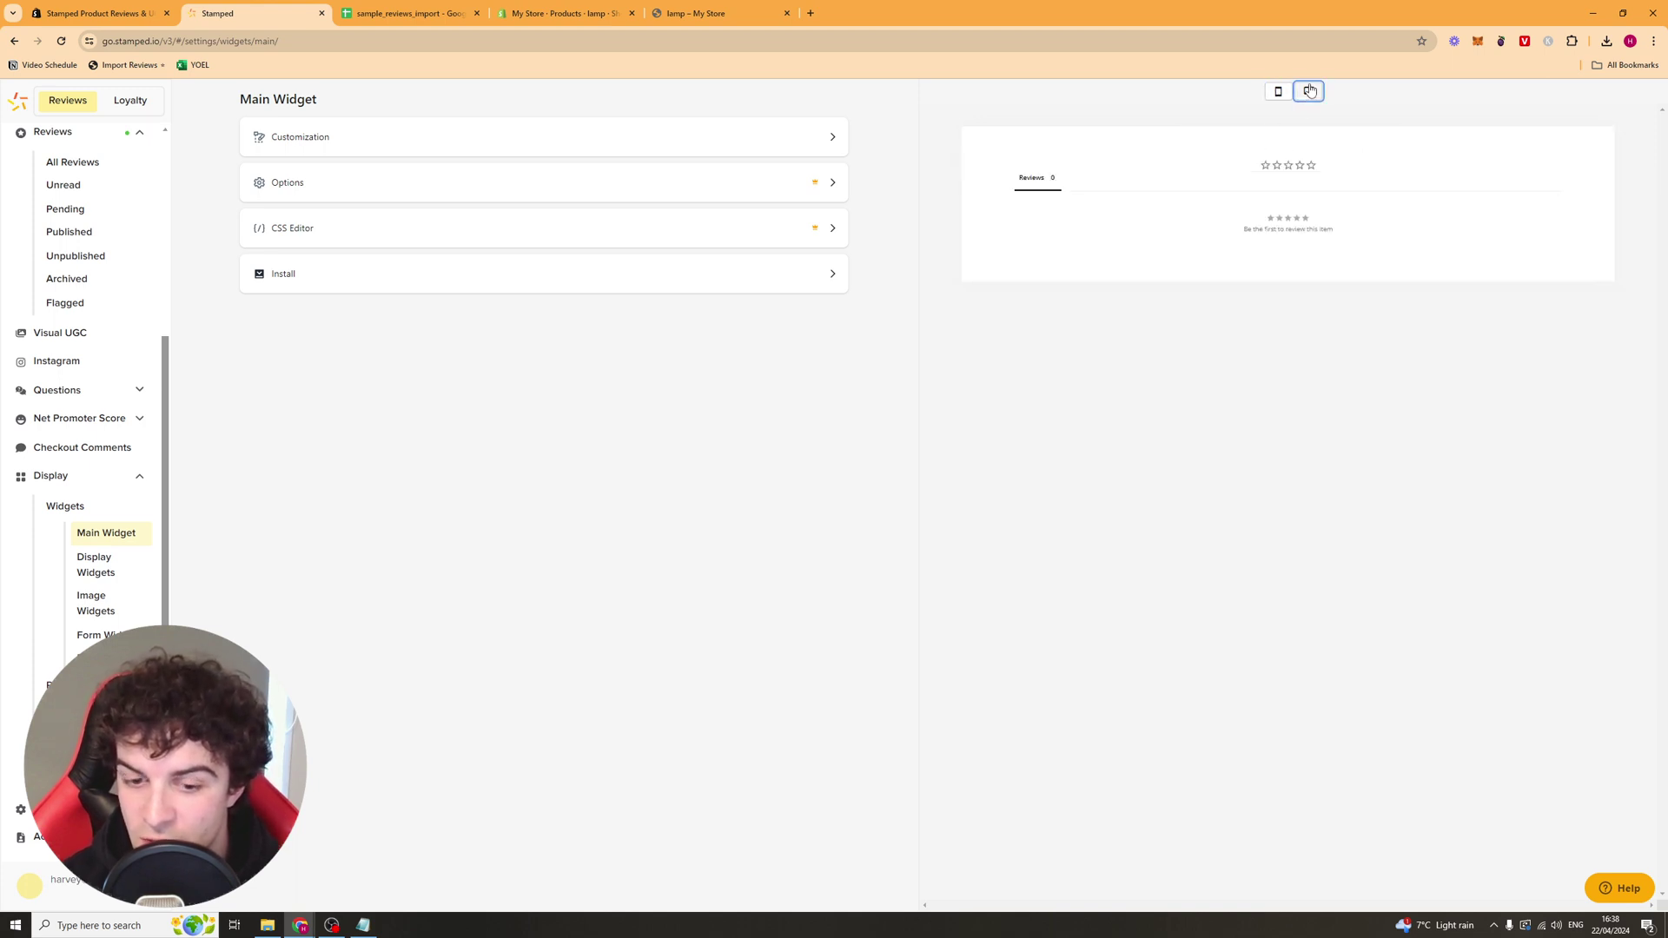
key(ctrl+plus)
key(ctrl+plus)
key(ctrl+plus)
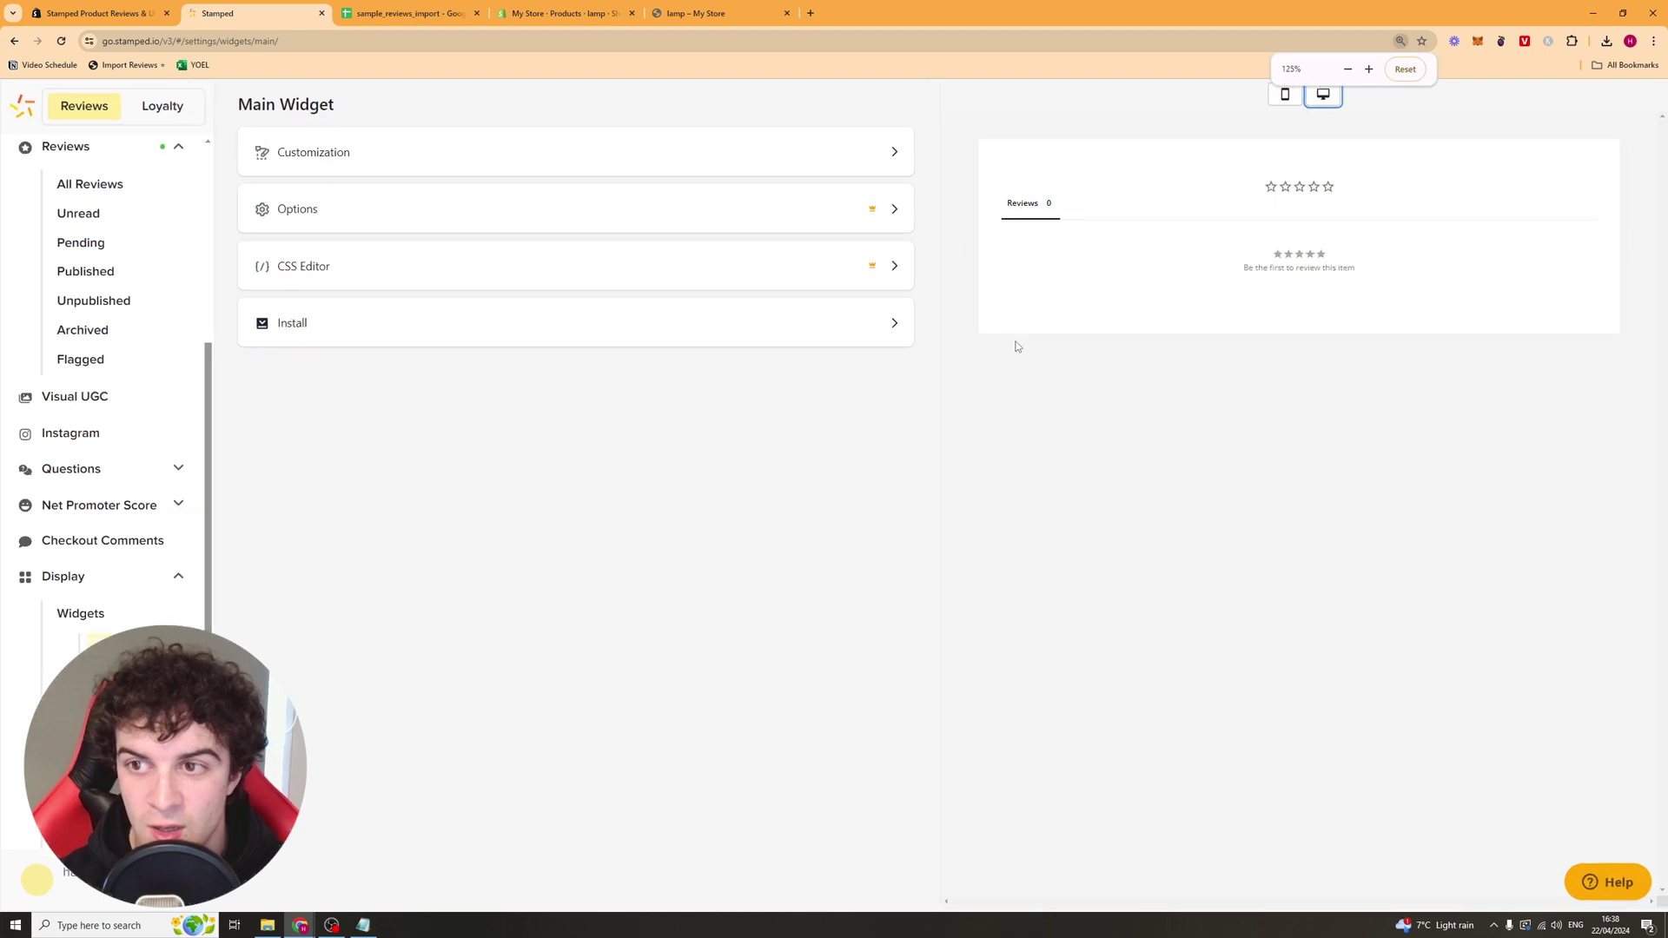
click(670, 174)
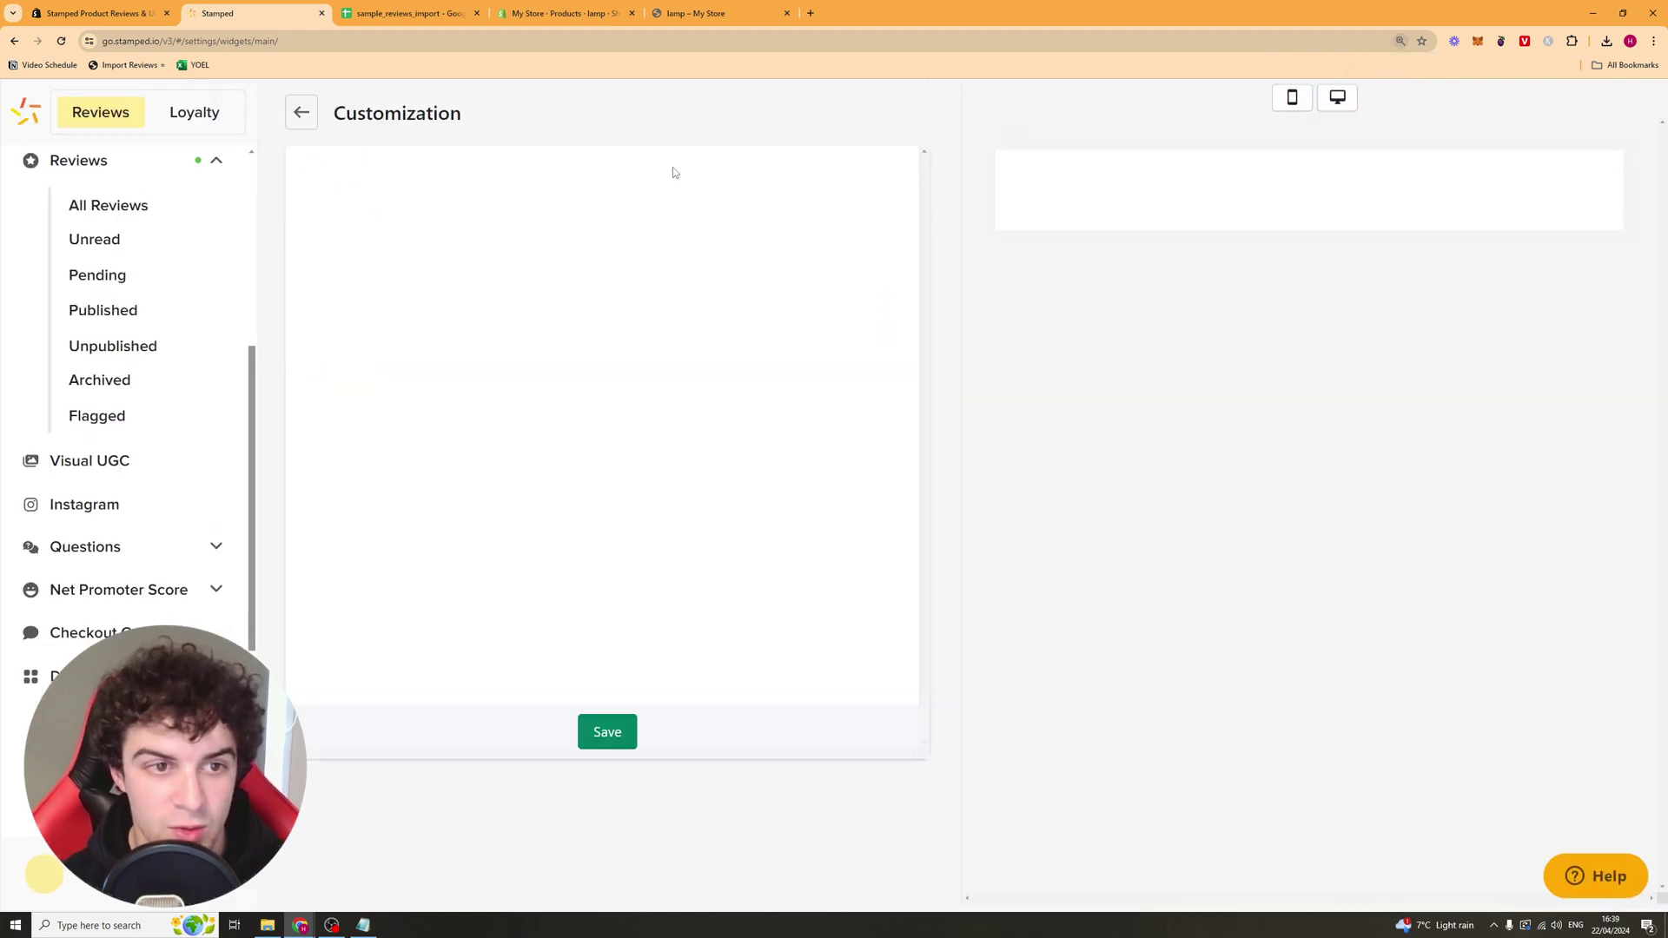
key(ctrl+minus)
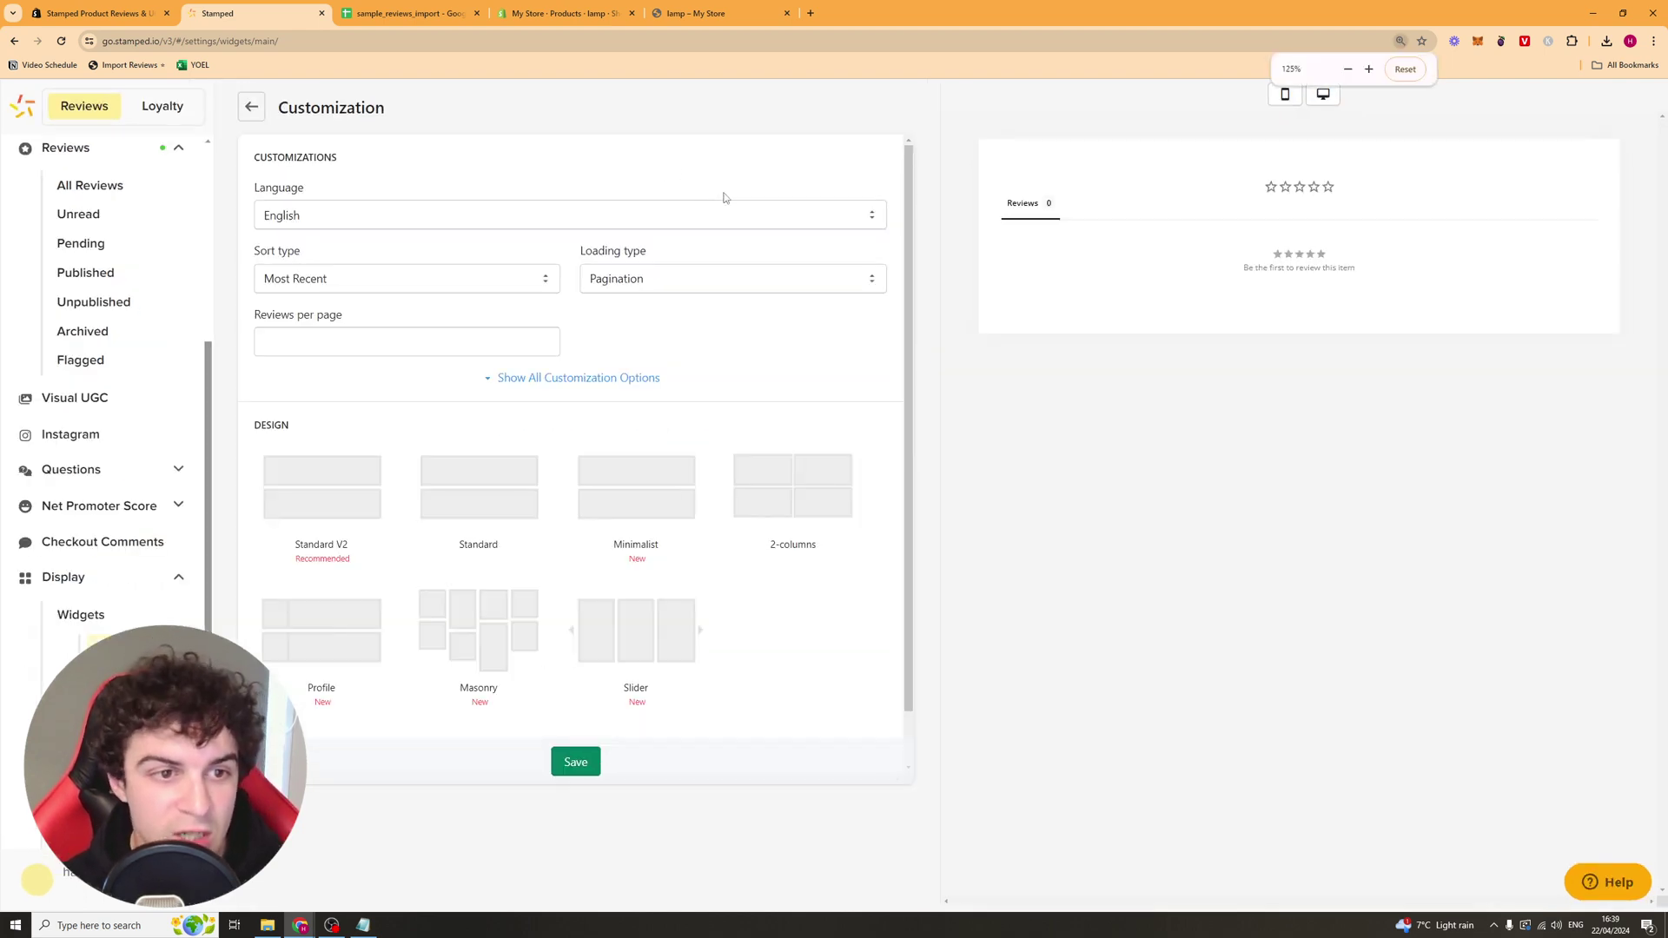
Step: Change the loading type from Pagination to Load More and reveal all customization options
click(487, 278)
click(633, 279)
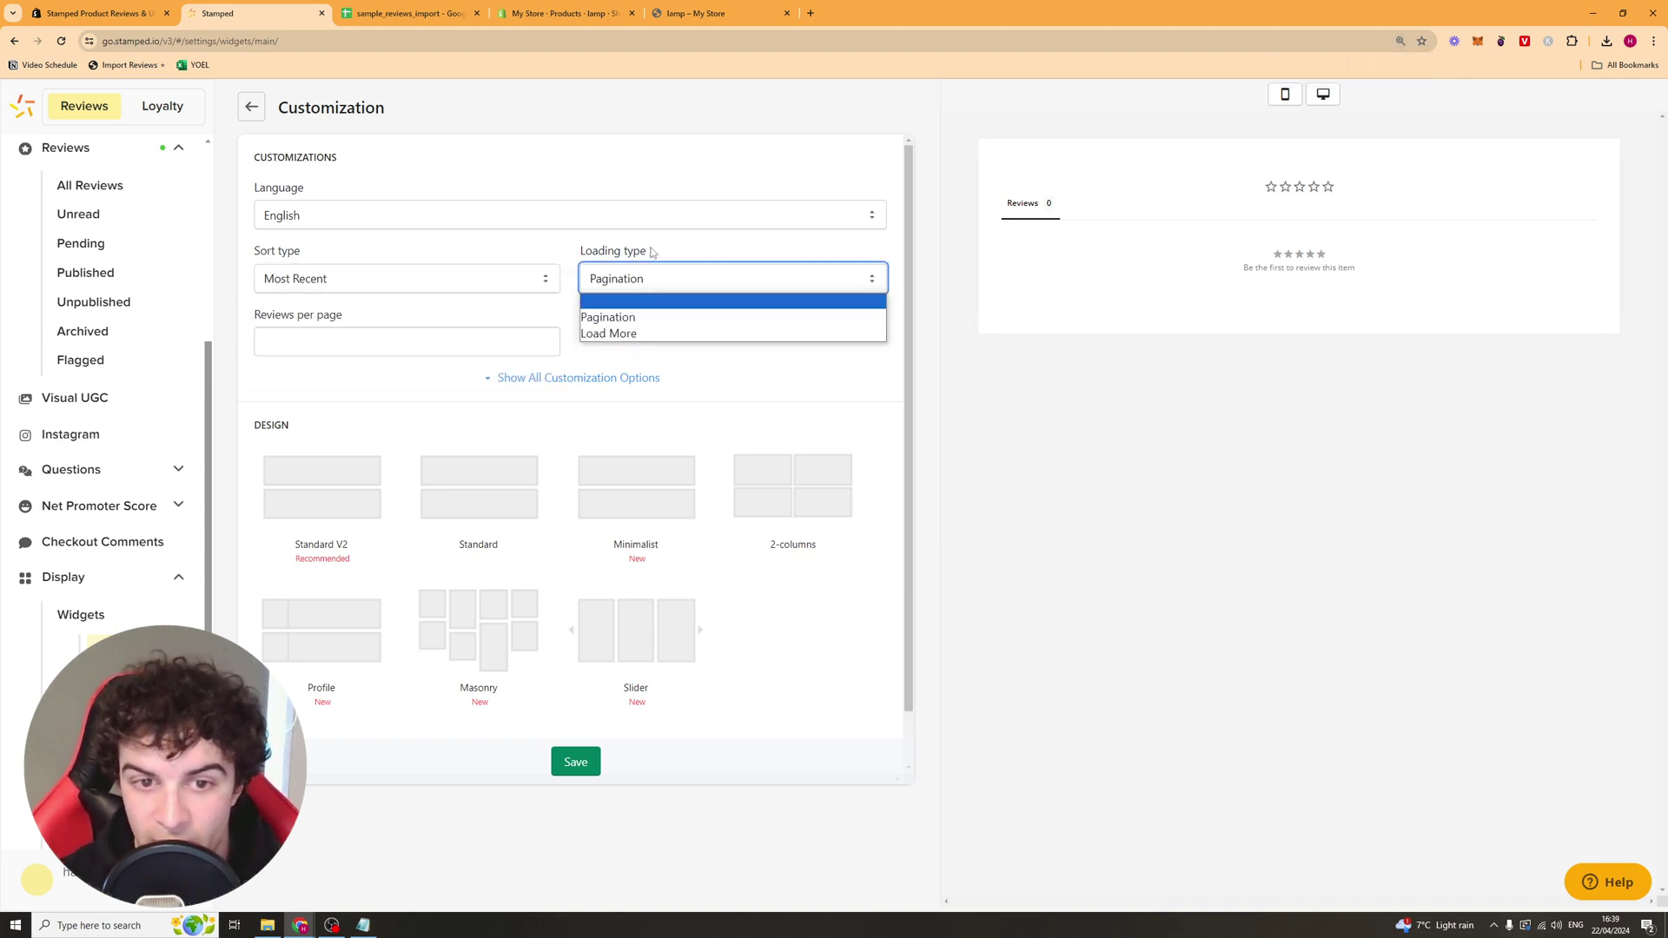
click(642, 317)
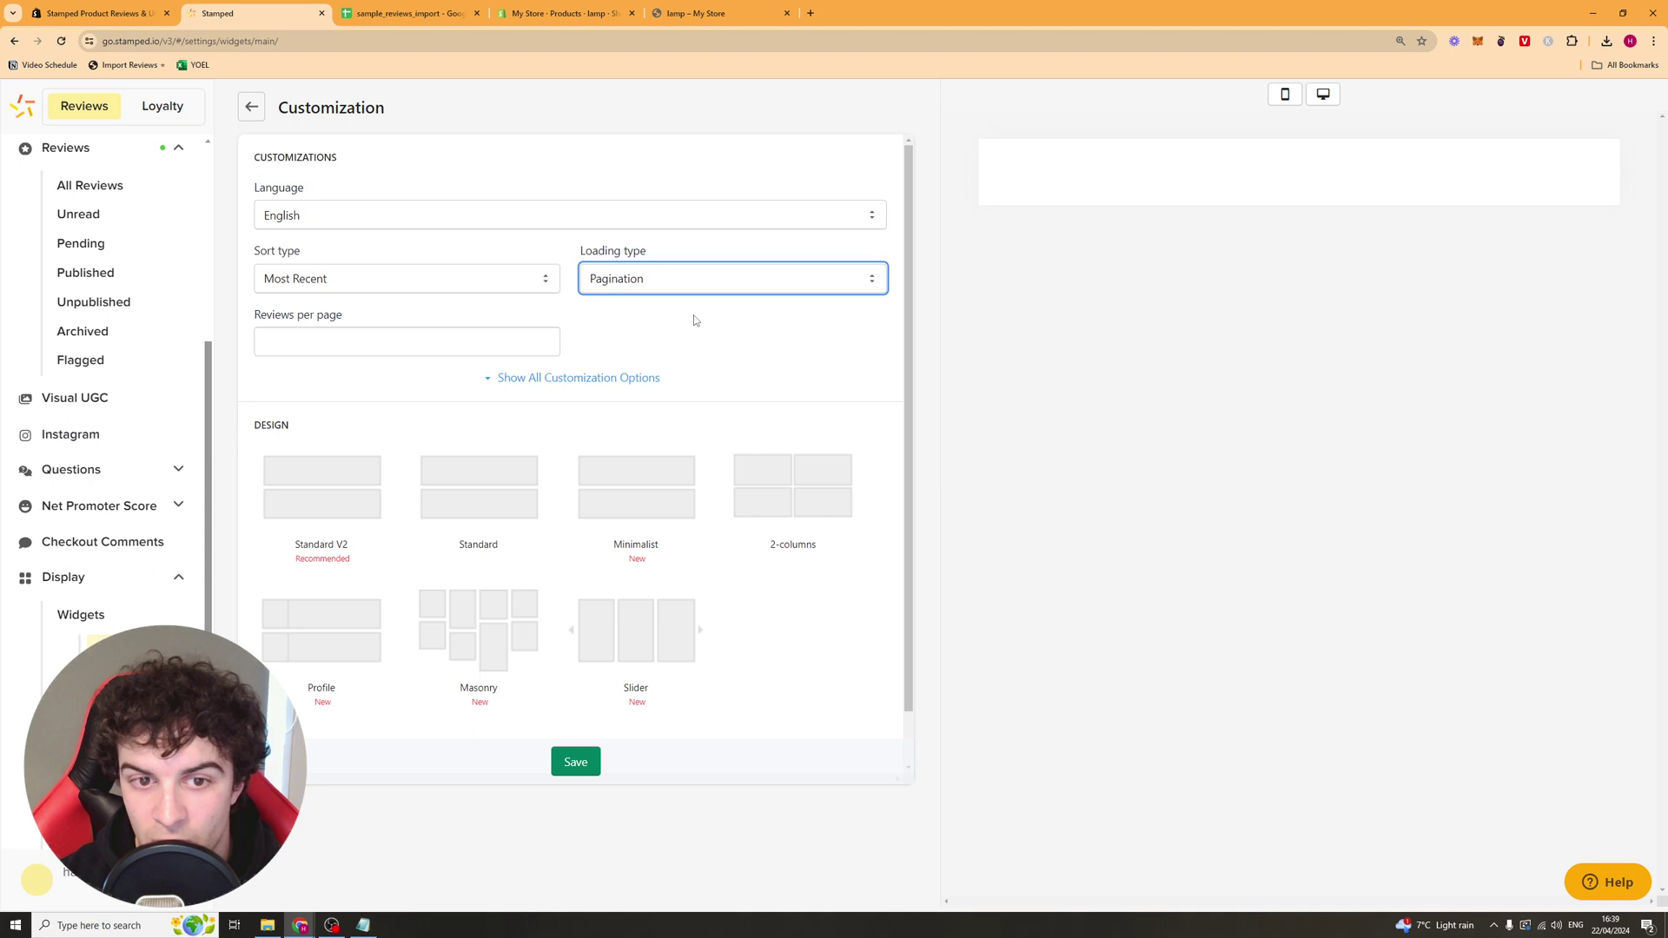
click(639, 291)
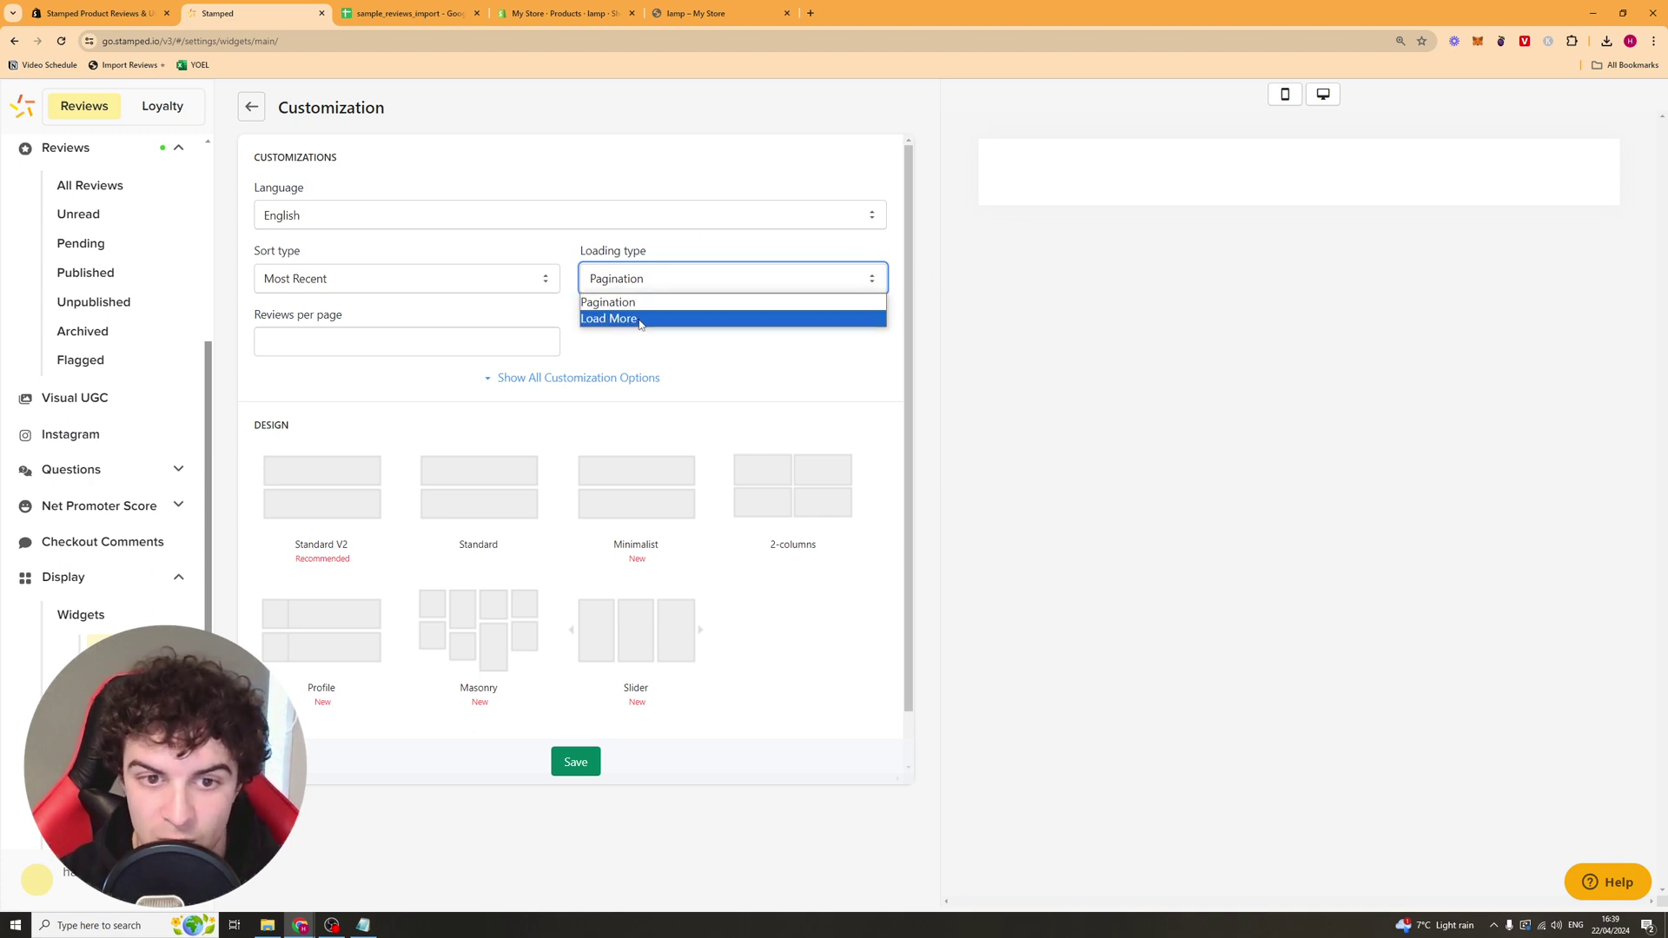
click(639, 319)
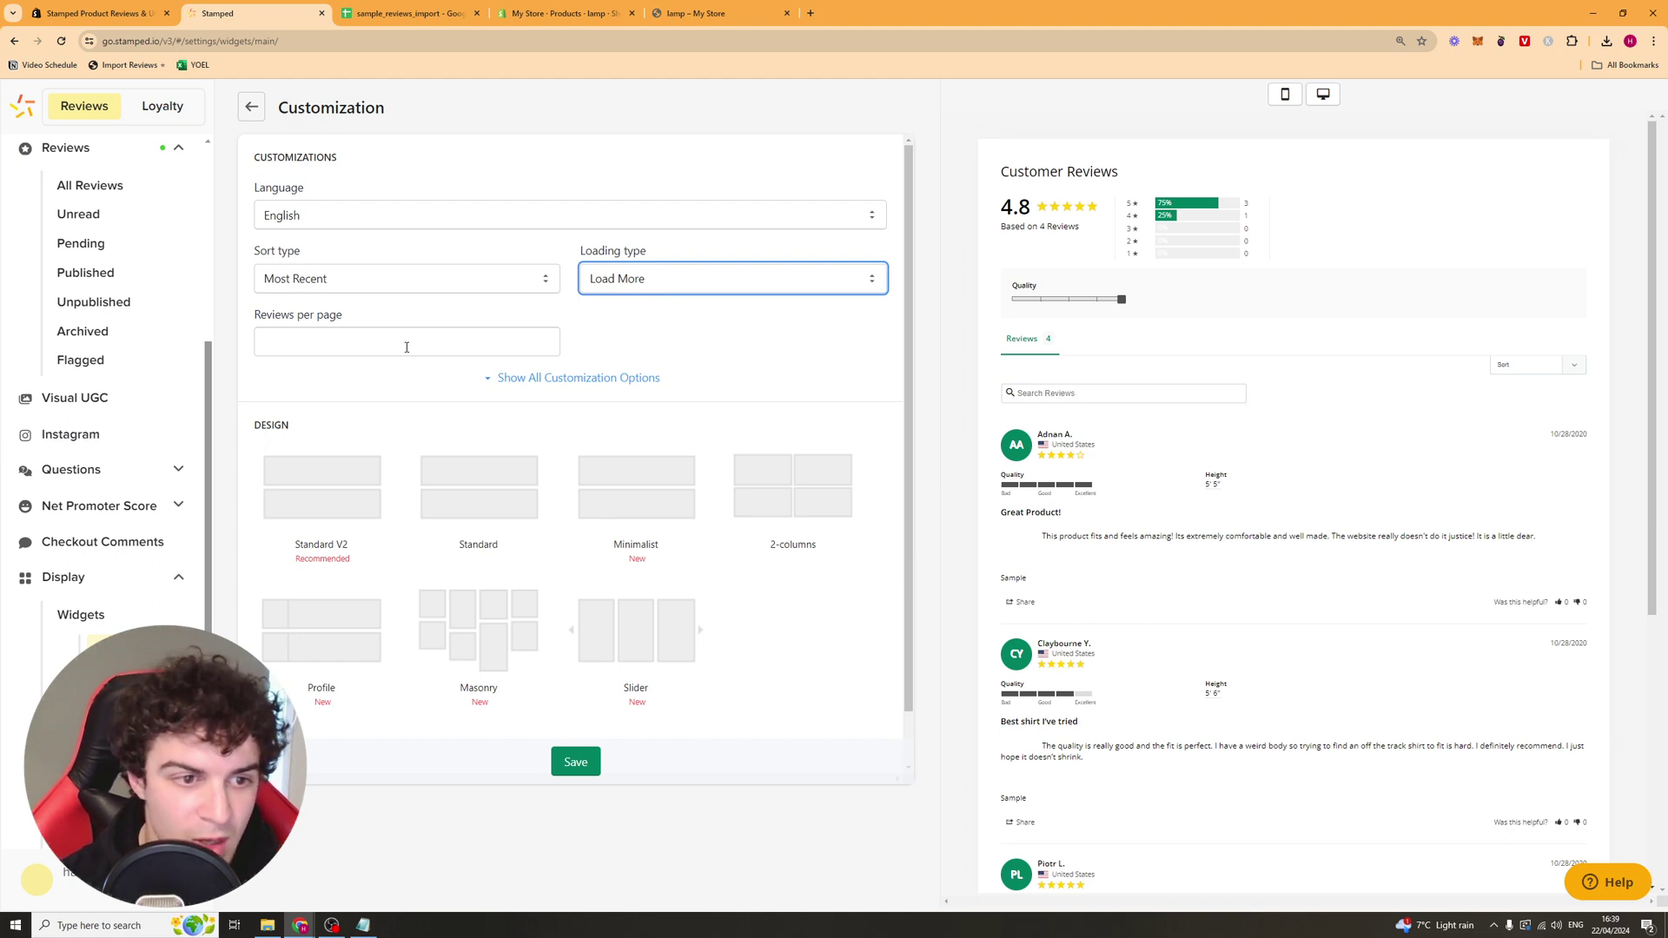
click(406, 348)
click(540, 380)
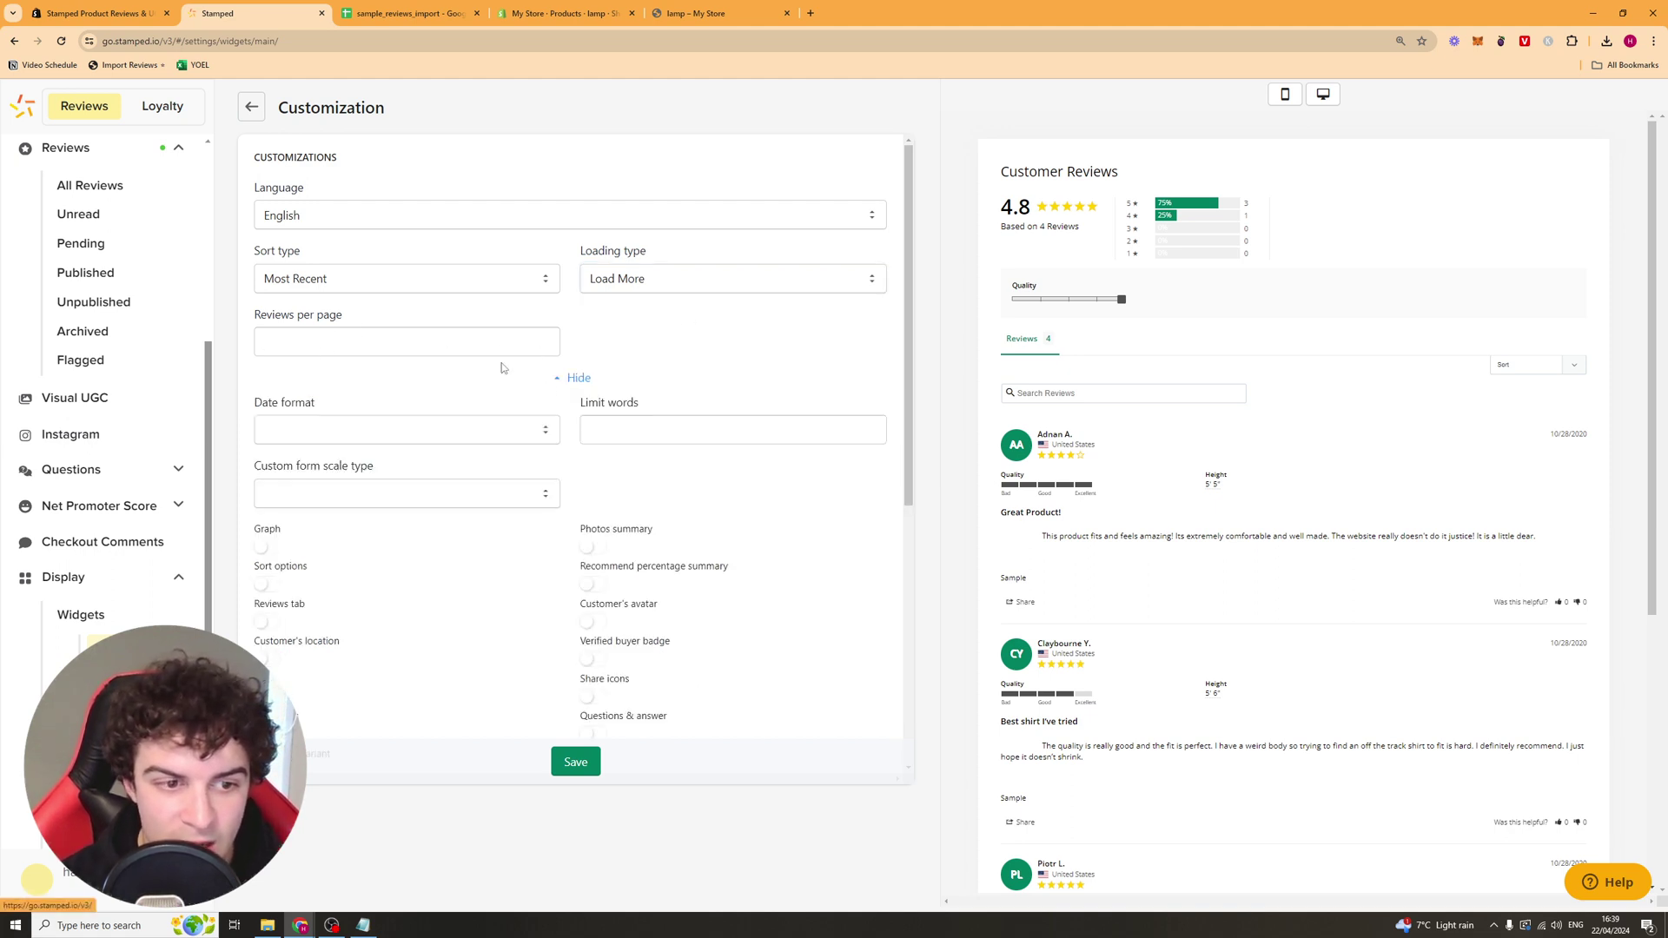
Step: Turn on the Photos summary in the Main Widget customization
scroll(452, 330, down, 1)
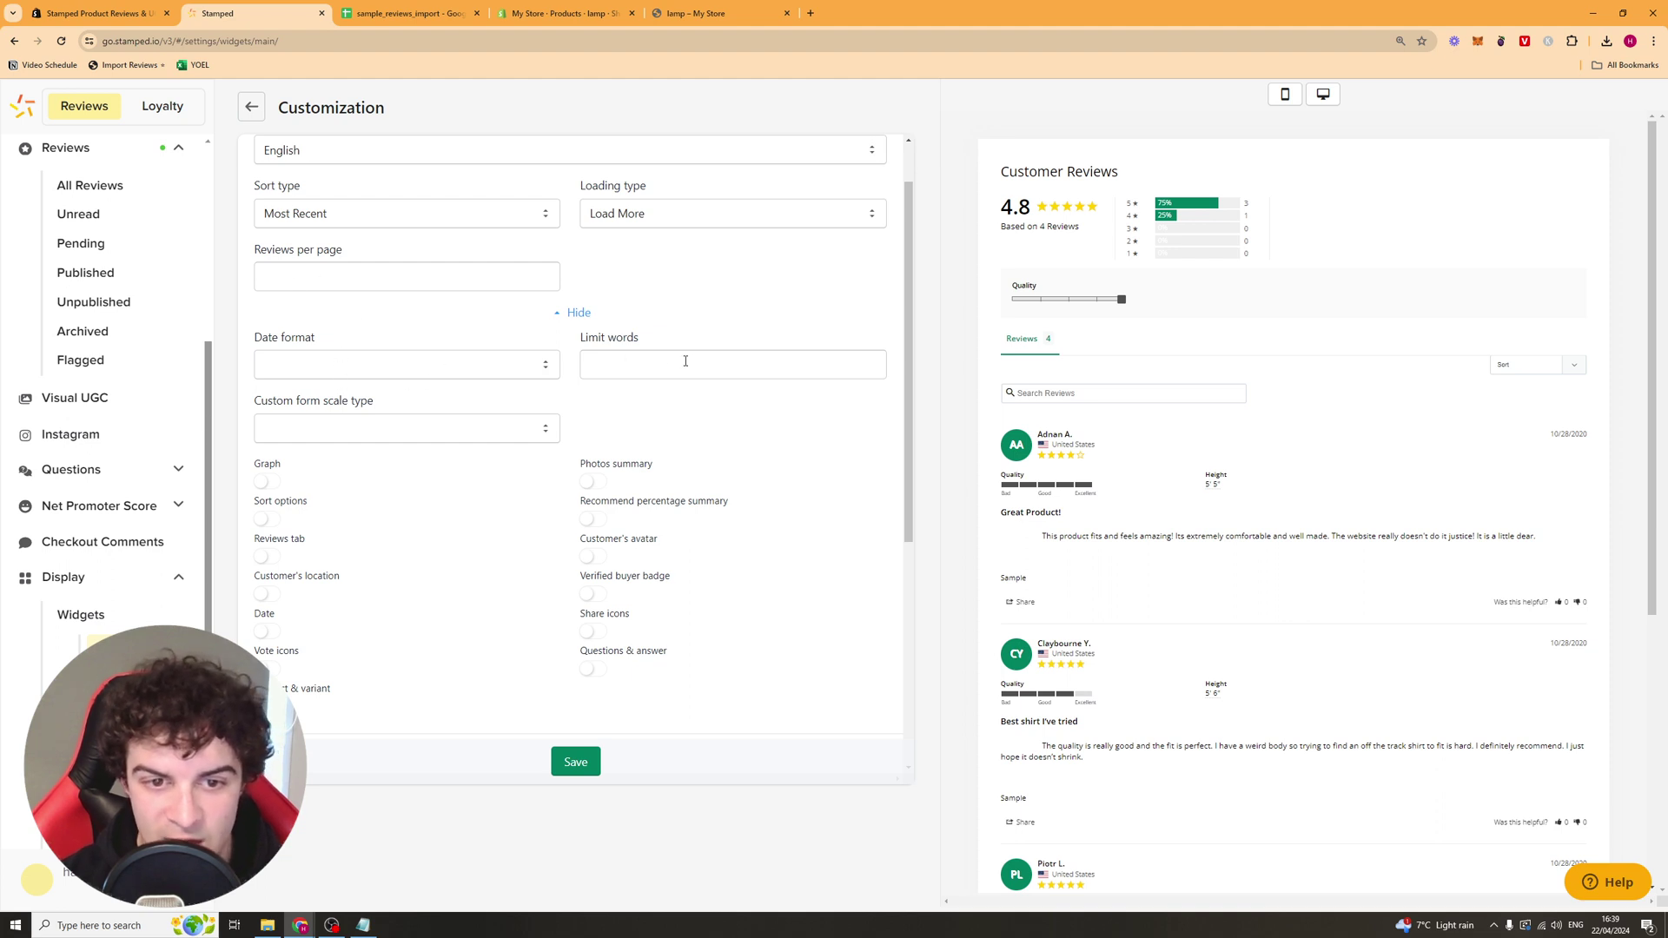
scroll(775, 413, down, 3)
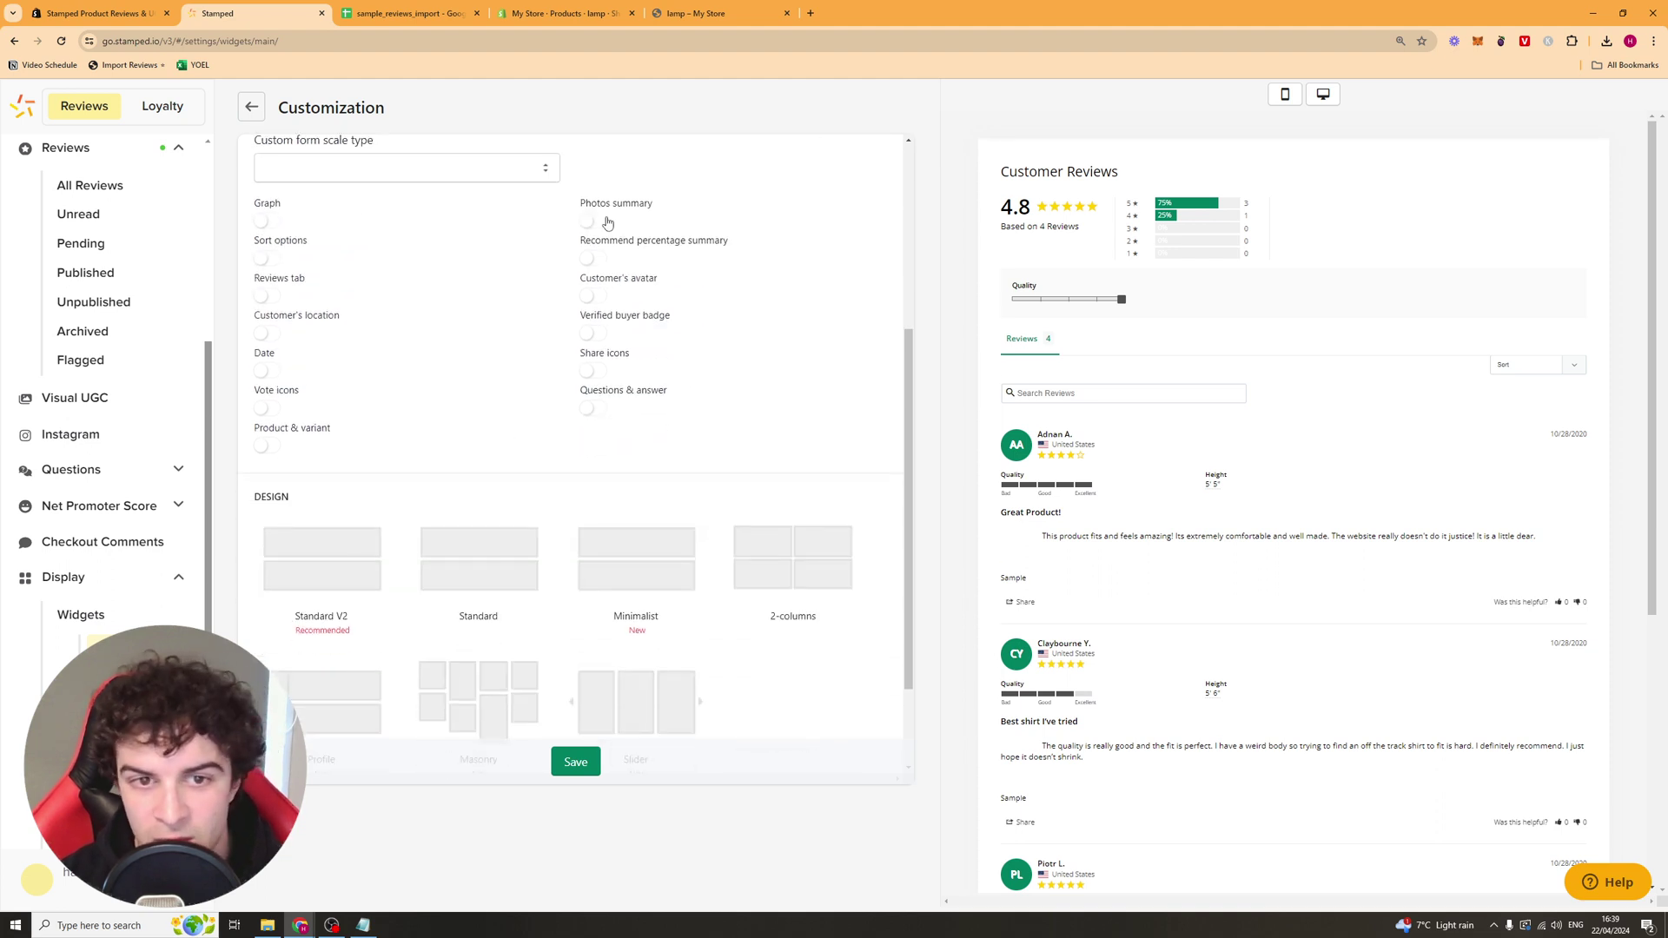
scroll(556, 348, up, 3)
scroll(539, 368, down, 4)
scroll(277, 302, up, 1)
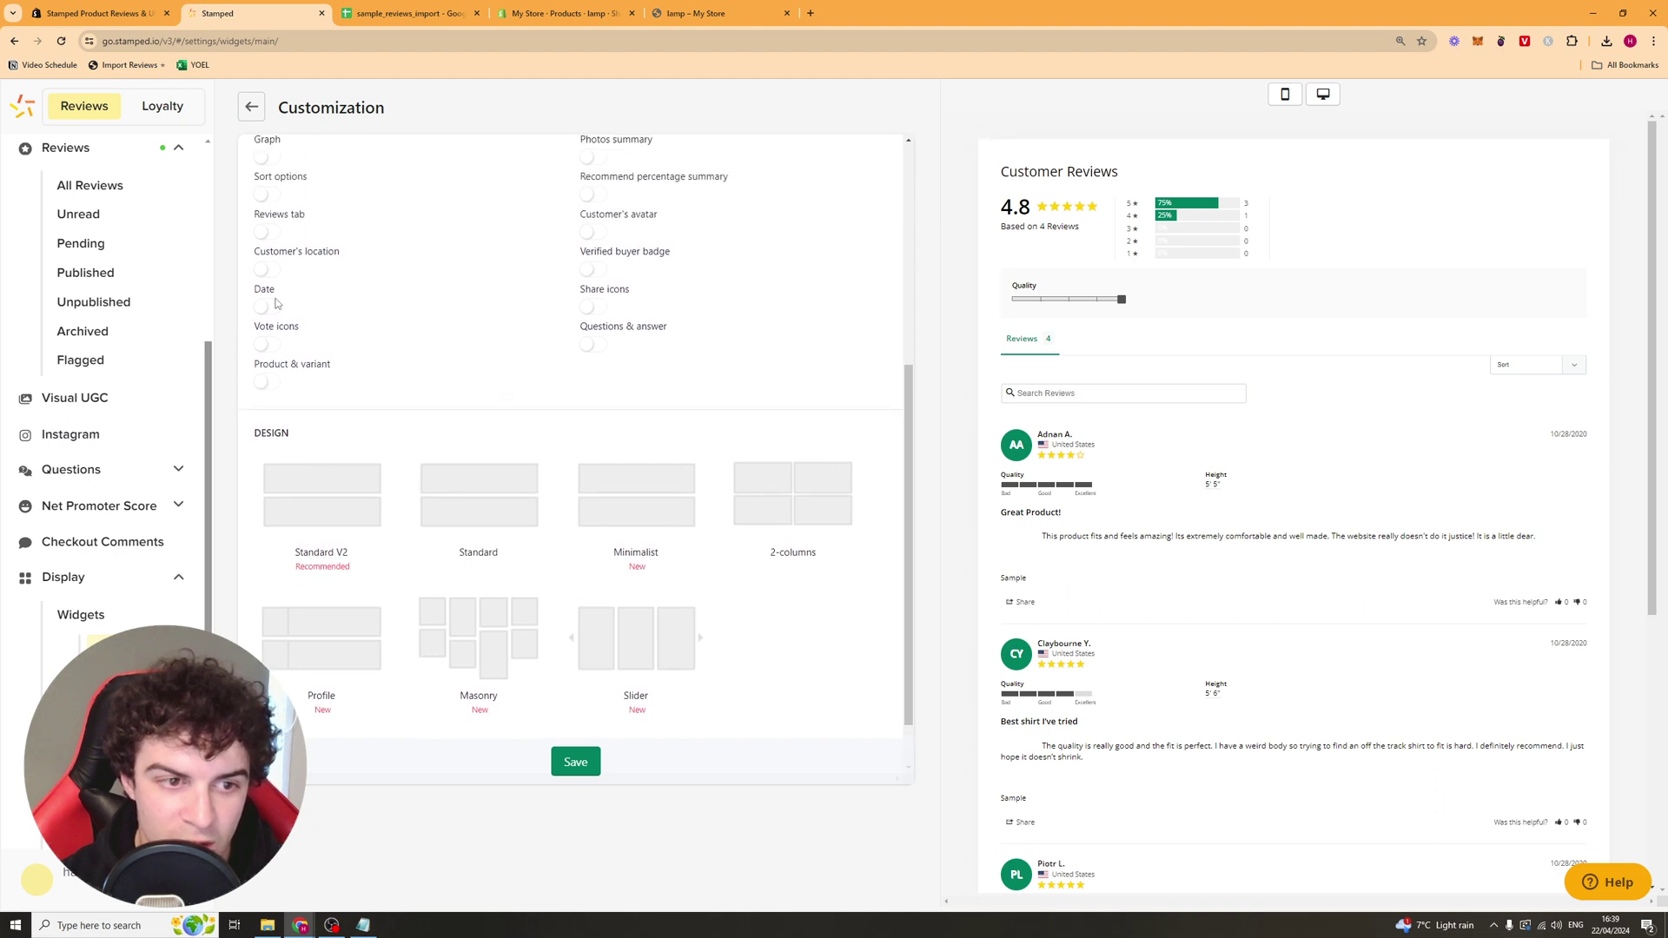
scroll(539, 226, up, 2)
click(595, 287)
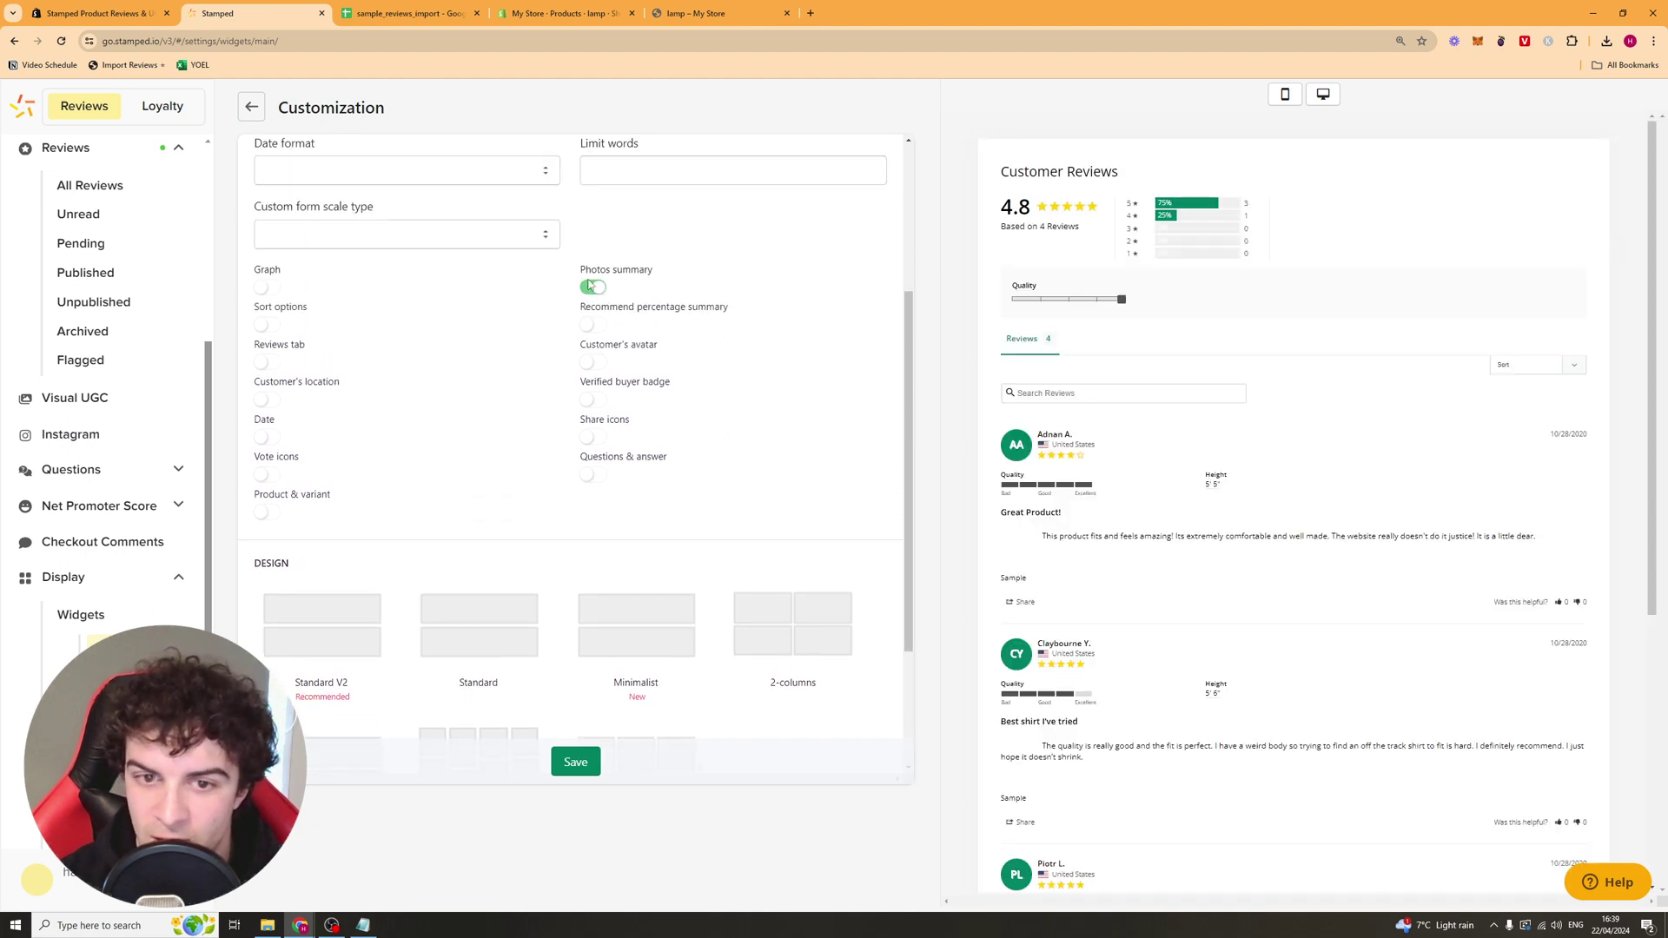
click(590, 287)
Step: Compare the Standard, Minimalist and Slider designs, then settle on Standard V2
scroll(689, 327, down, 2)
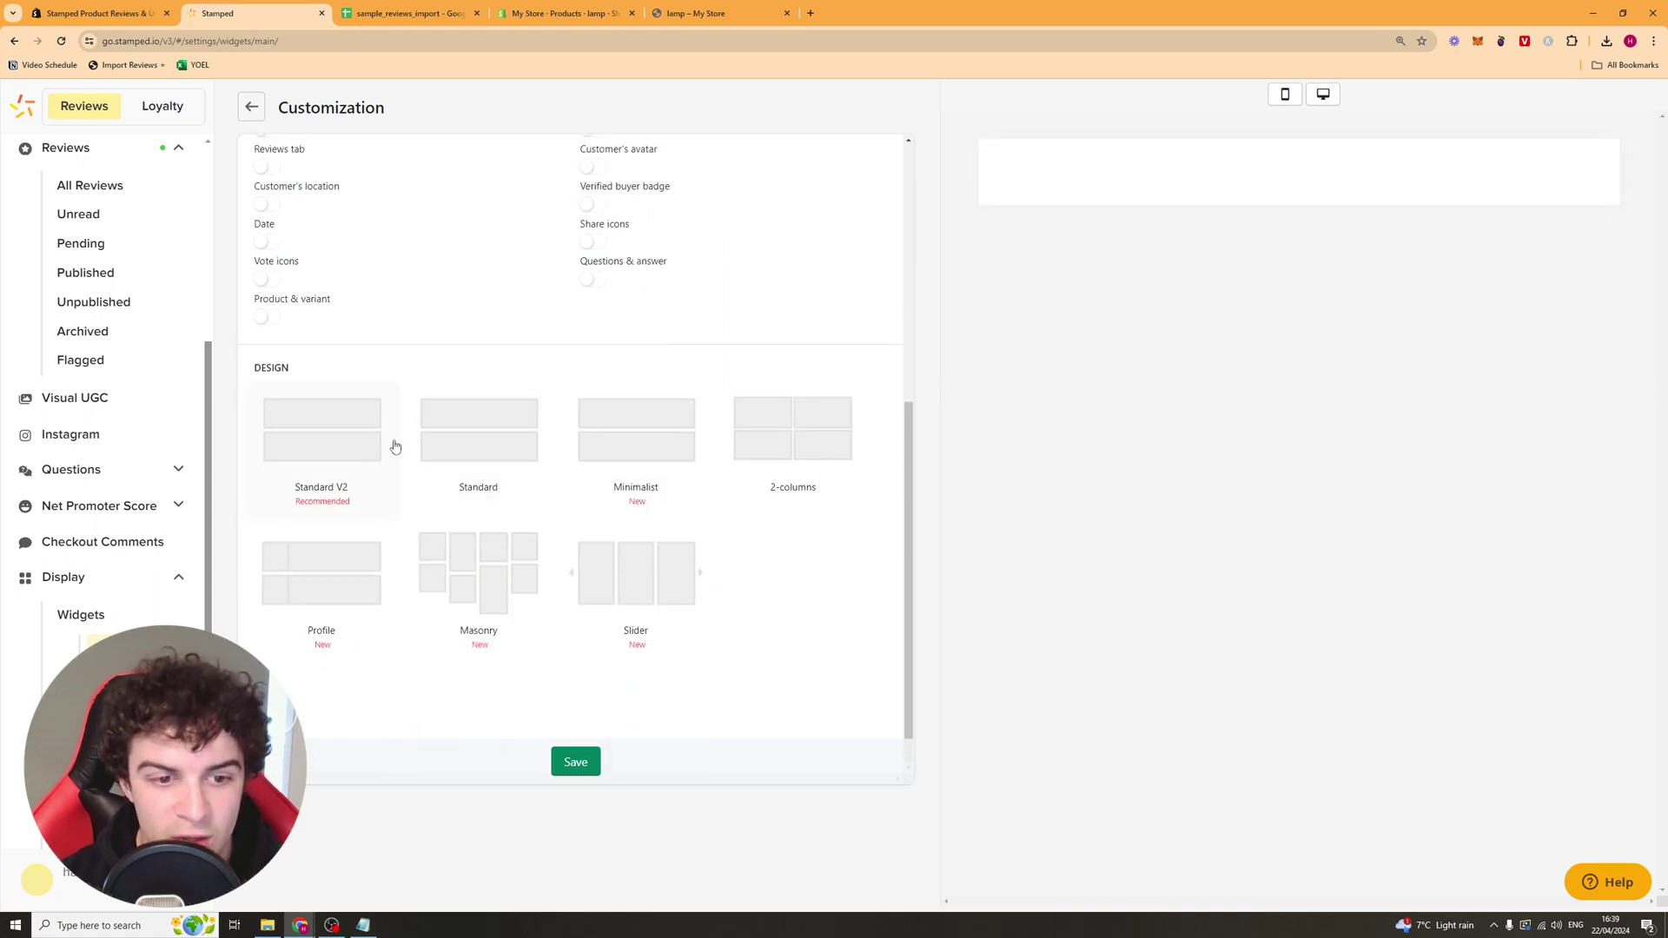
click(382, 431)
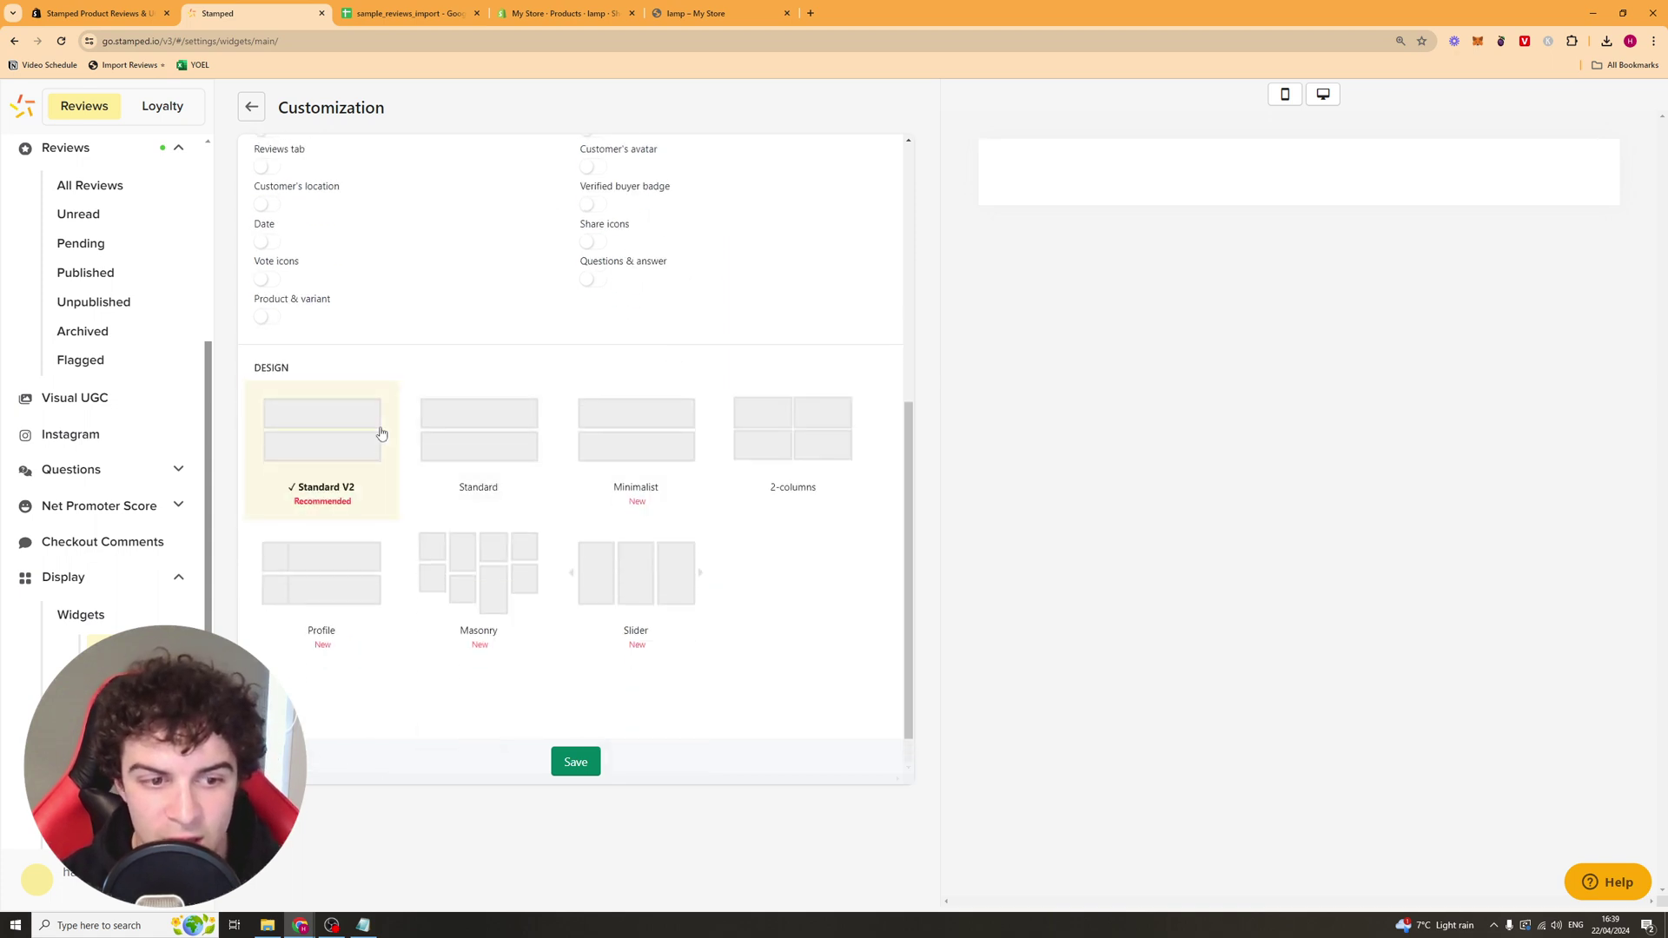
click(477, 437)
click(683, 459)
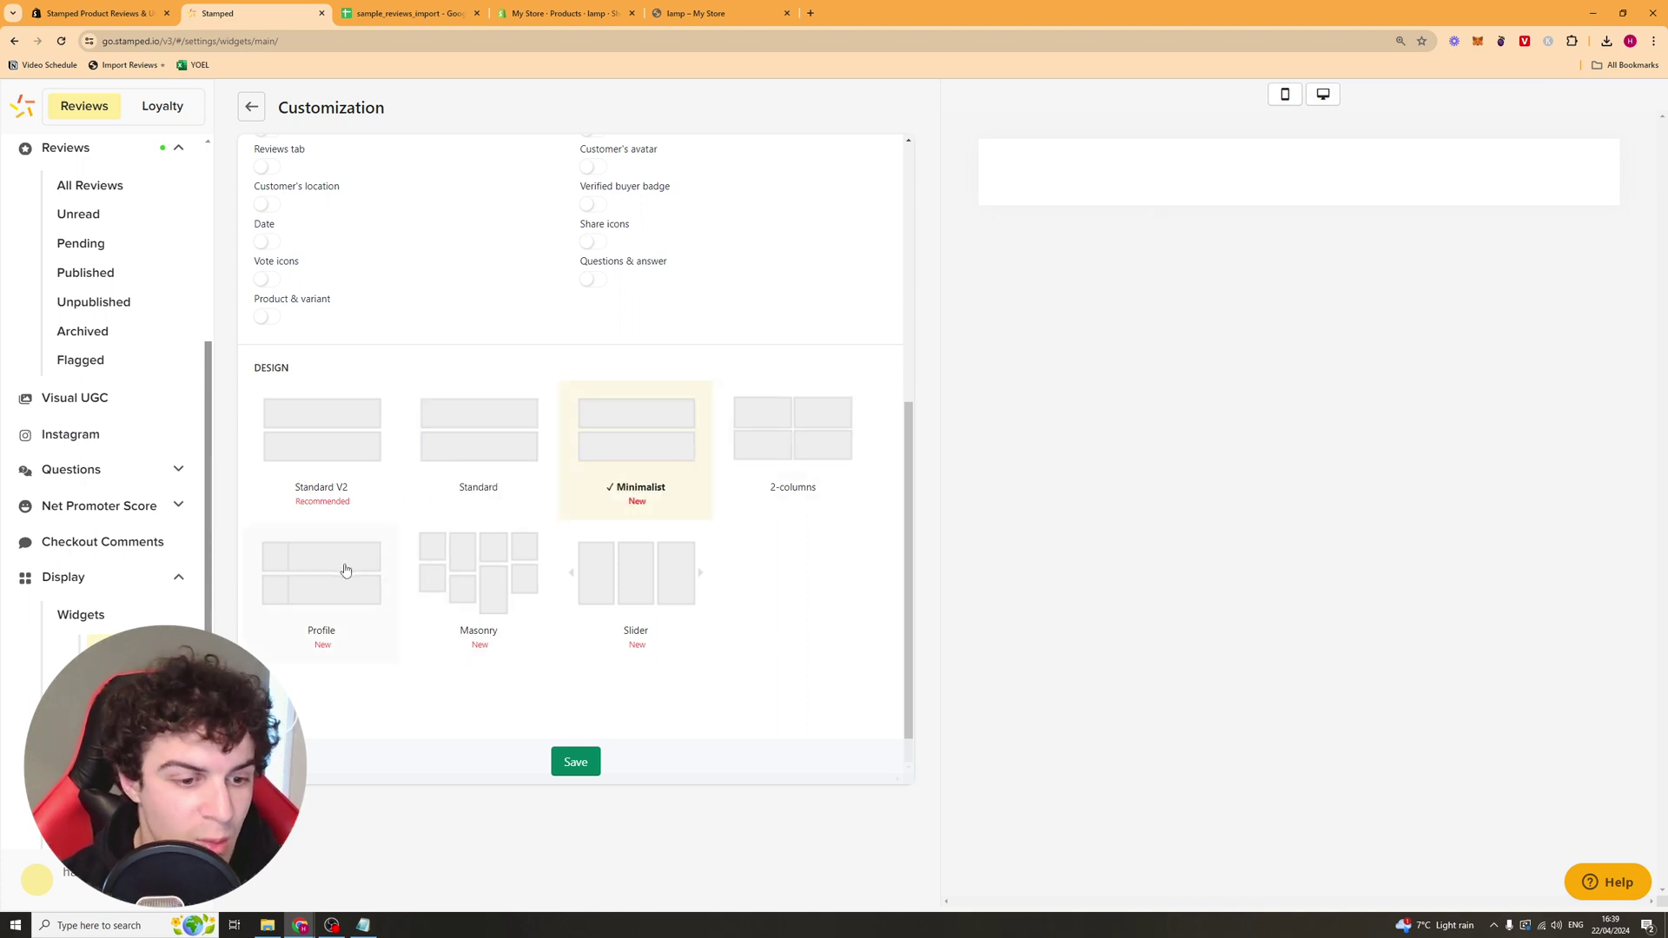
click(607, 569)
click(326, 454)
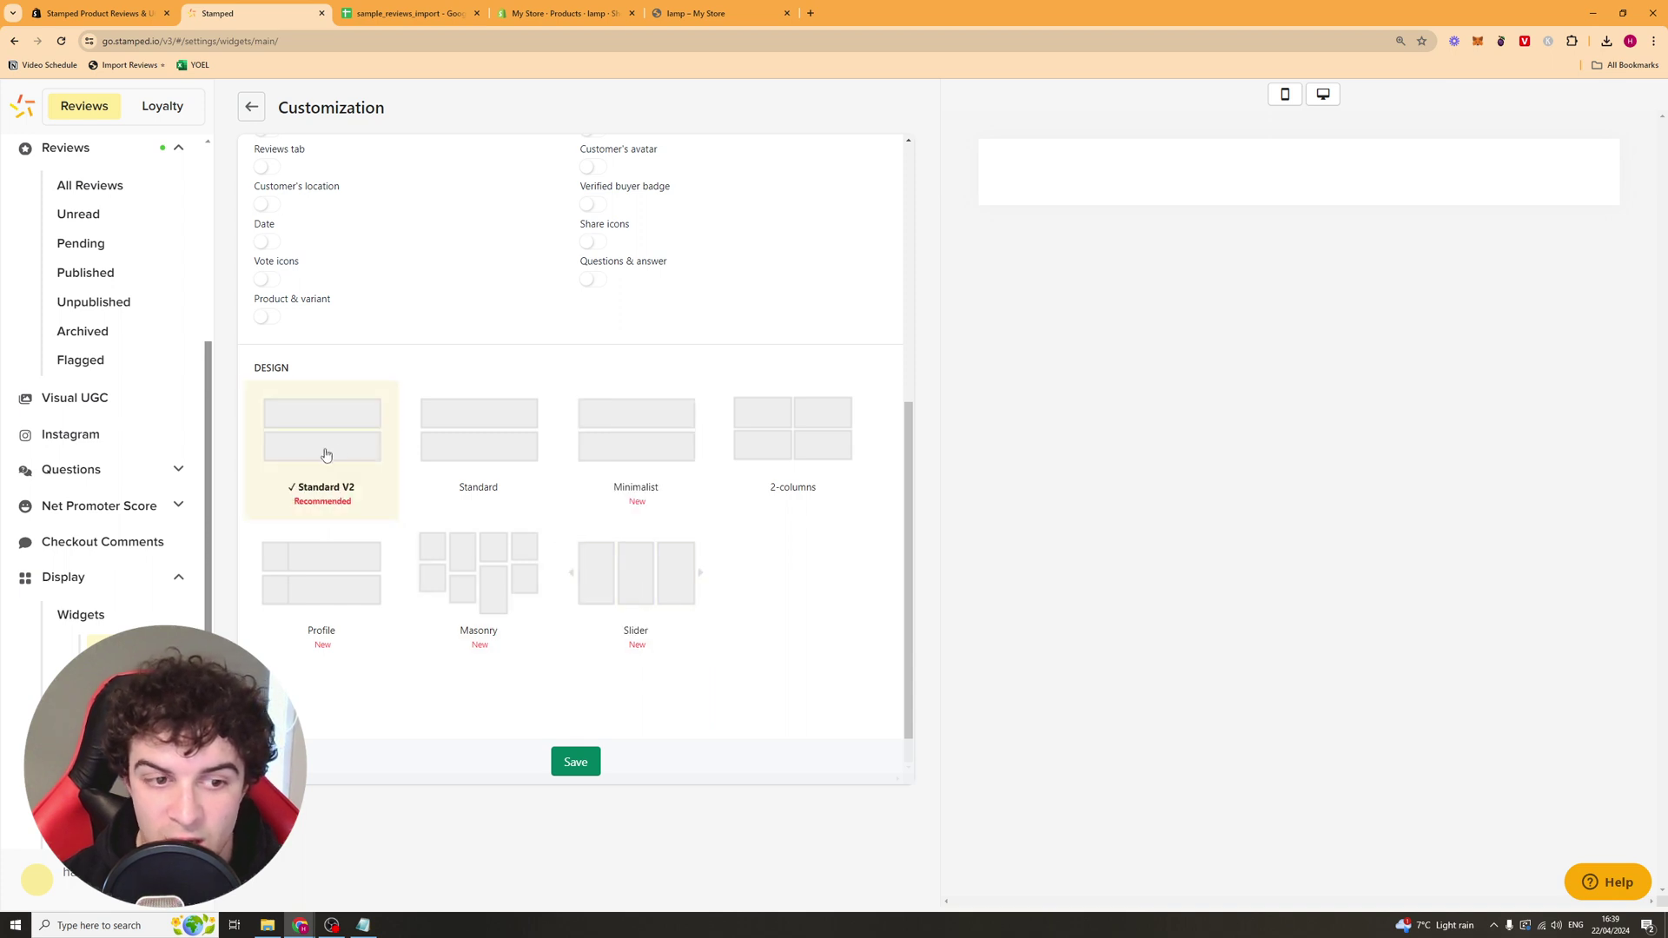
click(1322, 94)
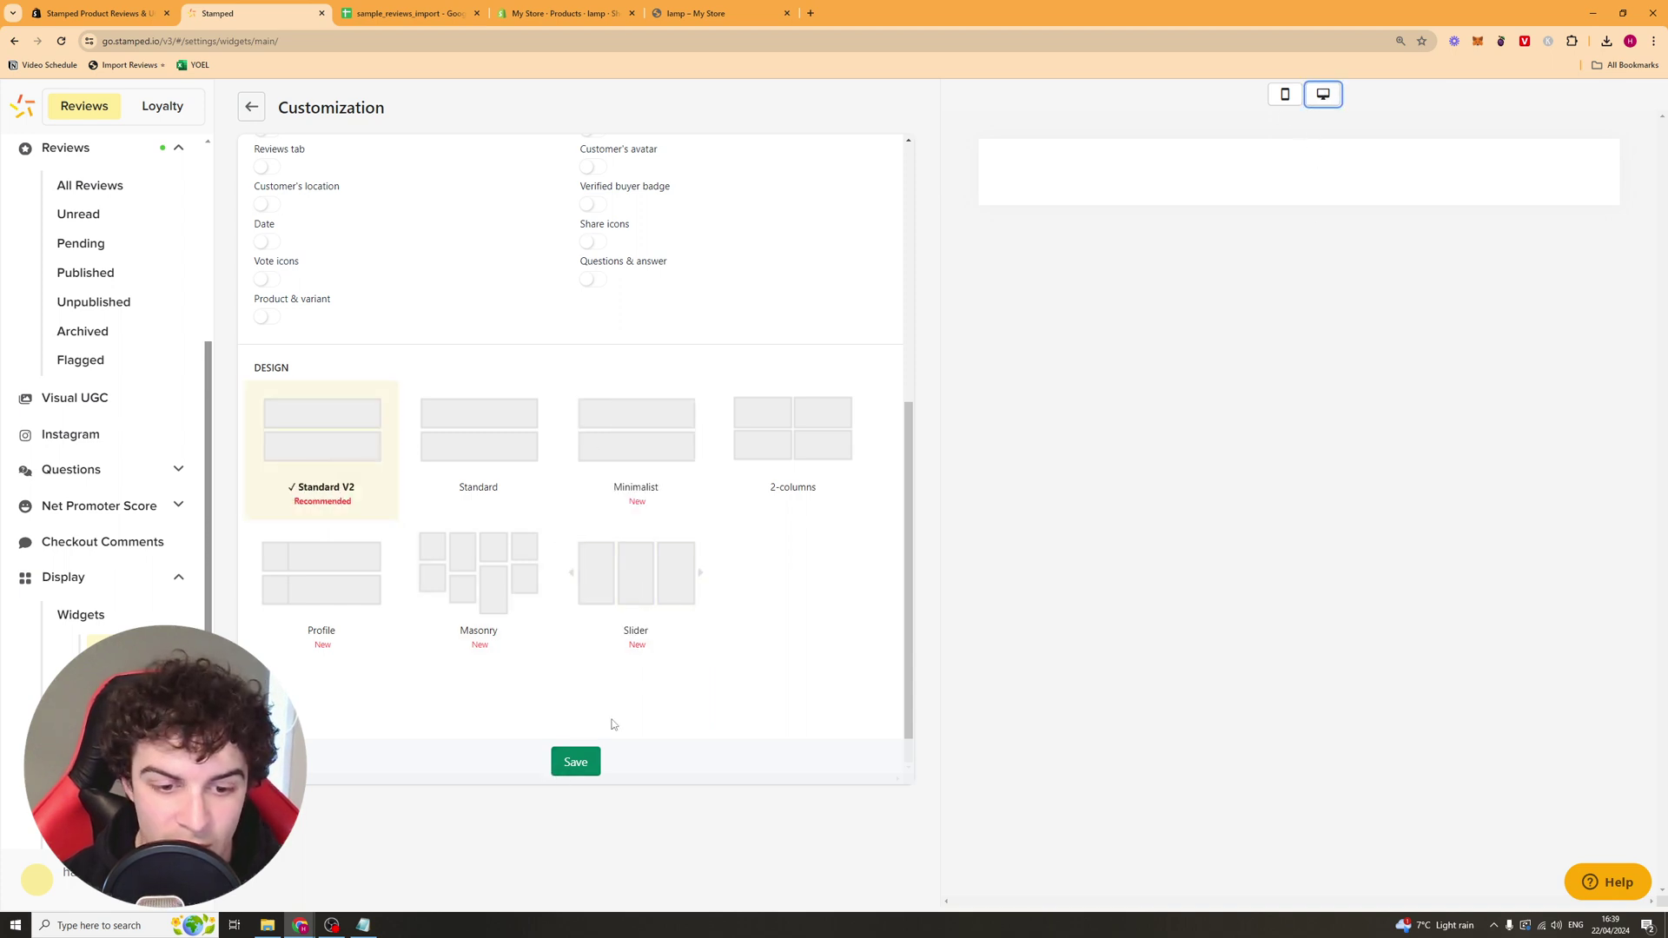
Step: Save the Main Widget customization and check the Carousel widget's themes, keeping Vintage Theme
click(582, 758)
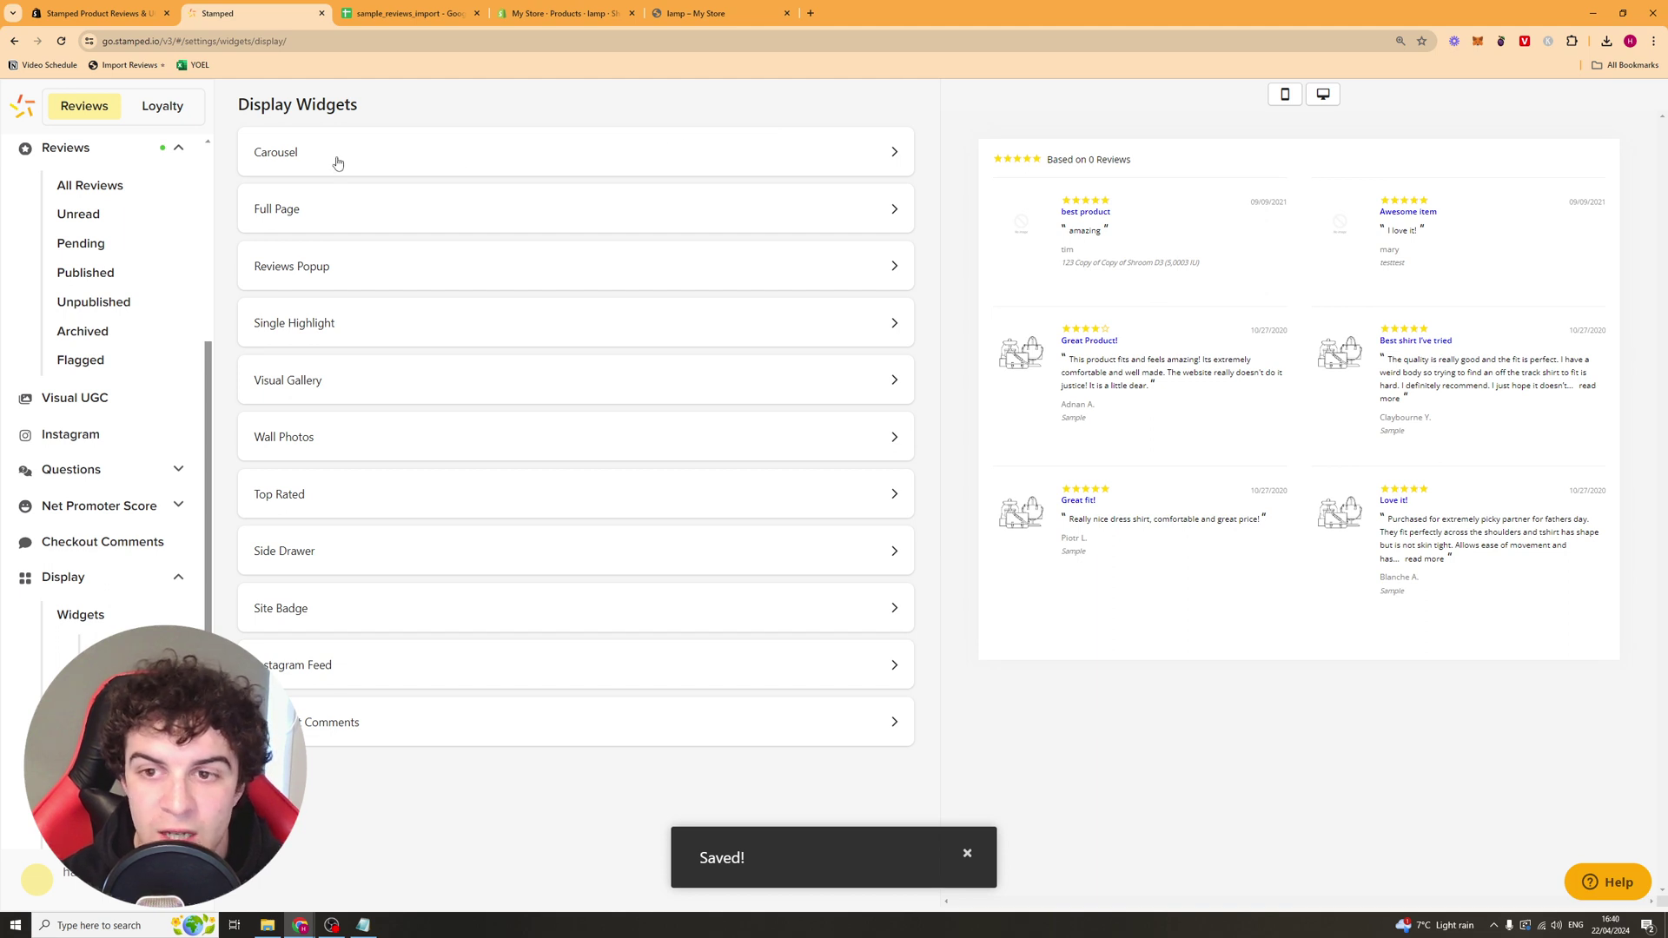
click(337, 162)
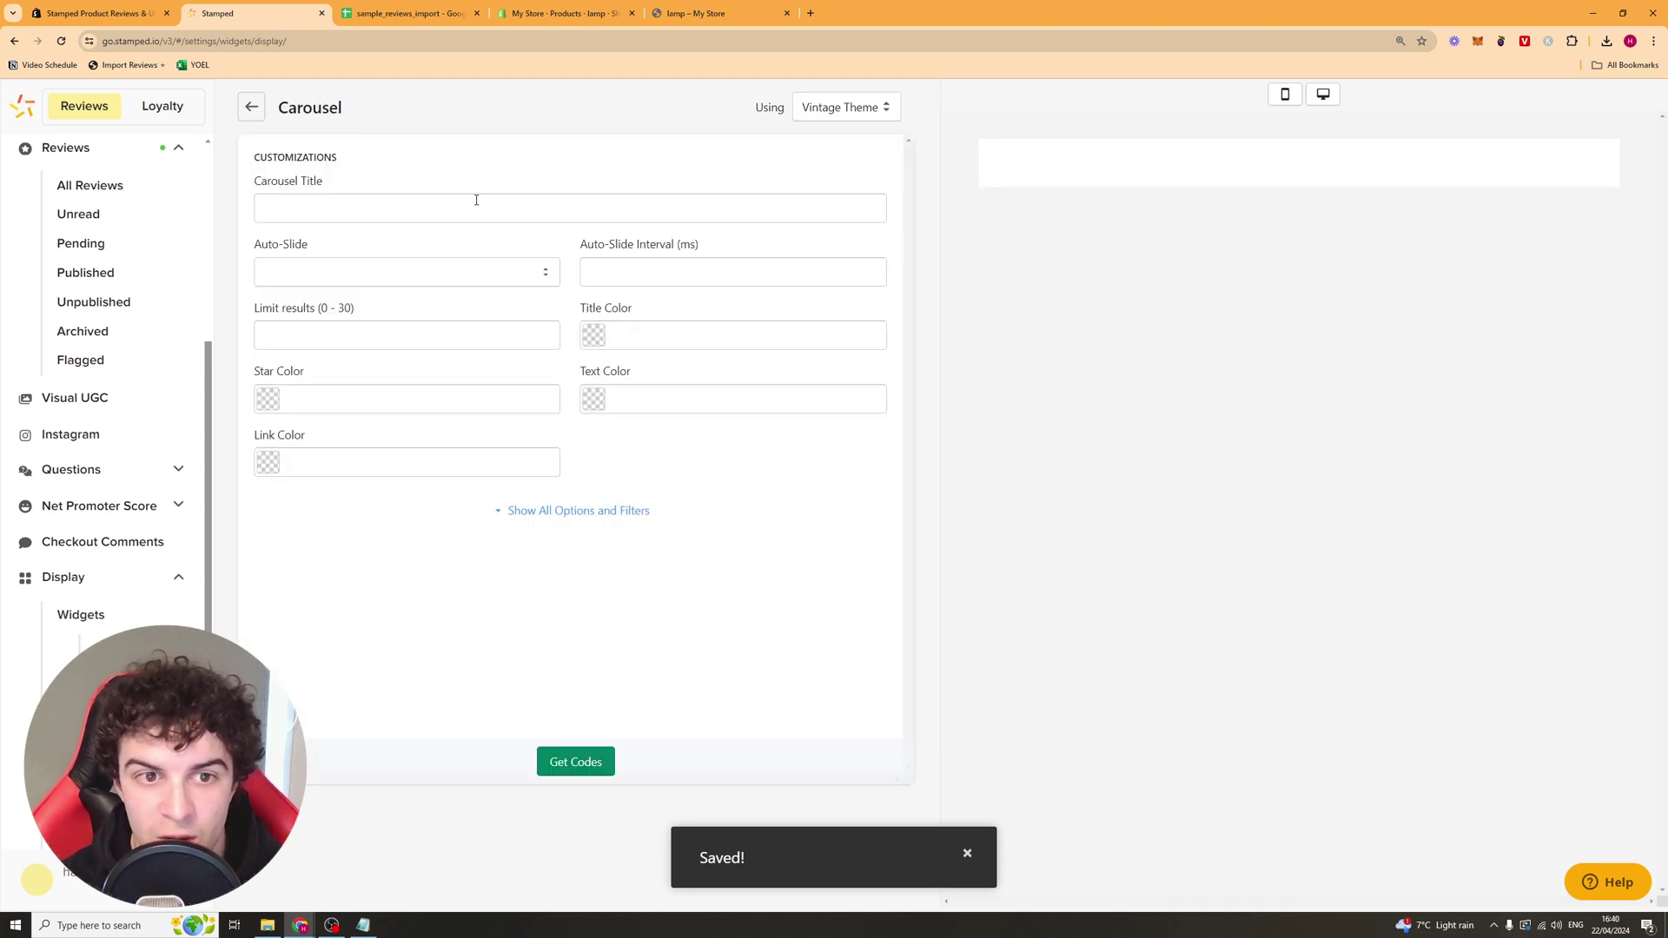
click(838, 107)
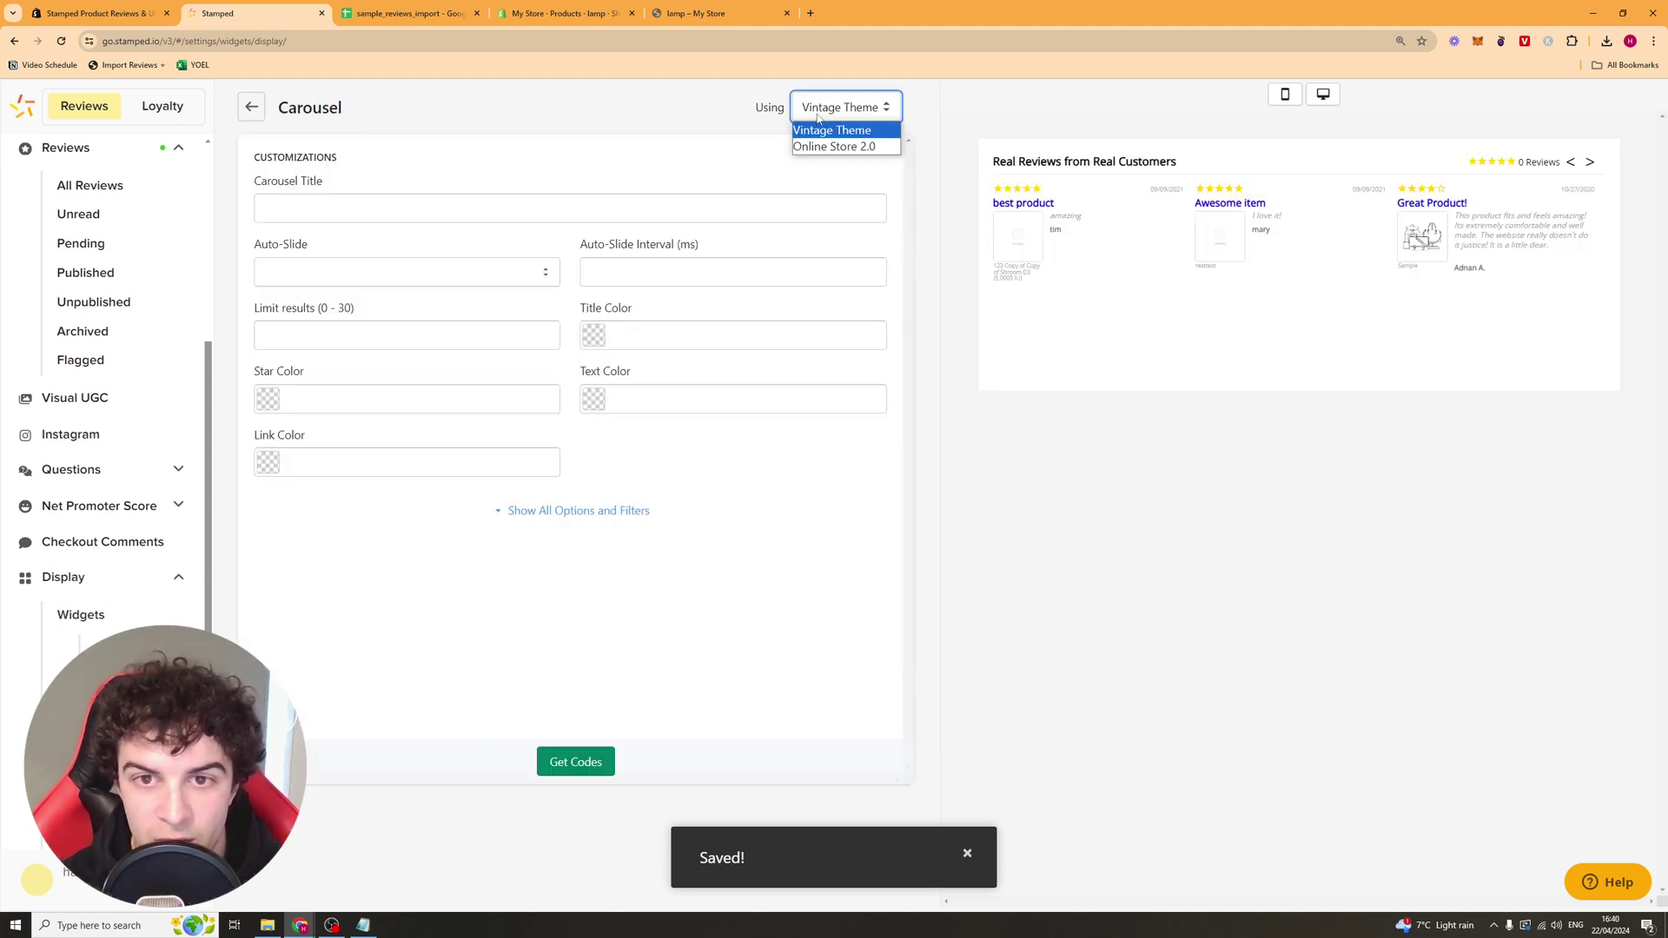
click(766, 225)
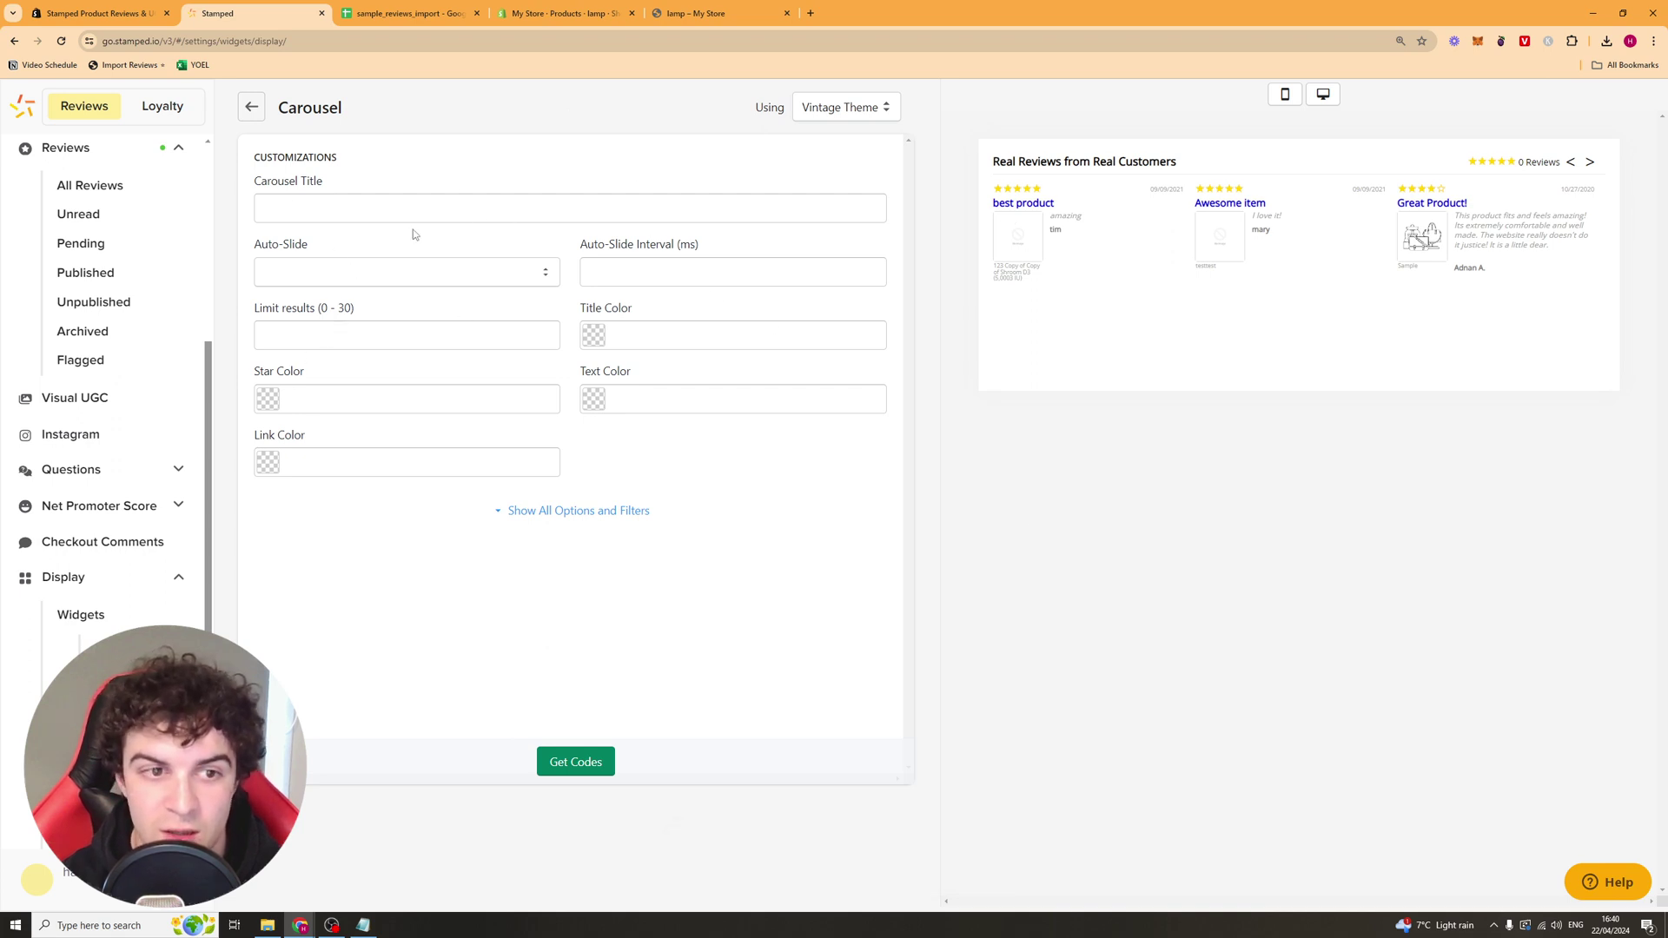
click(251, 106)
Step: Look over the Full Page, Reviews Popup and Checkout Comments widget settings
click(339, 217)
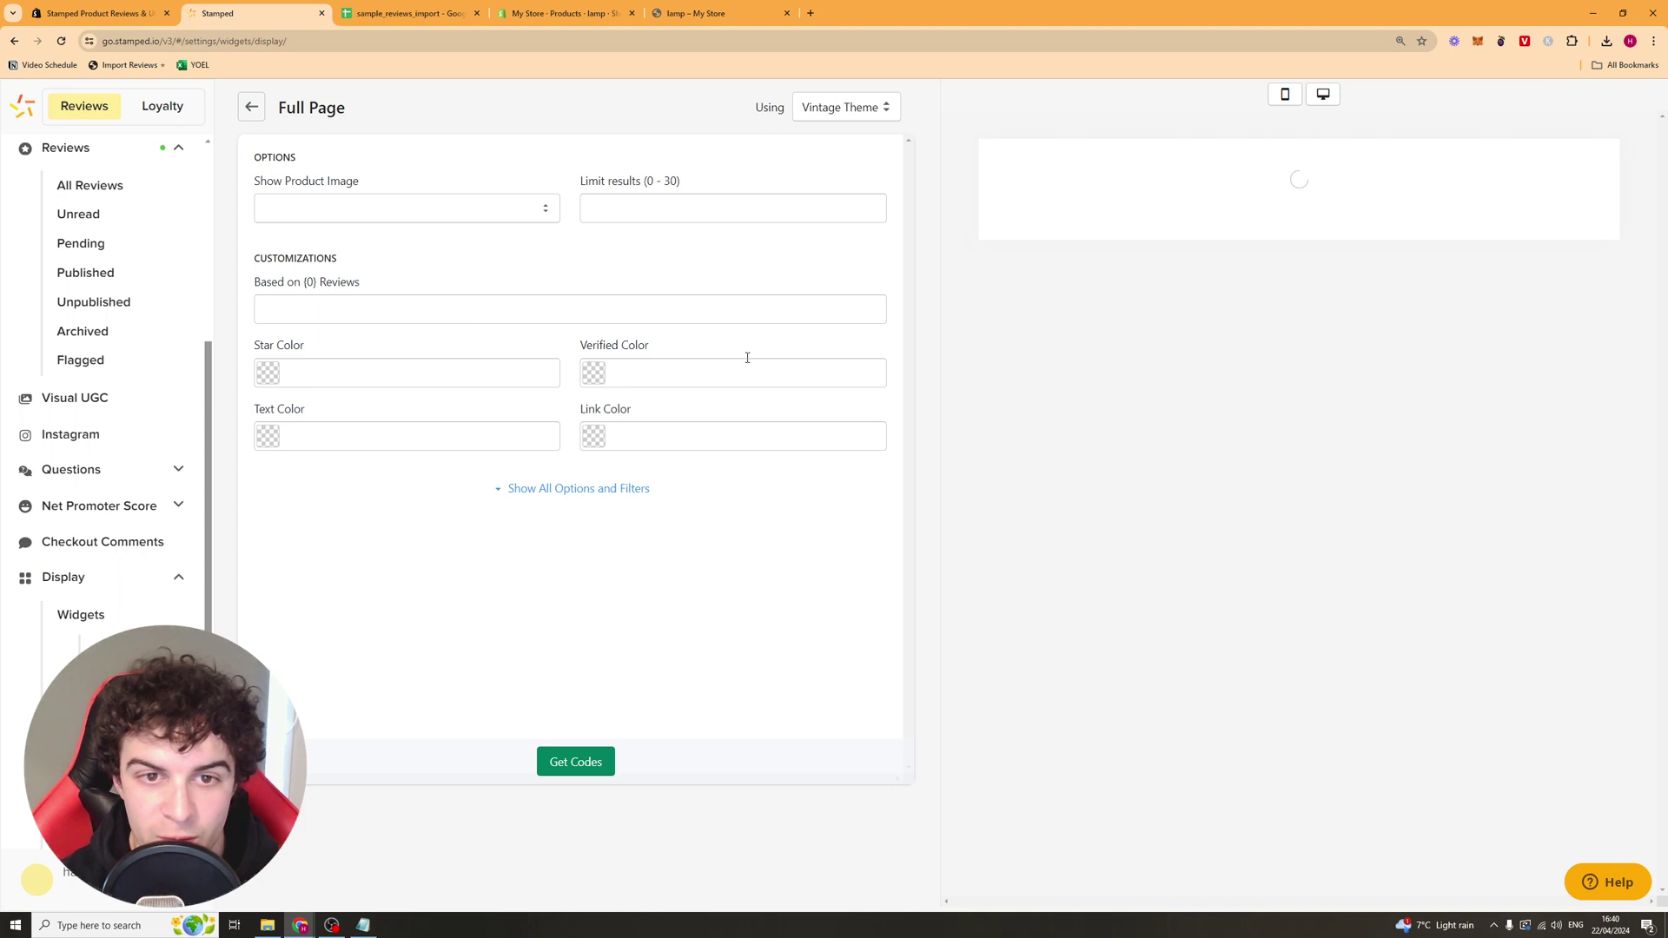
click(251, 106)
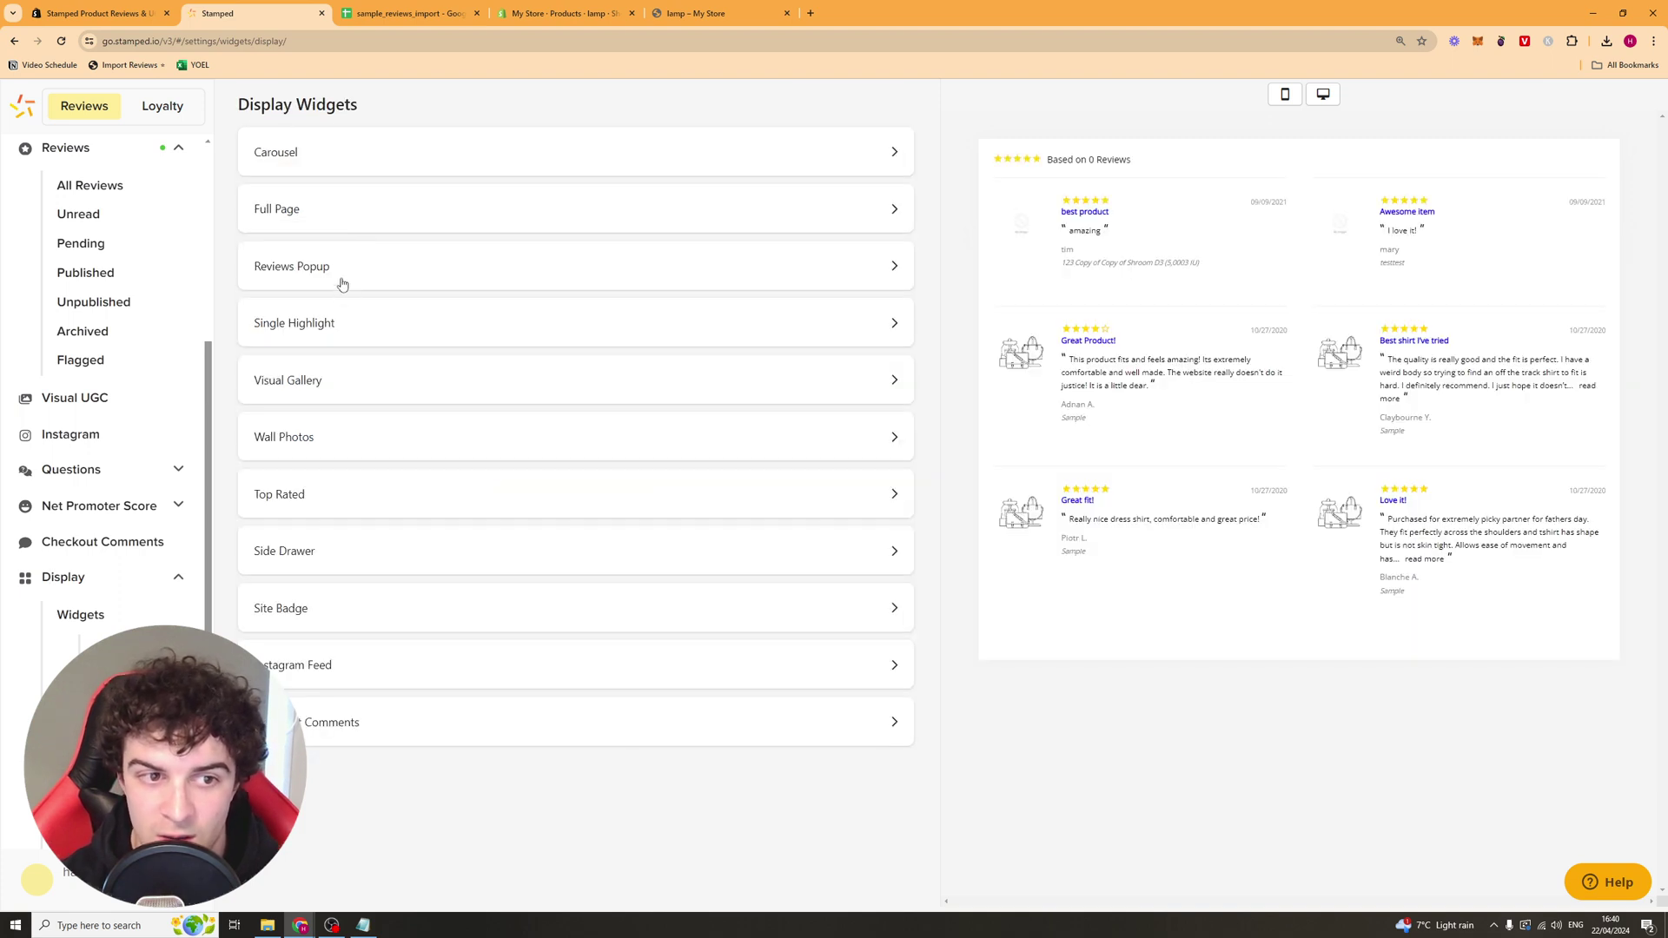
click(340, 271)
click(251, 106)
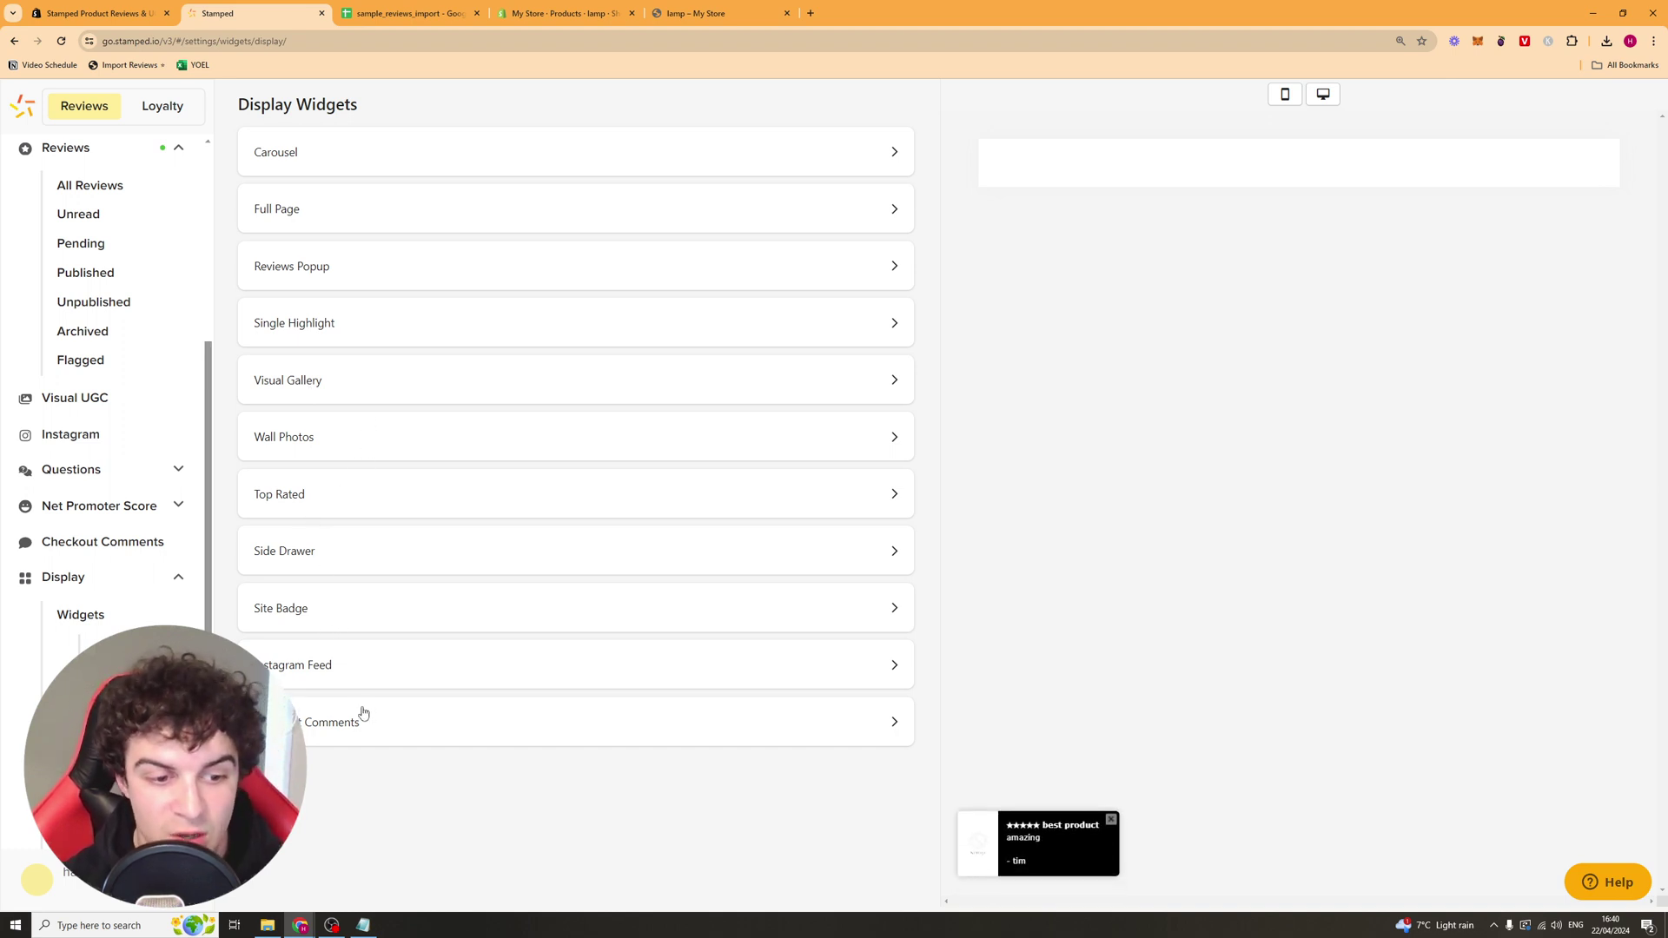
click(674, 728)
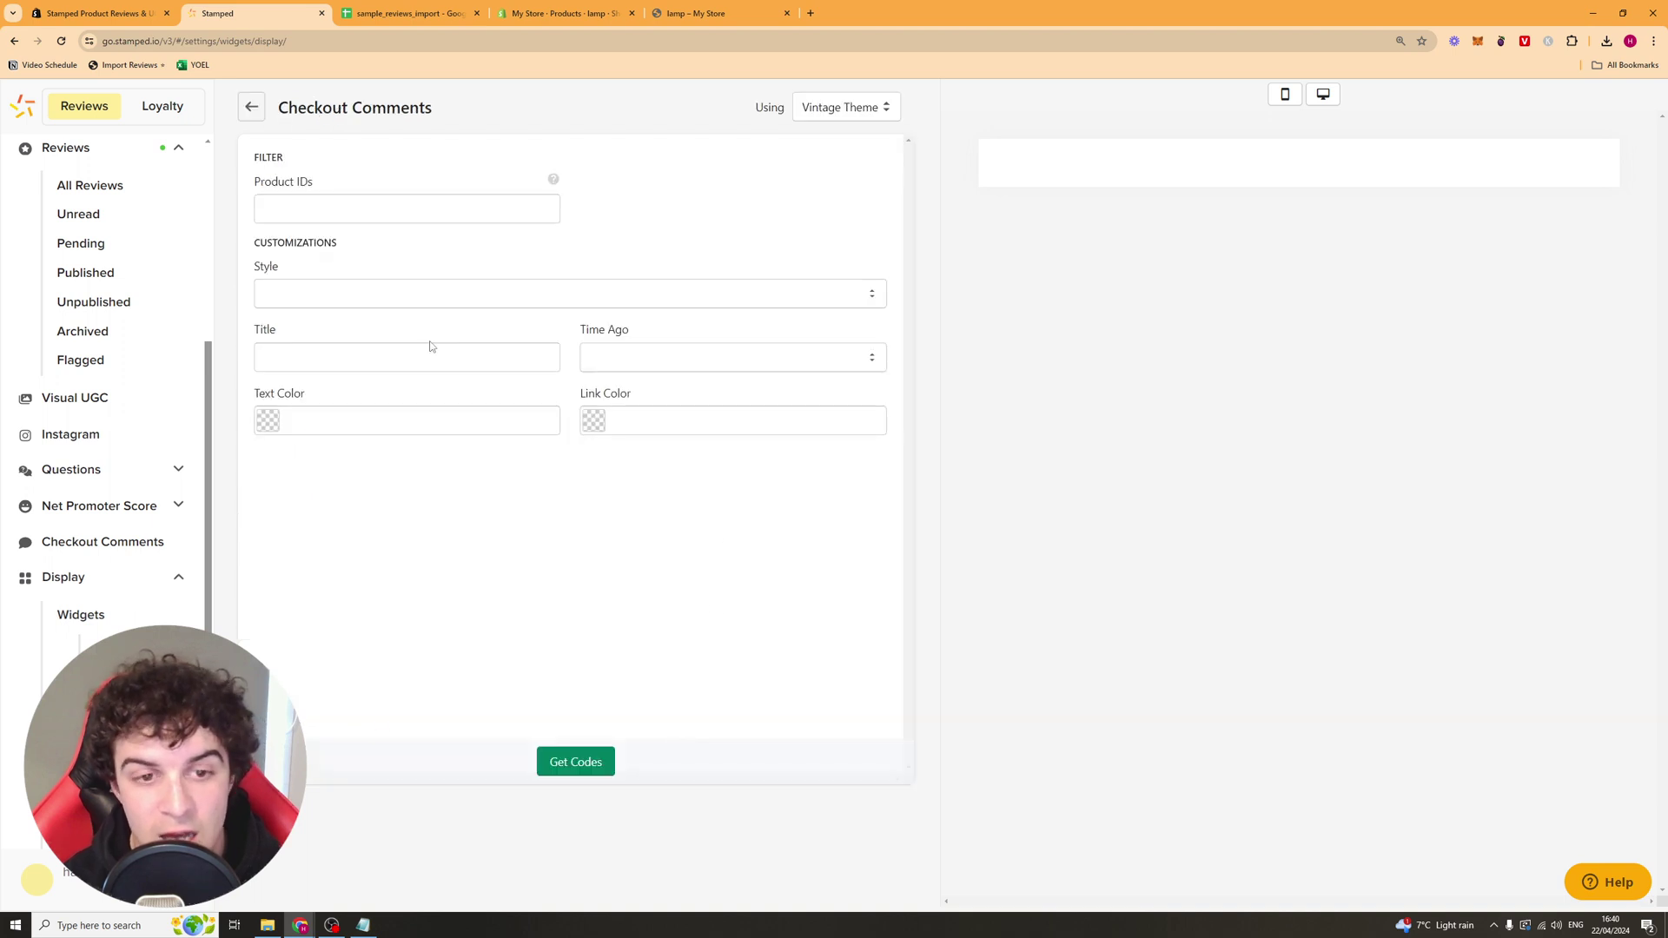
click(252, 111)
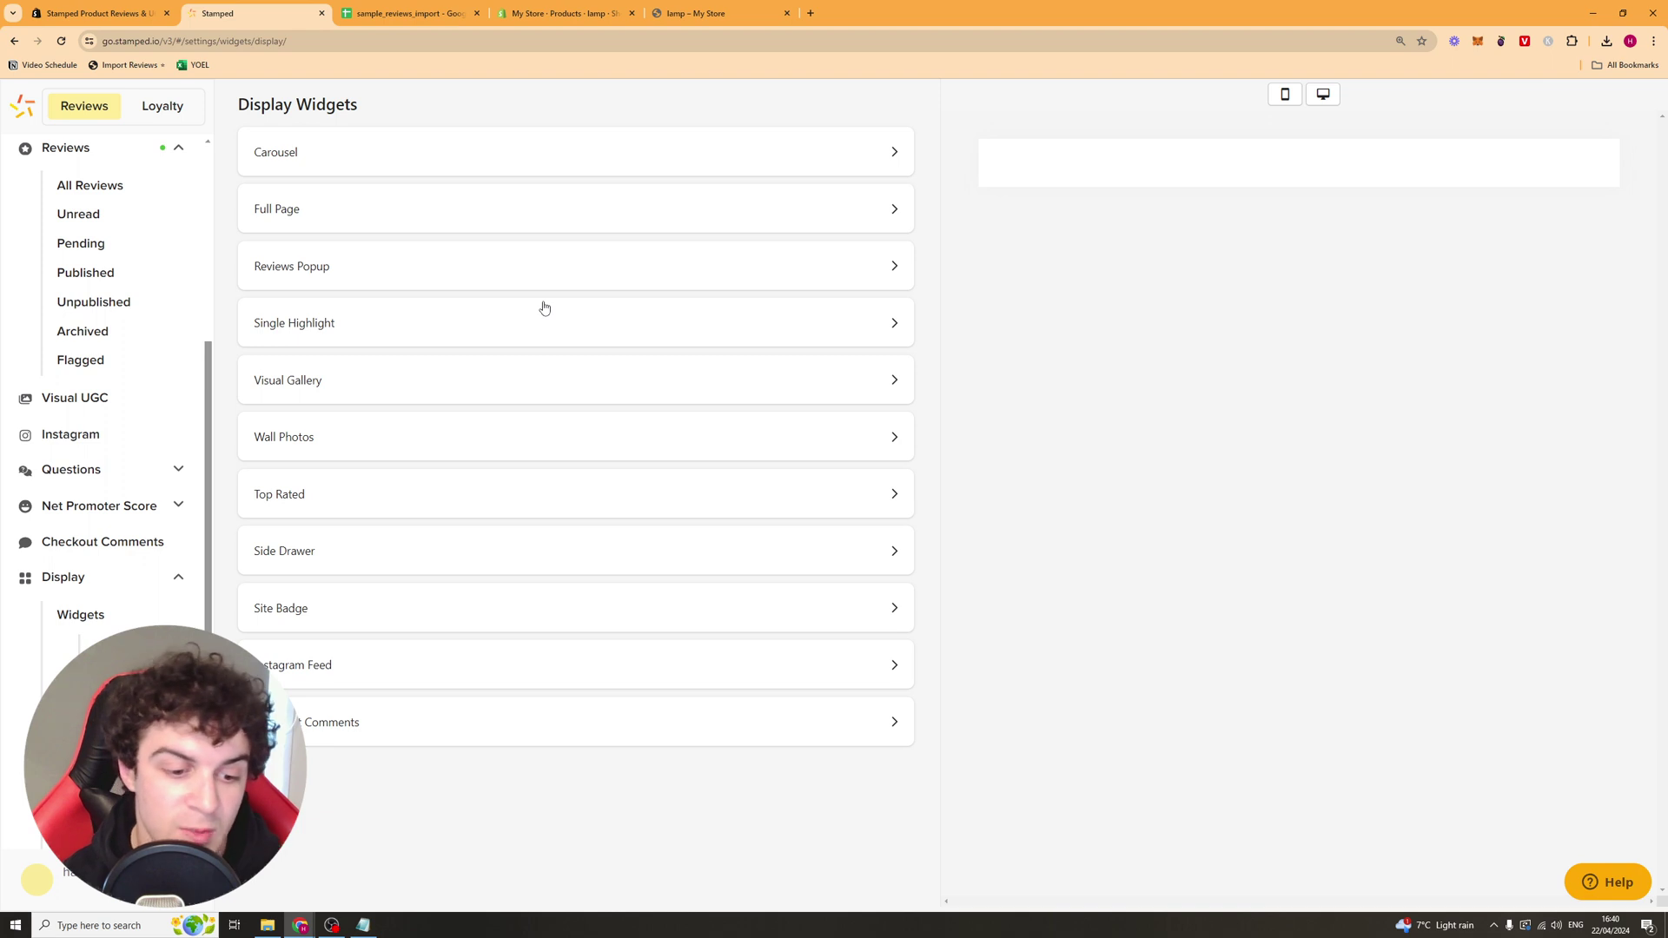
Step: Look over the Badge Single and Product Rating image widget settings
click(524, 376)
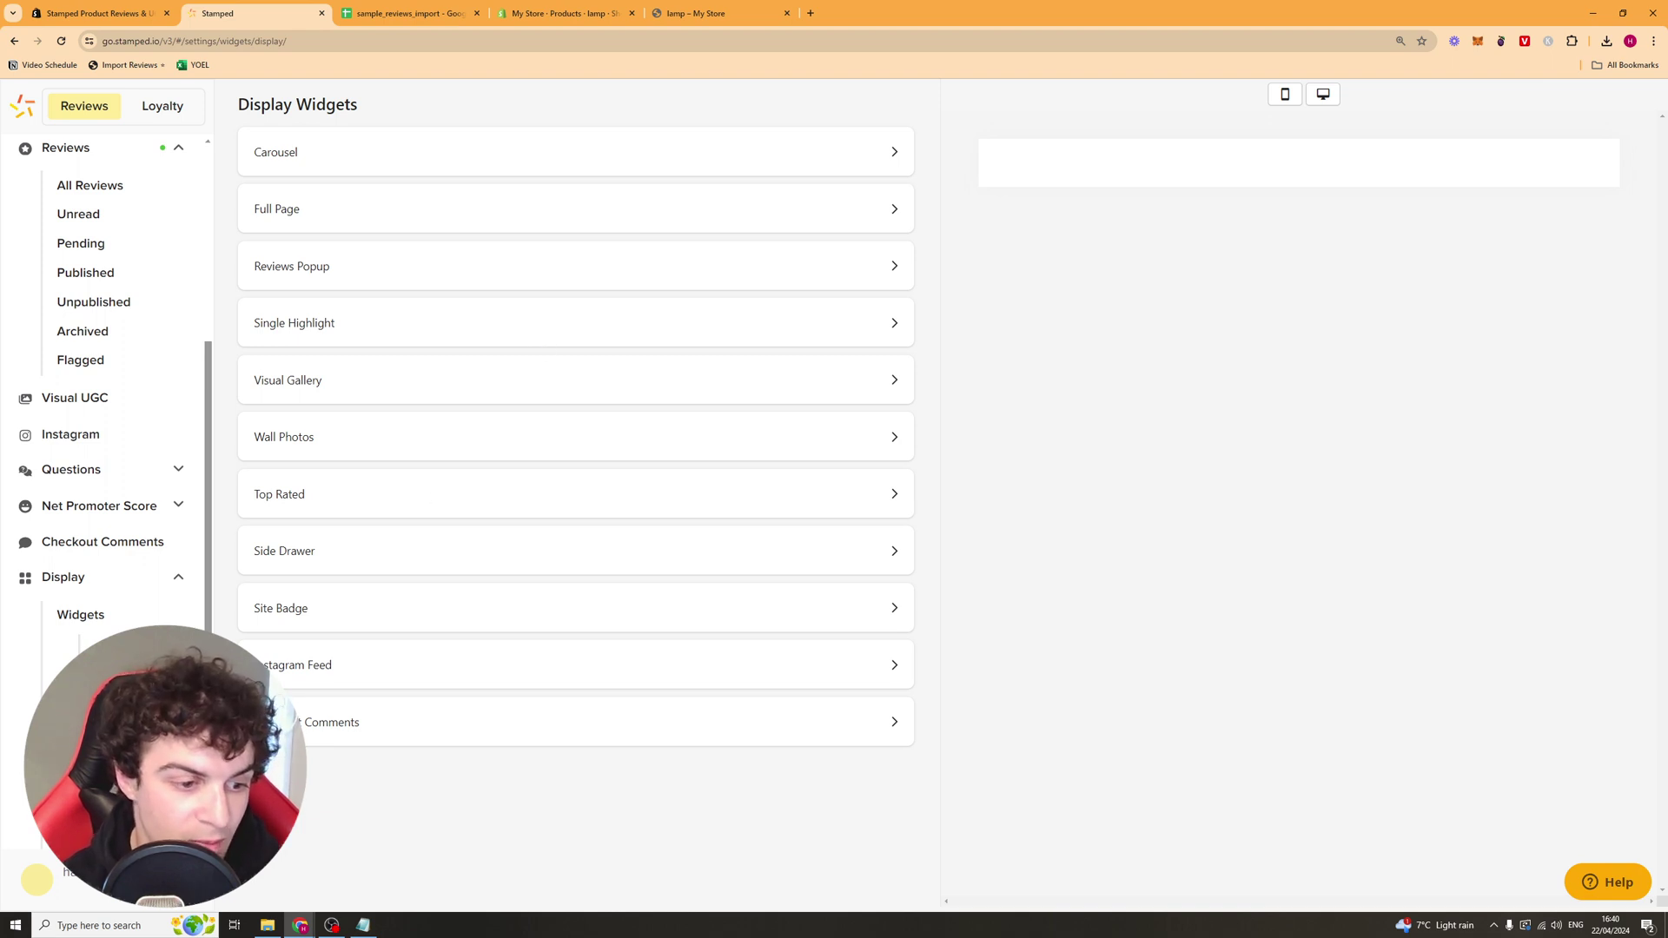
click(417, 167)
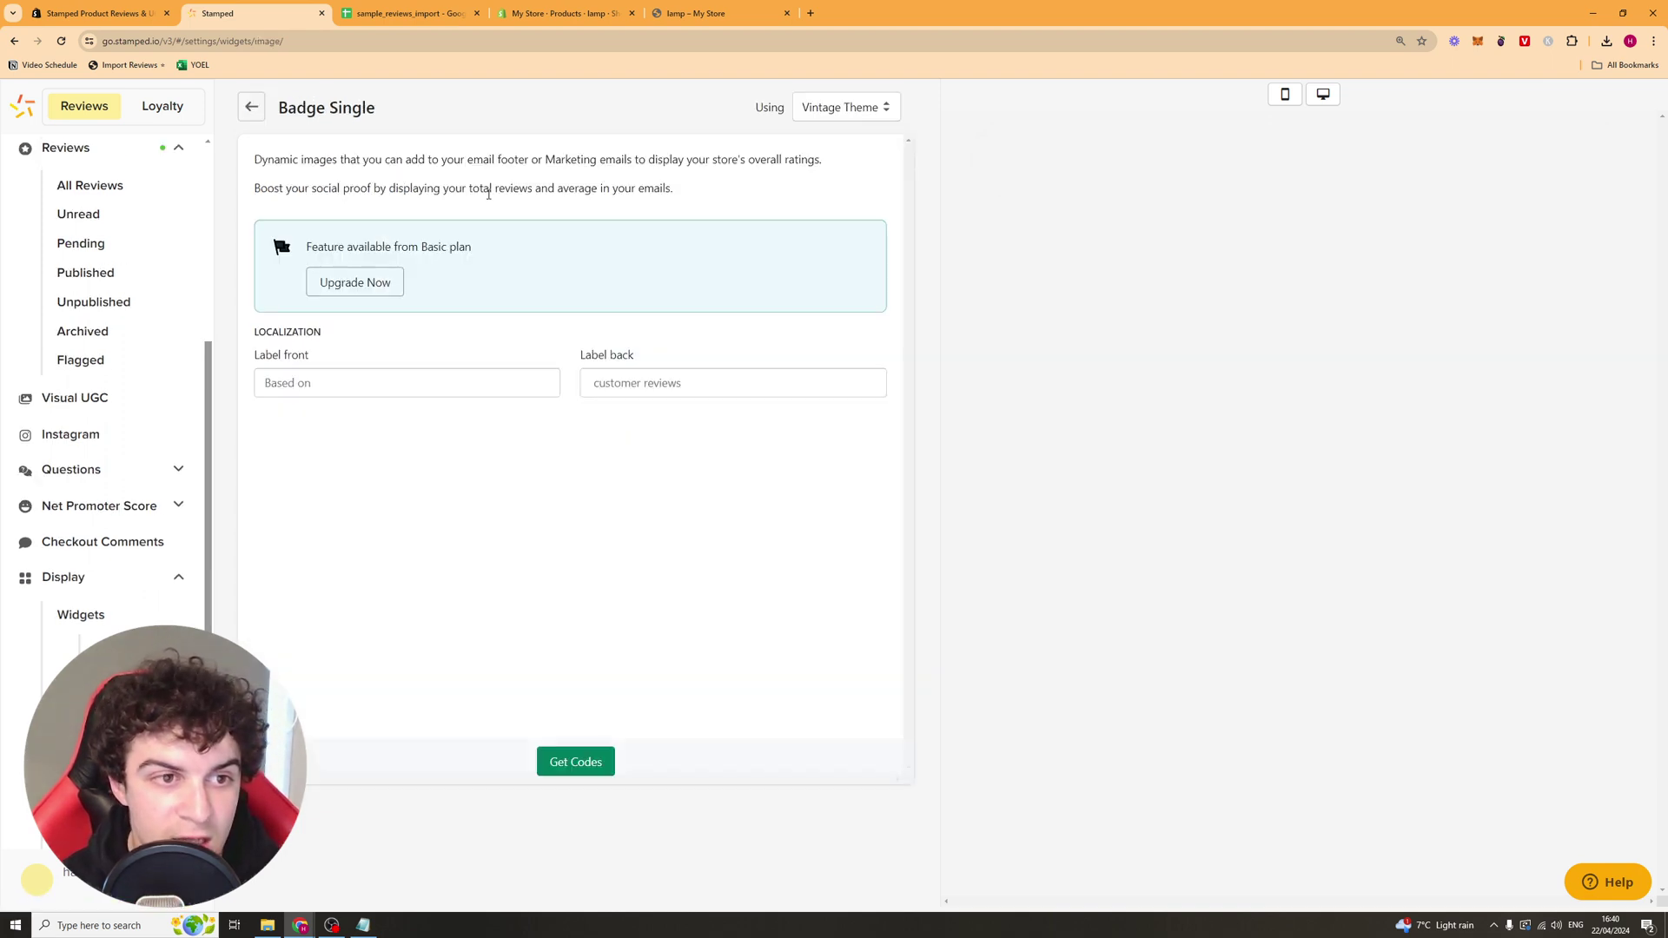
click(264, 117)
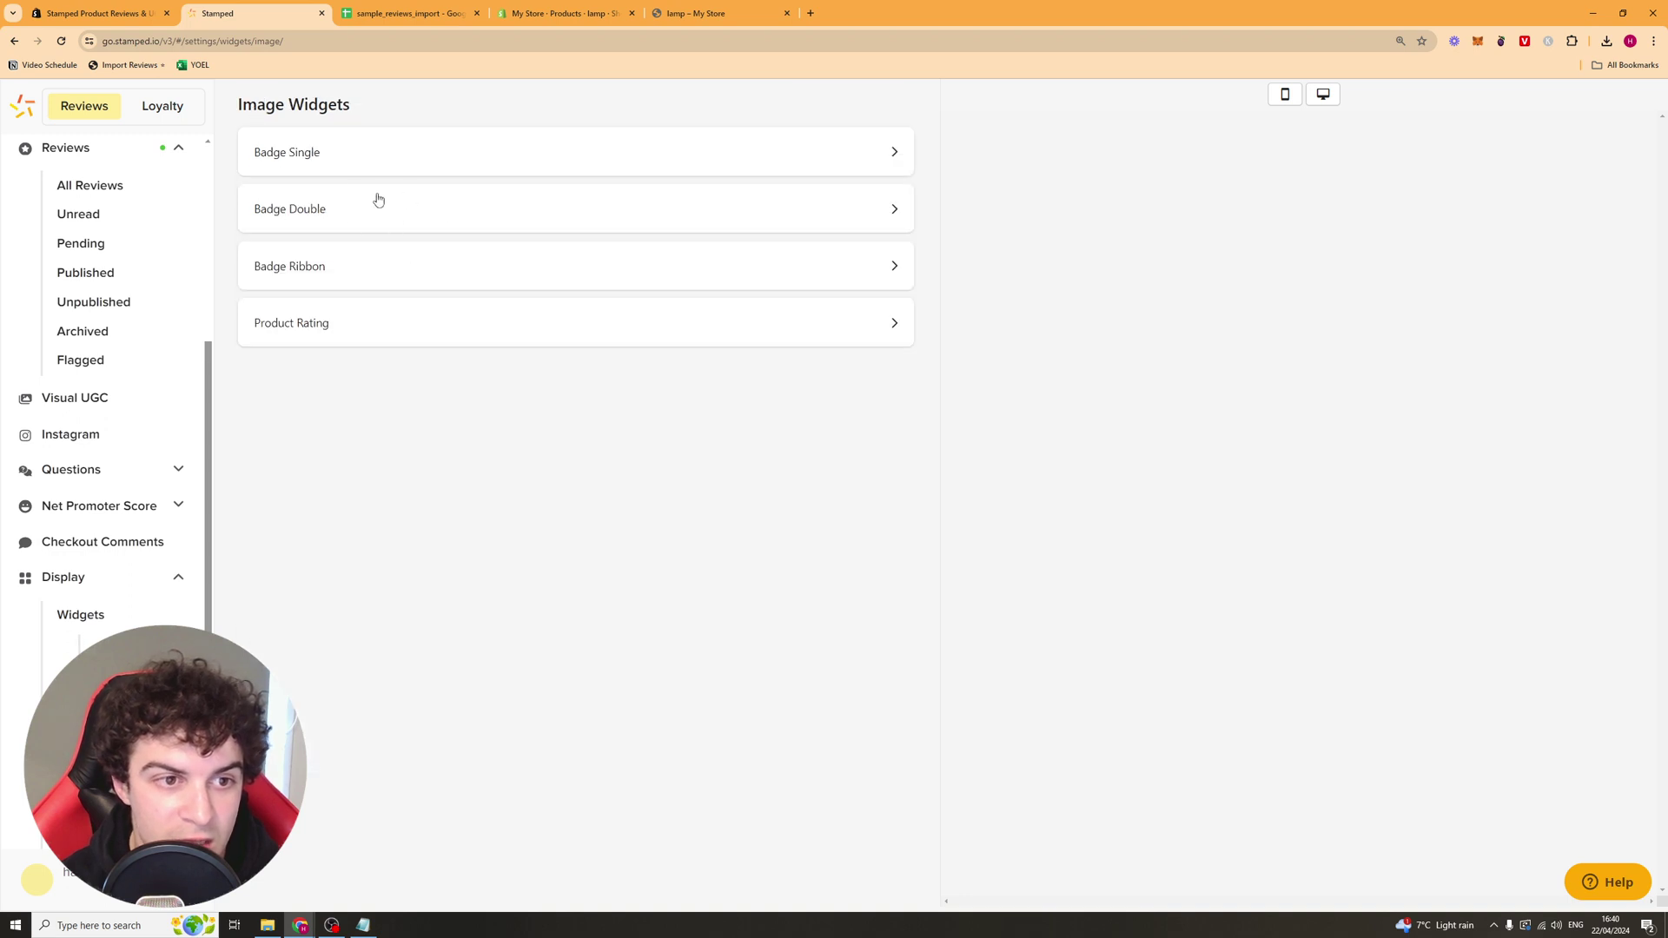
click(388, 322)
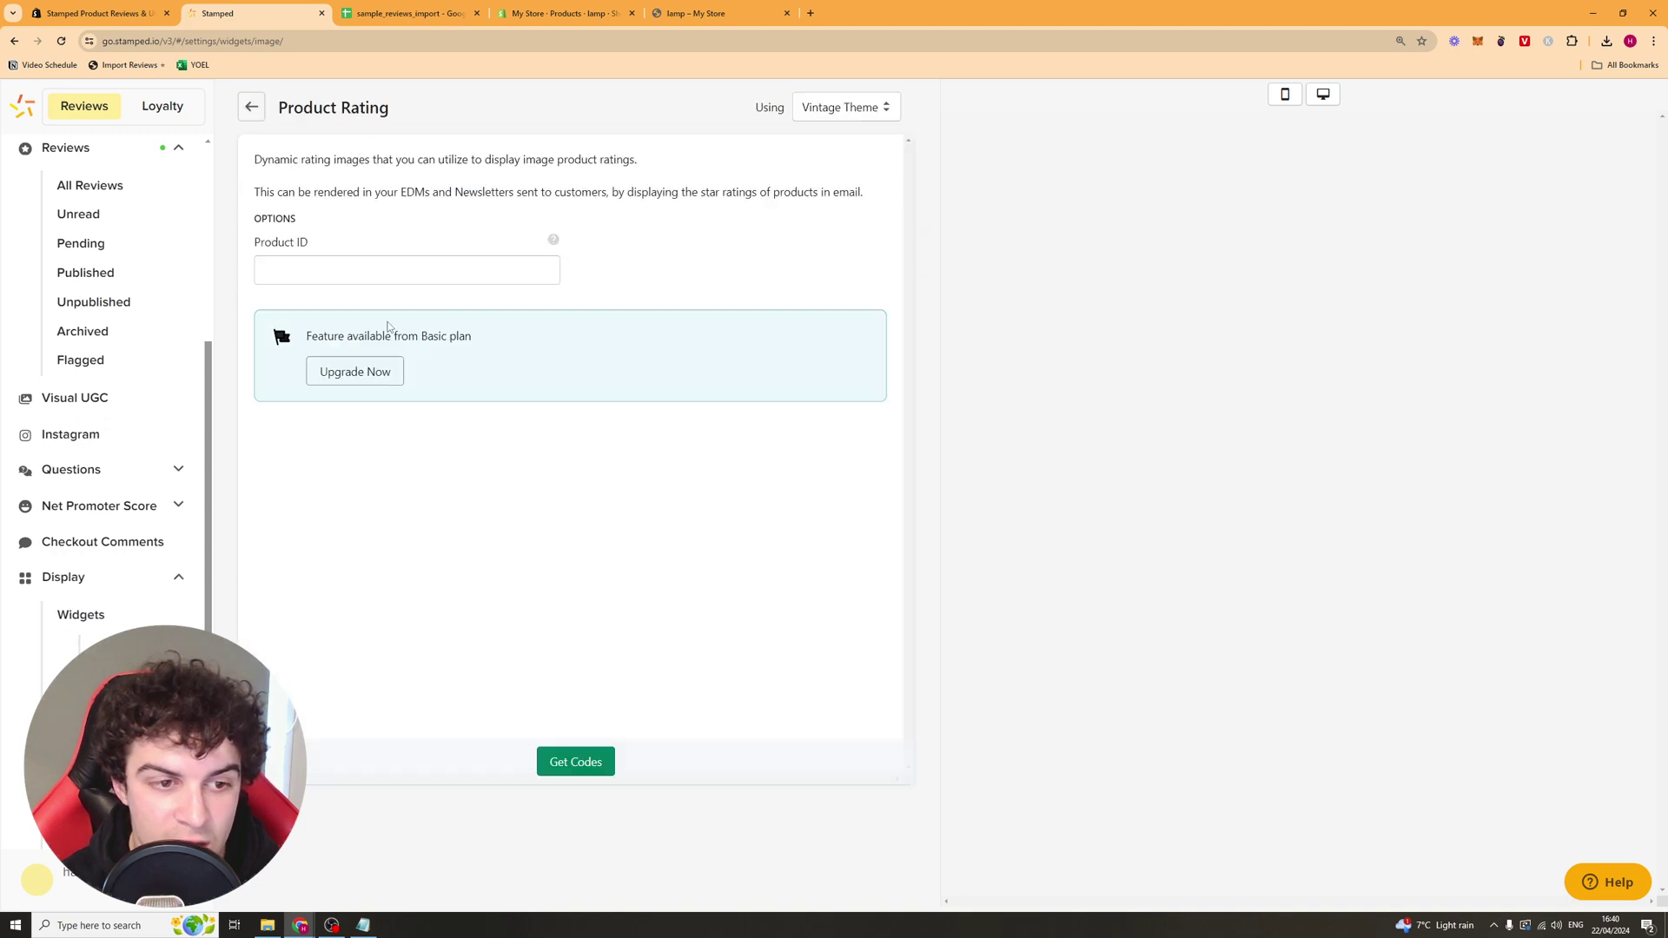
click(252, 107)
Step: Browse the NPS Form Modal and Self-Hosted Write a Review Page forms, then open Branding > Widgets
click(174, 658)
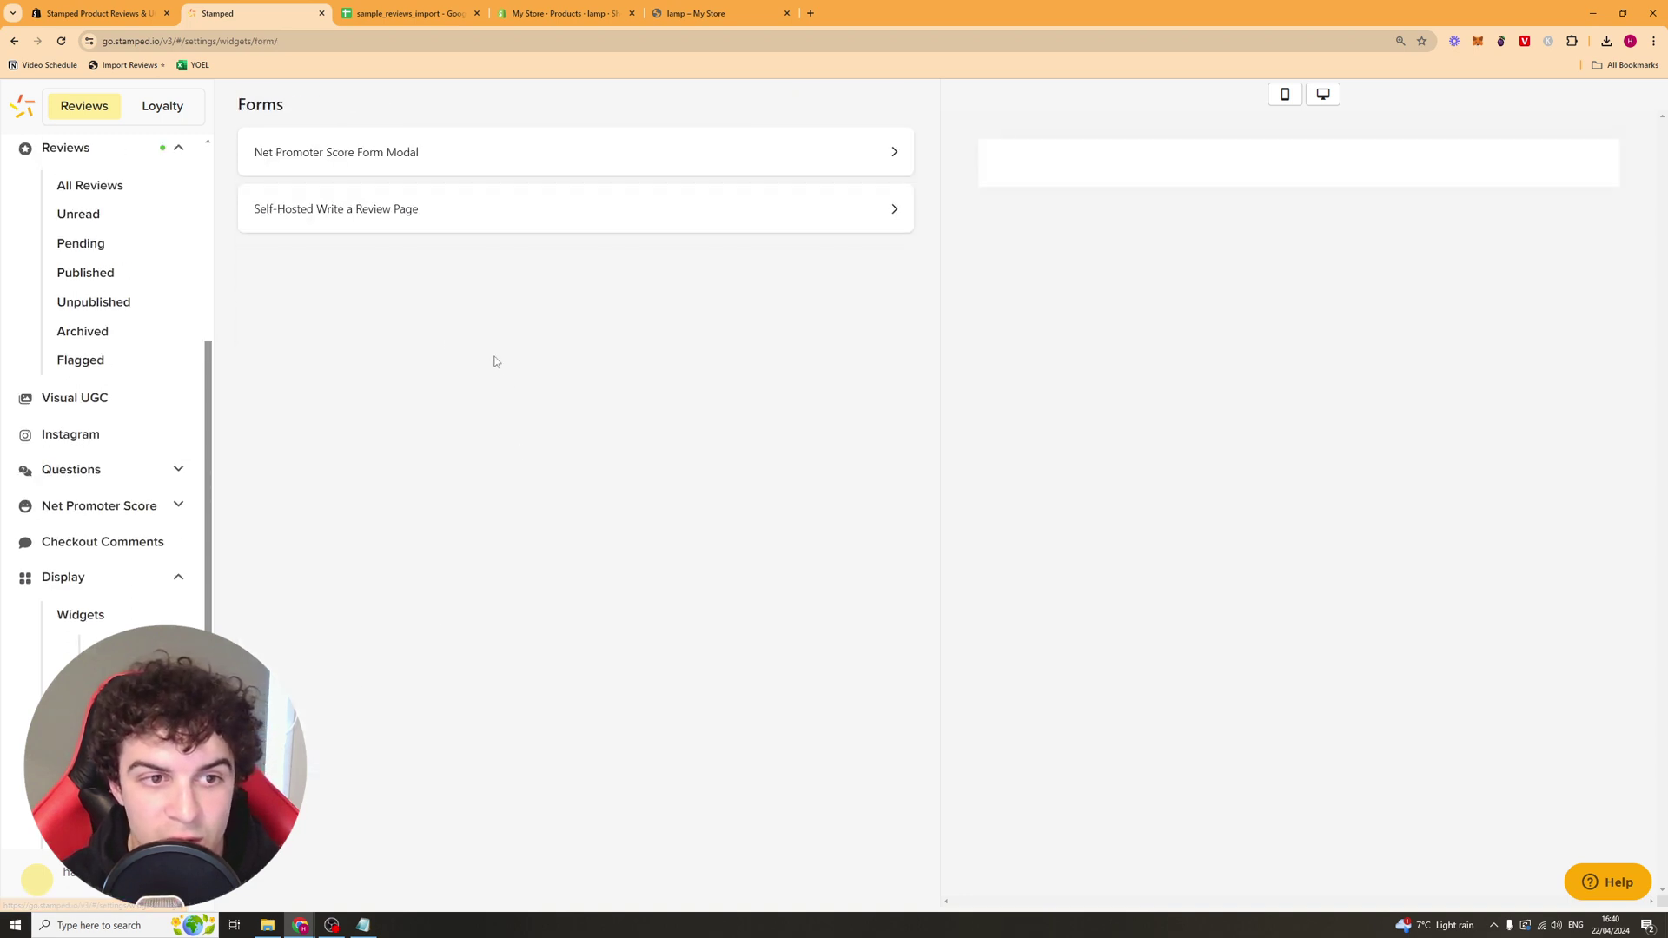
click(341, 150)
scroll(564, 260, down, 1)
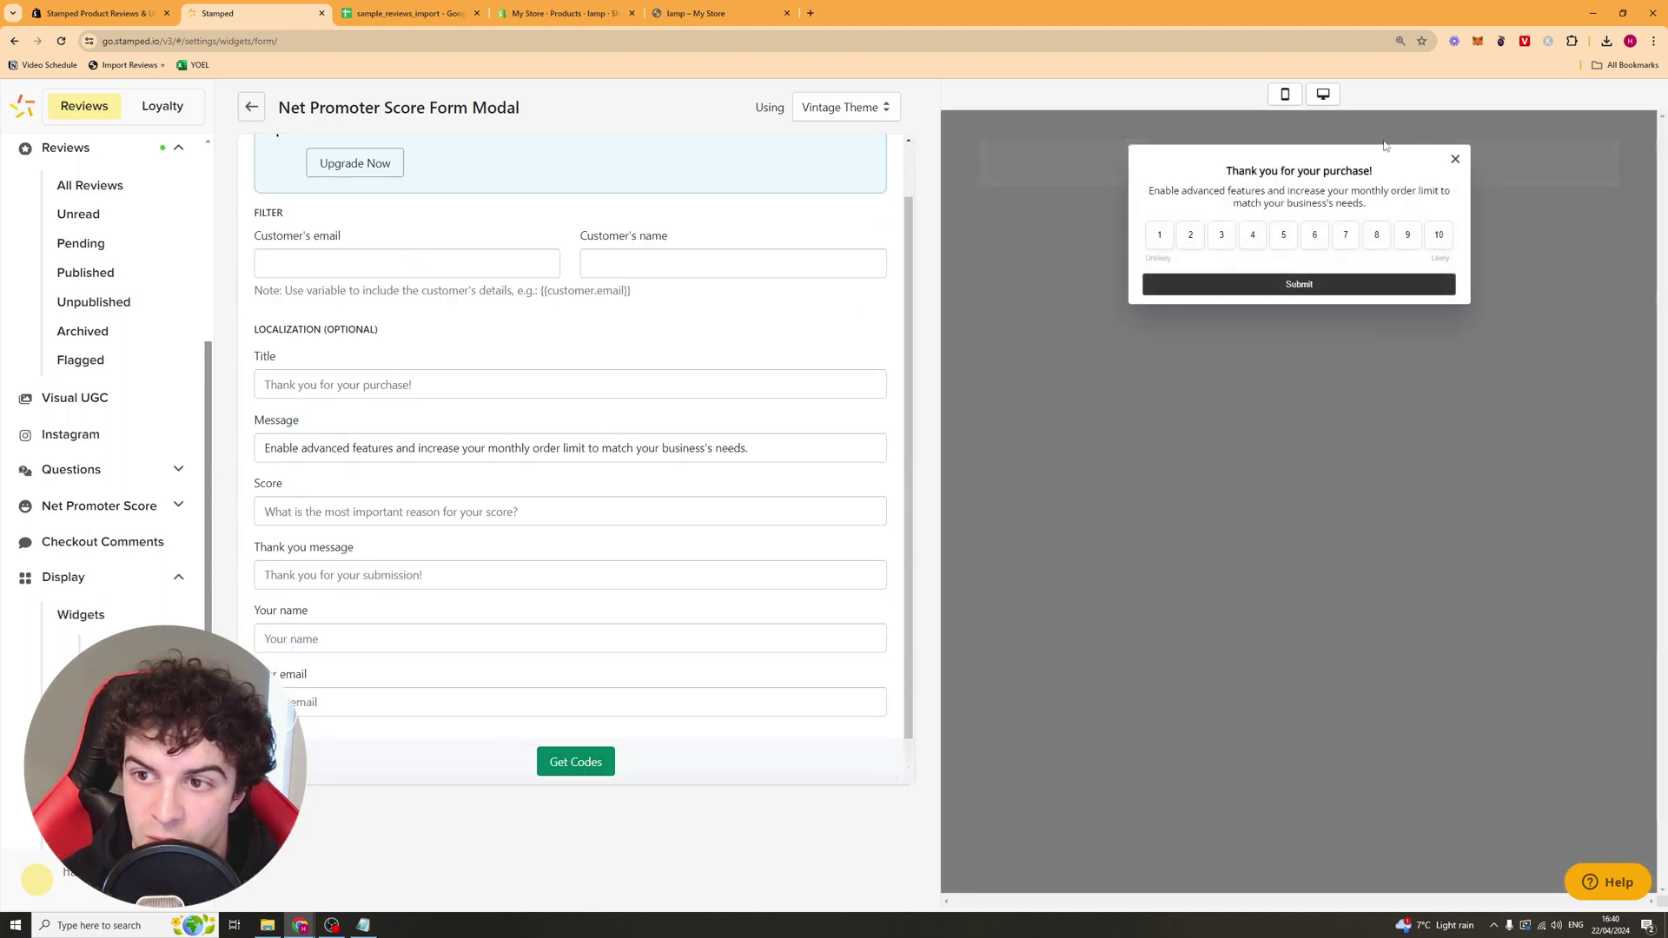
click(1455, 158)
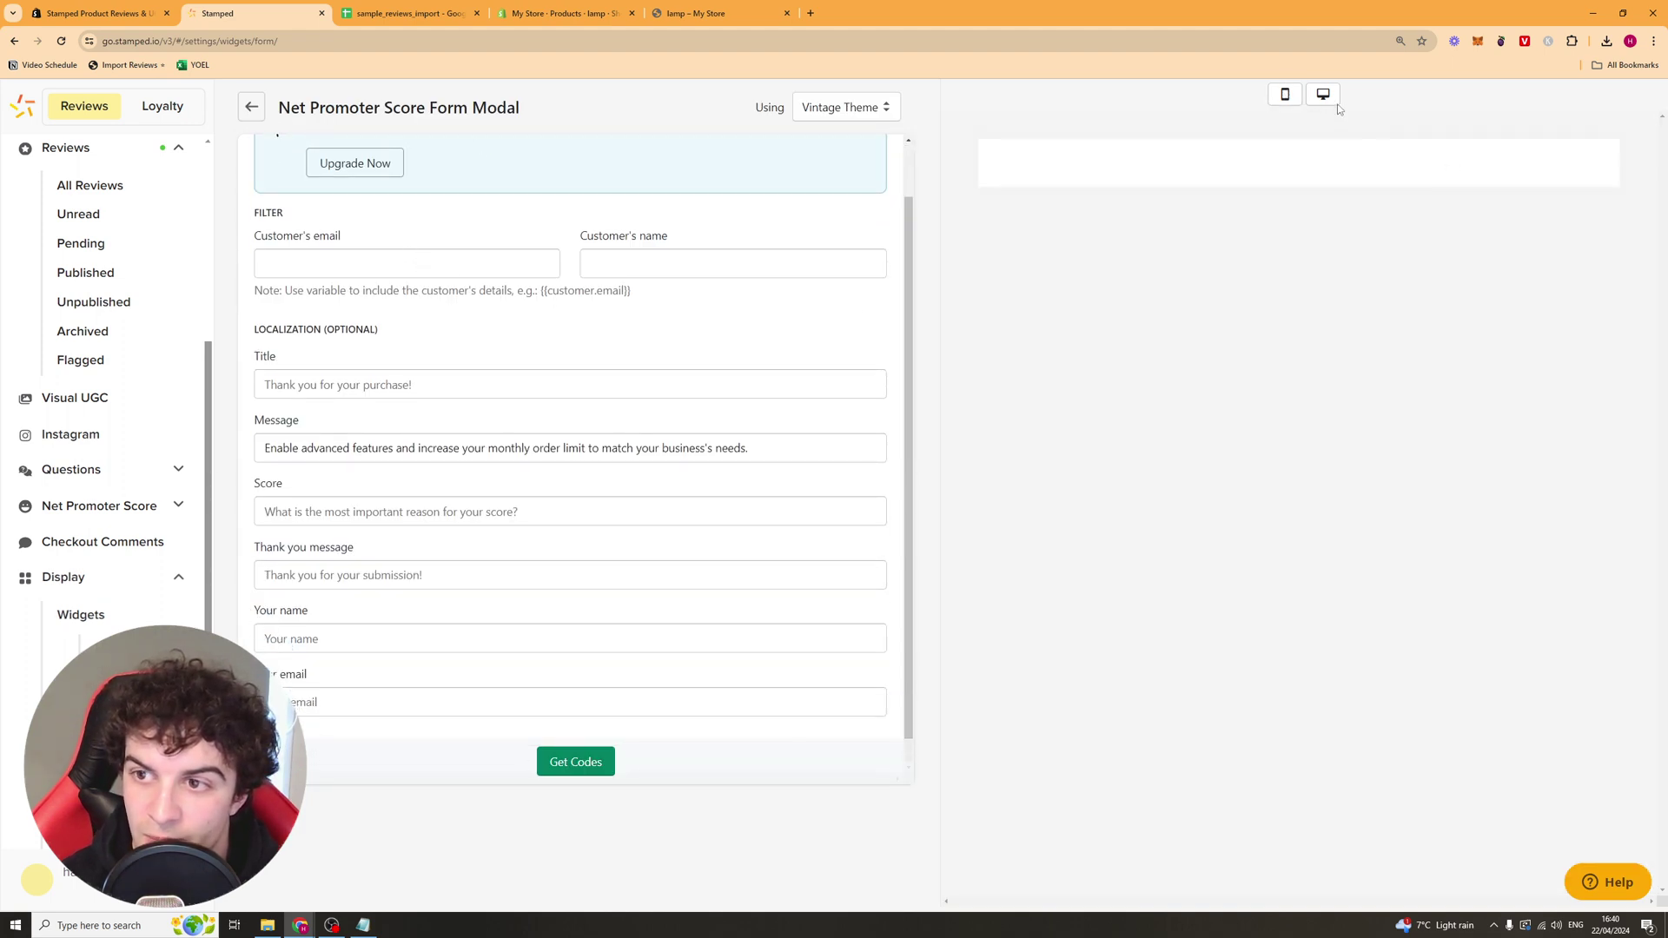
click(1322, 94)
scroll(479, 281, up, 1)
scroll(395, 356, down, 1)
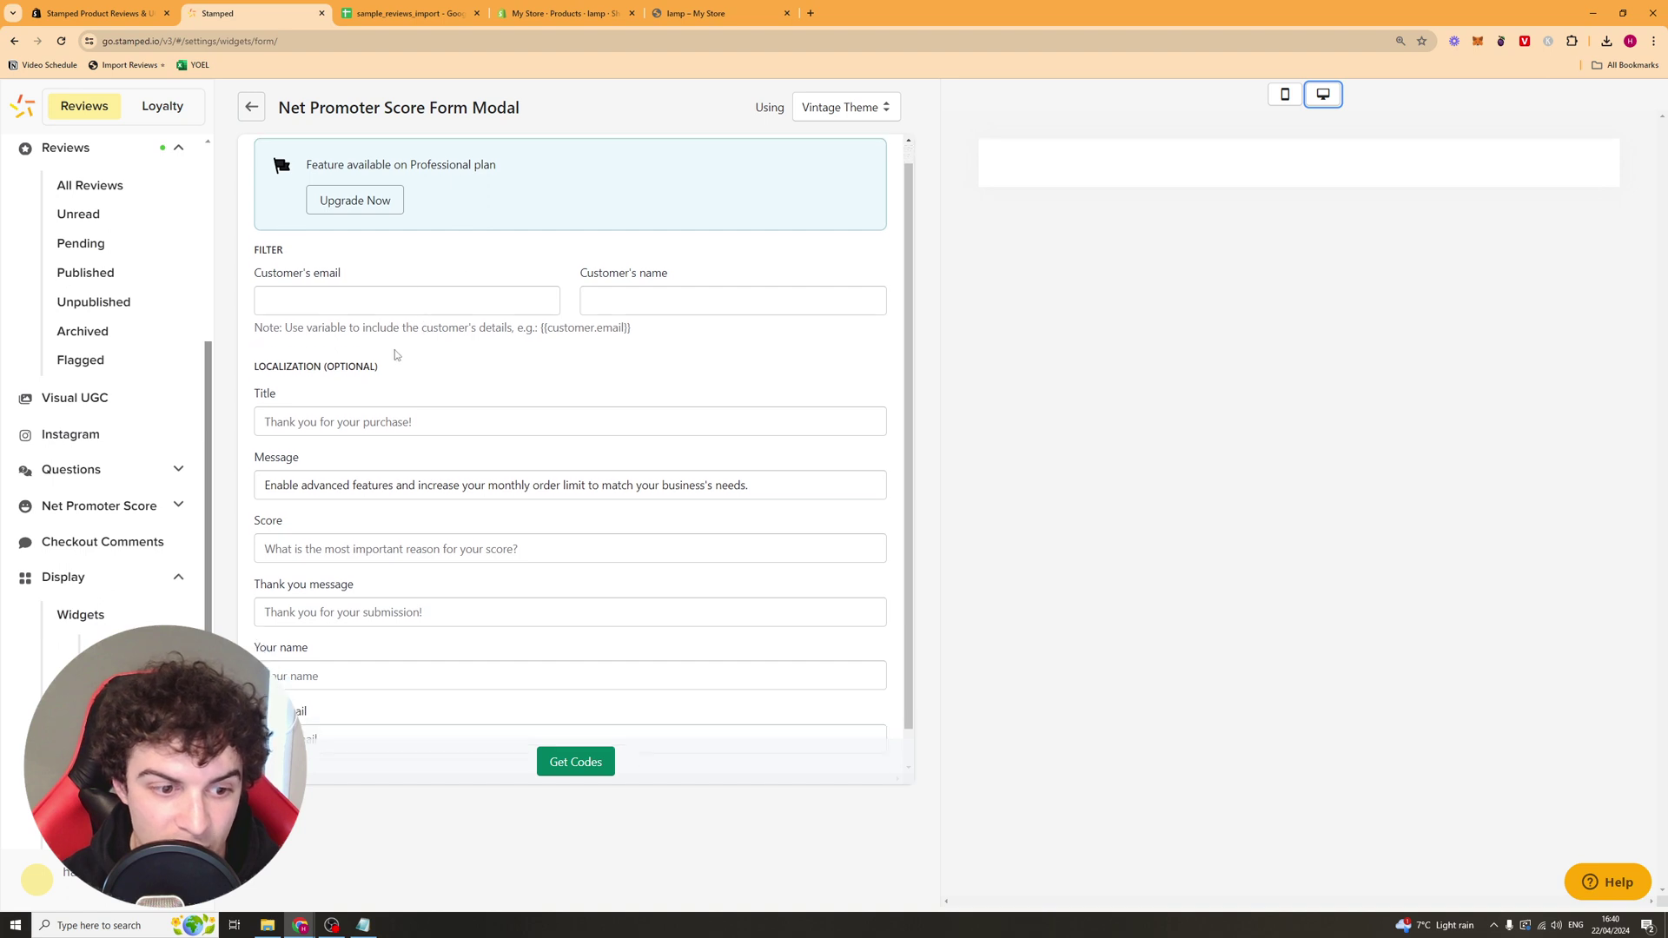
click(252, 107)
click(358, 211)
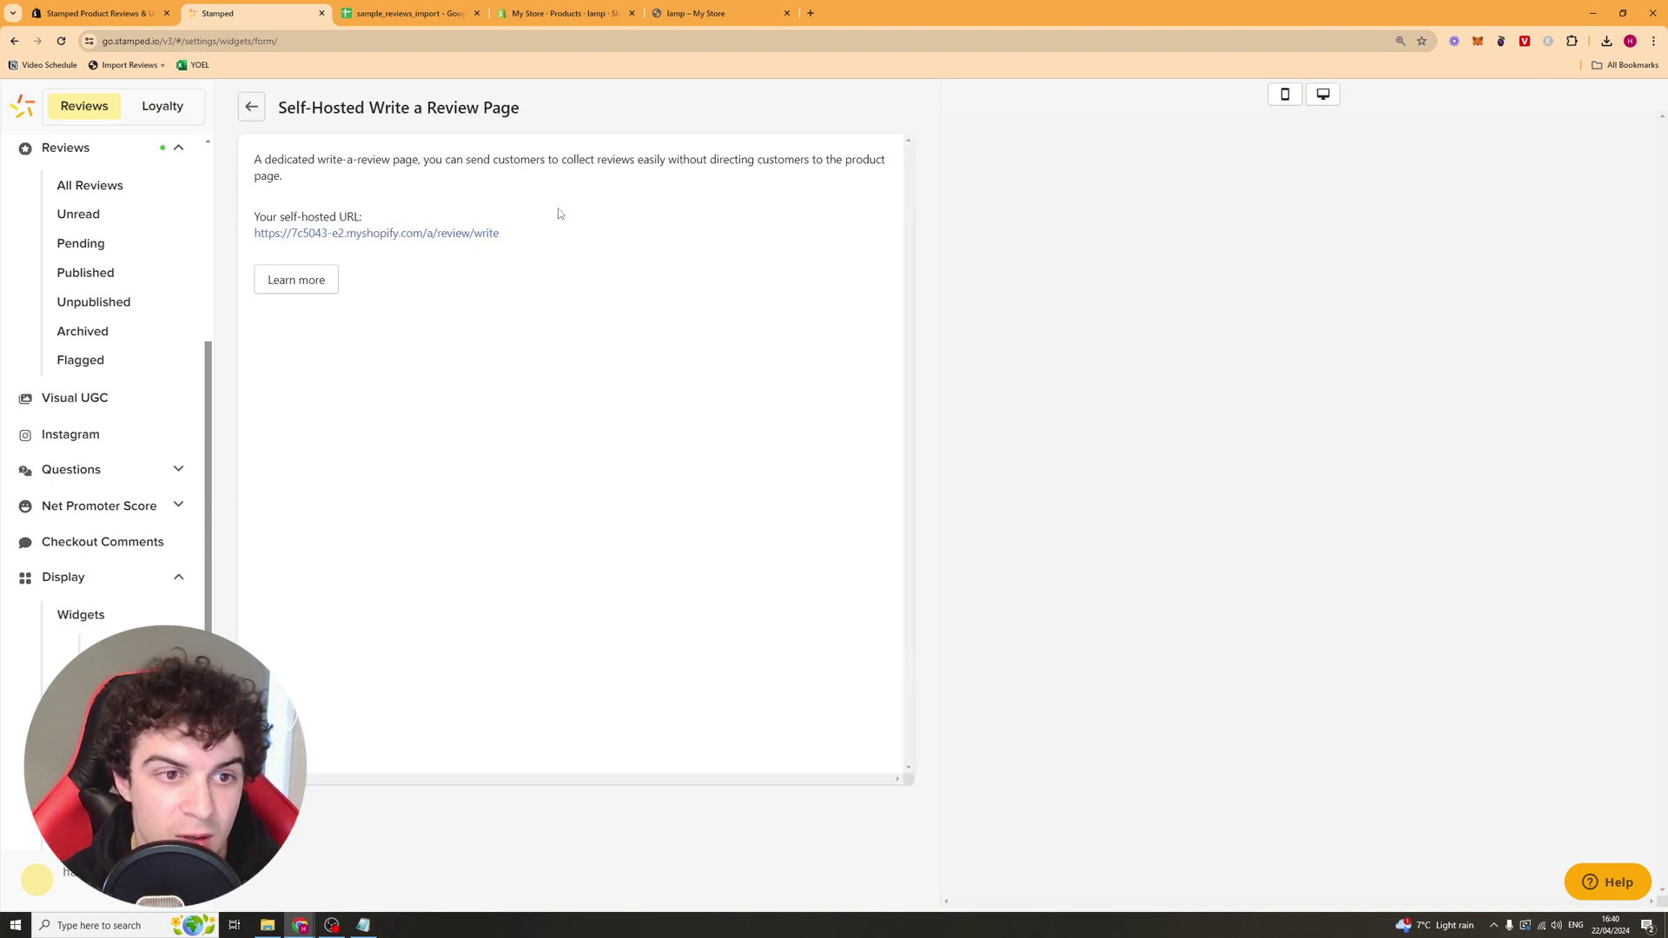
click(252, 107)
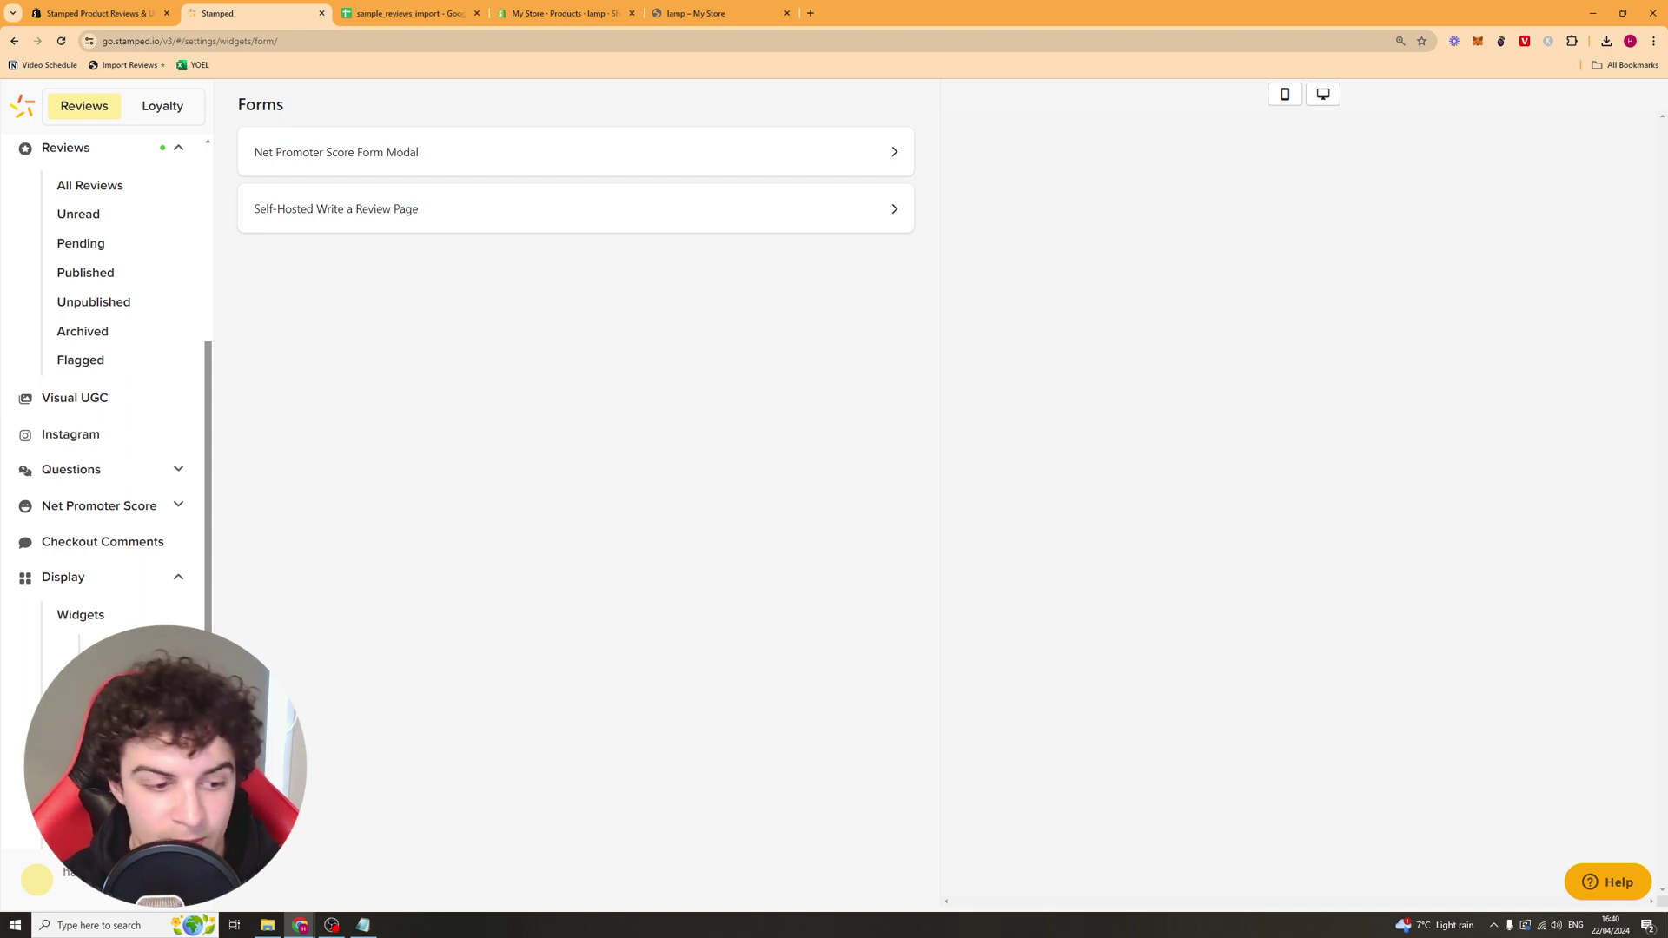
click(96, 647)
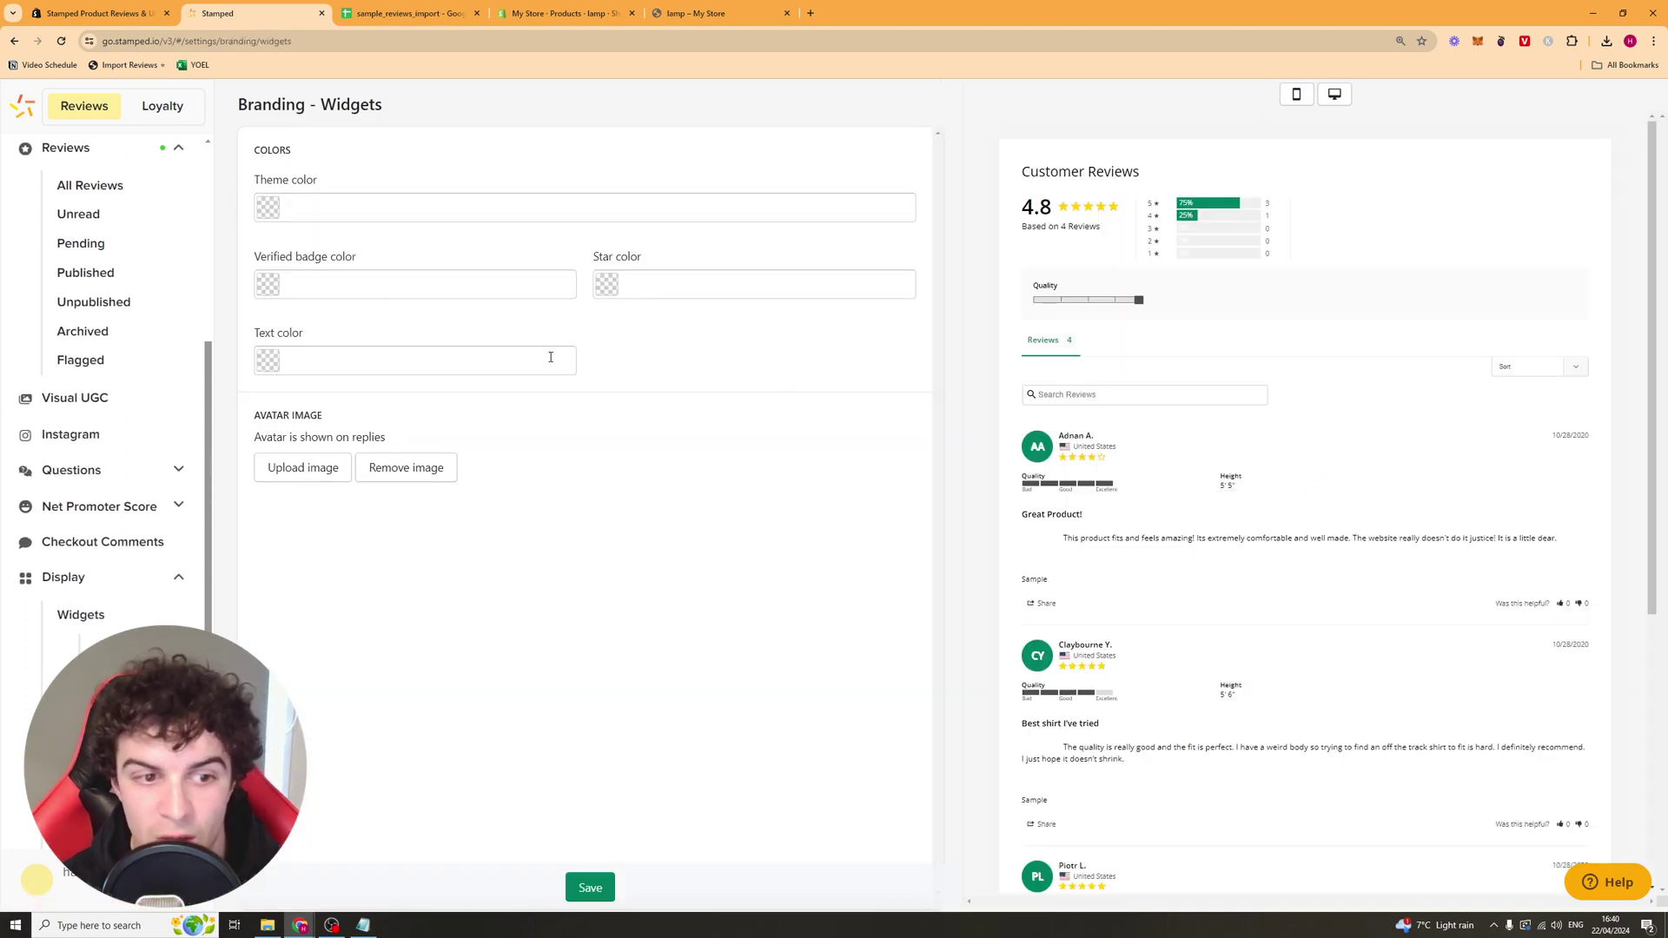
Step: Scroll through the Customer Reviews preview on the widget branding page
scroll(1086, 373, down, 5)
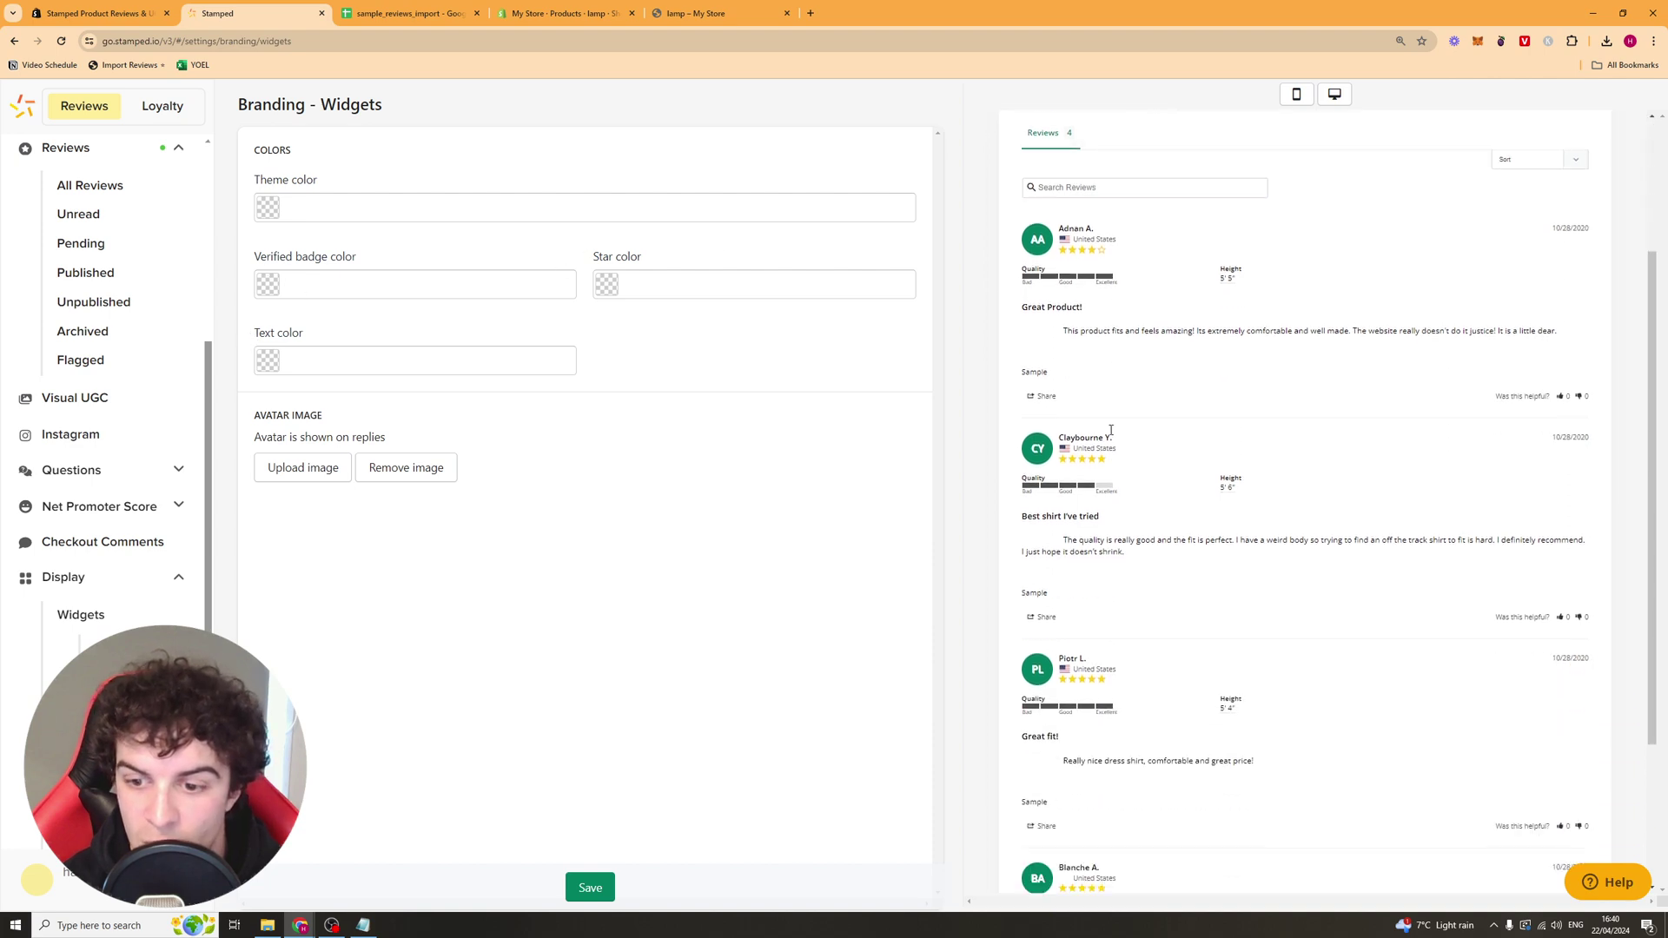
scroll(1194, 410, up, 5)
scroll(1263, 464, down, 5)
scroll(1263, 464, up, 5)
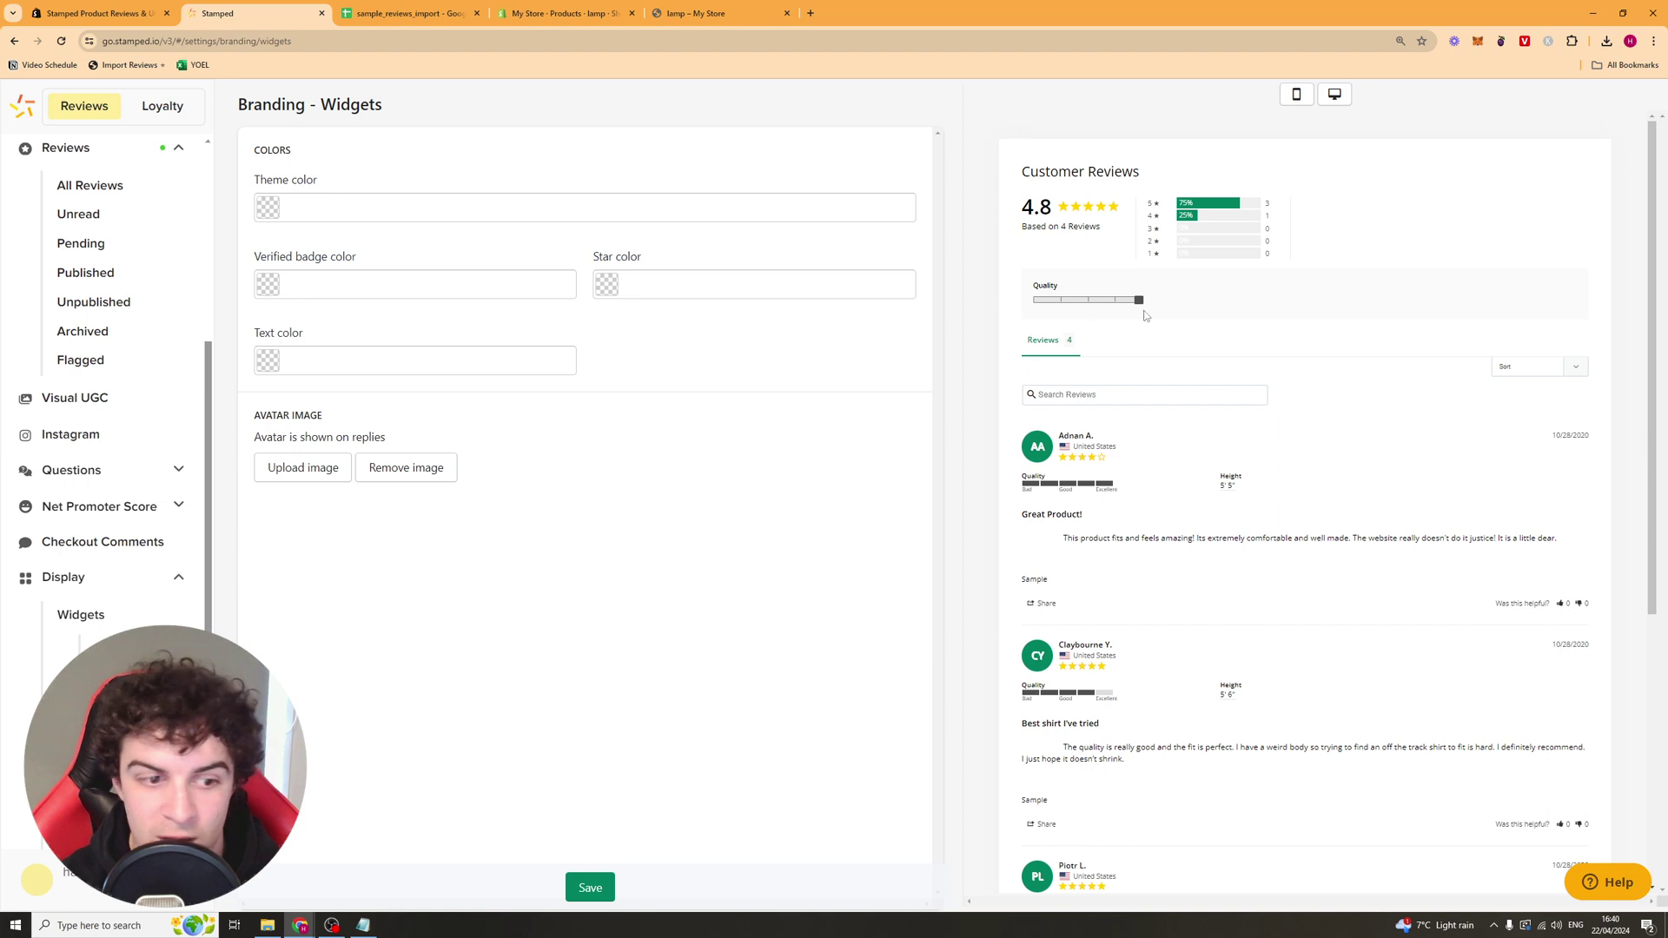
scroll(113, 521, down, 3)
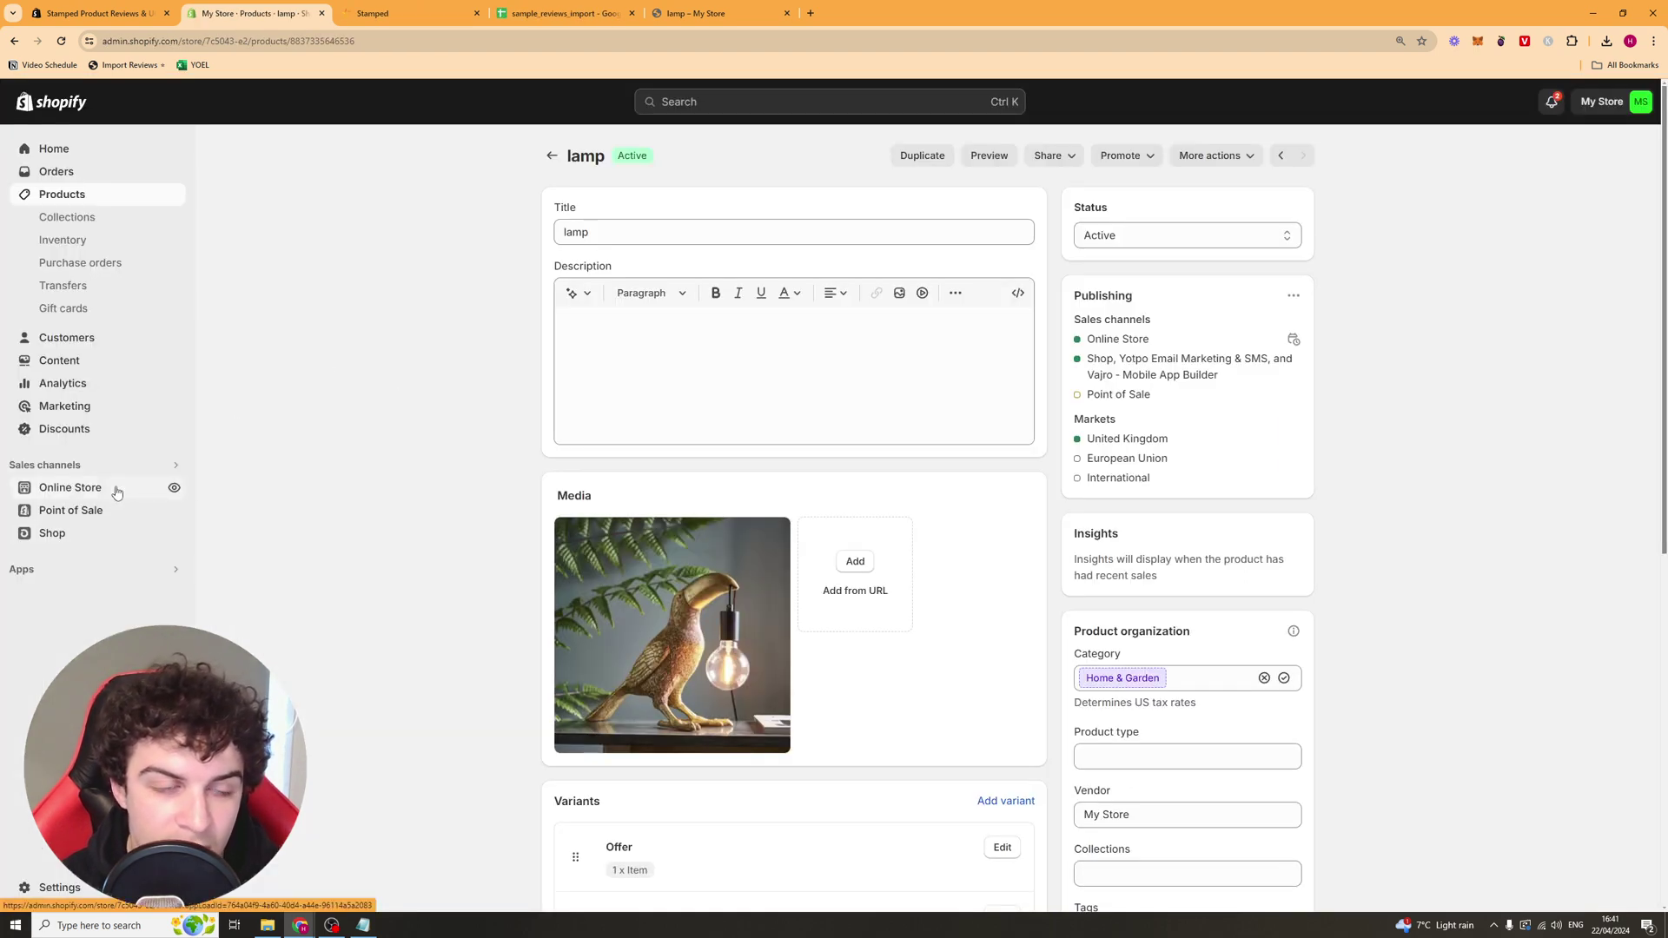
Step: Open the Dawn theme editor, dismiss the Loox and feedback popups, and enable the Stamped Reviews Popup embed
click(114, 488)
click(74, 400)
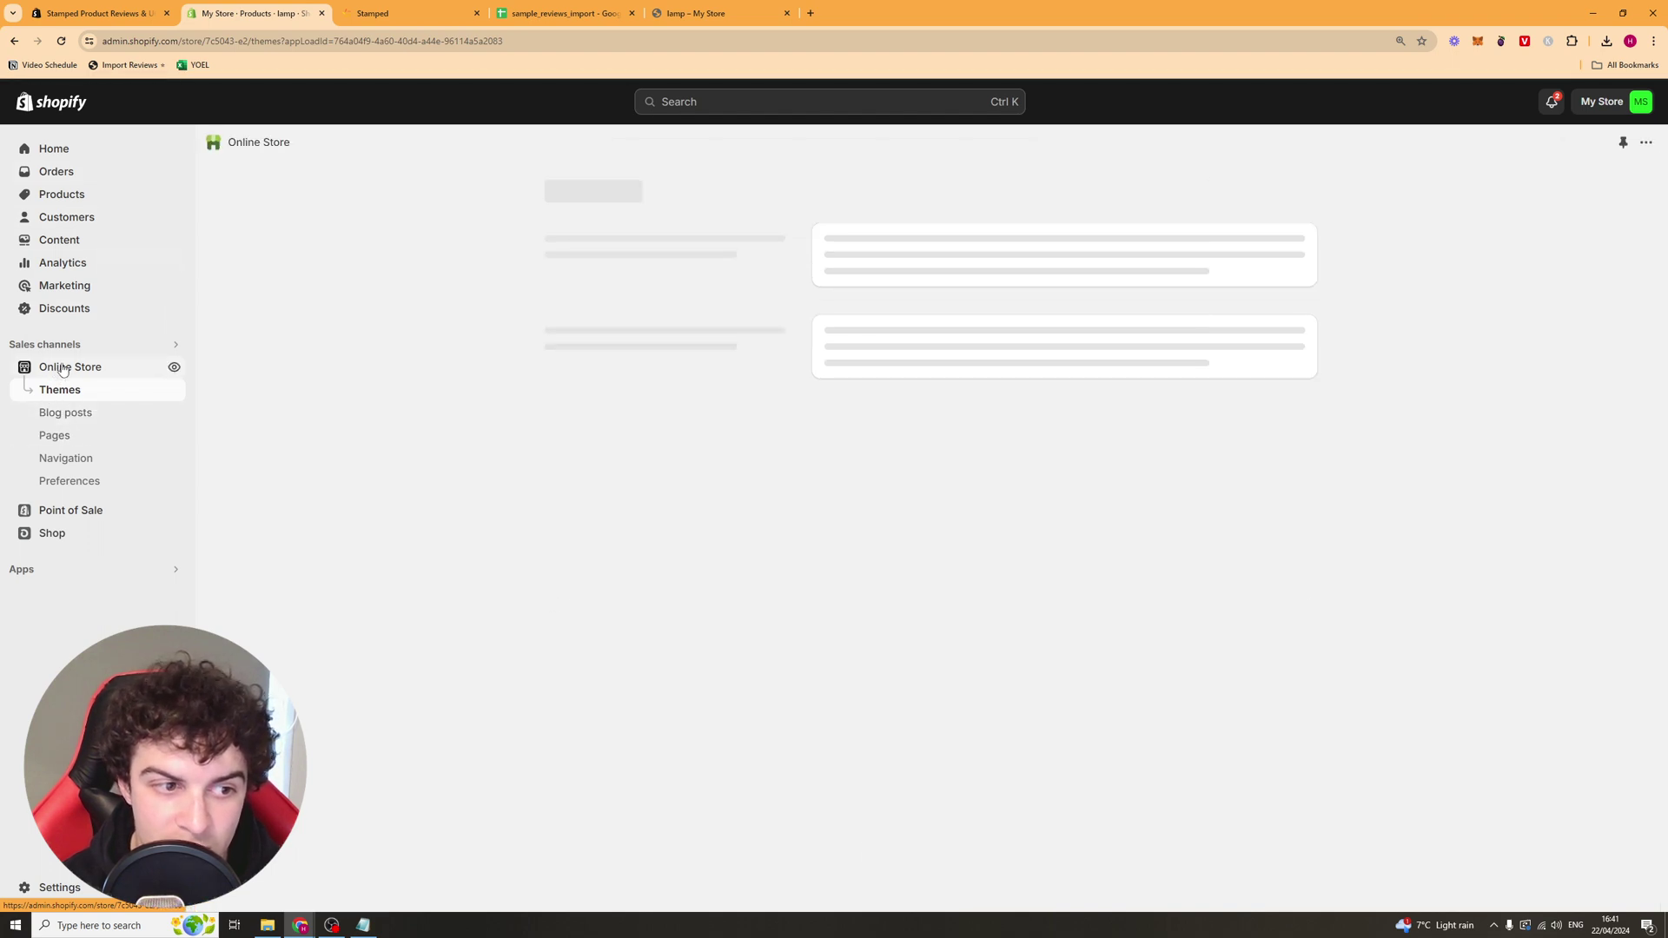
click(1242, 555)
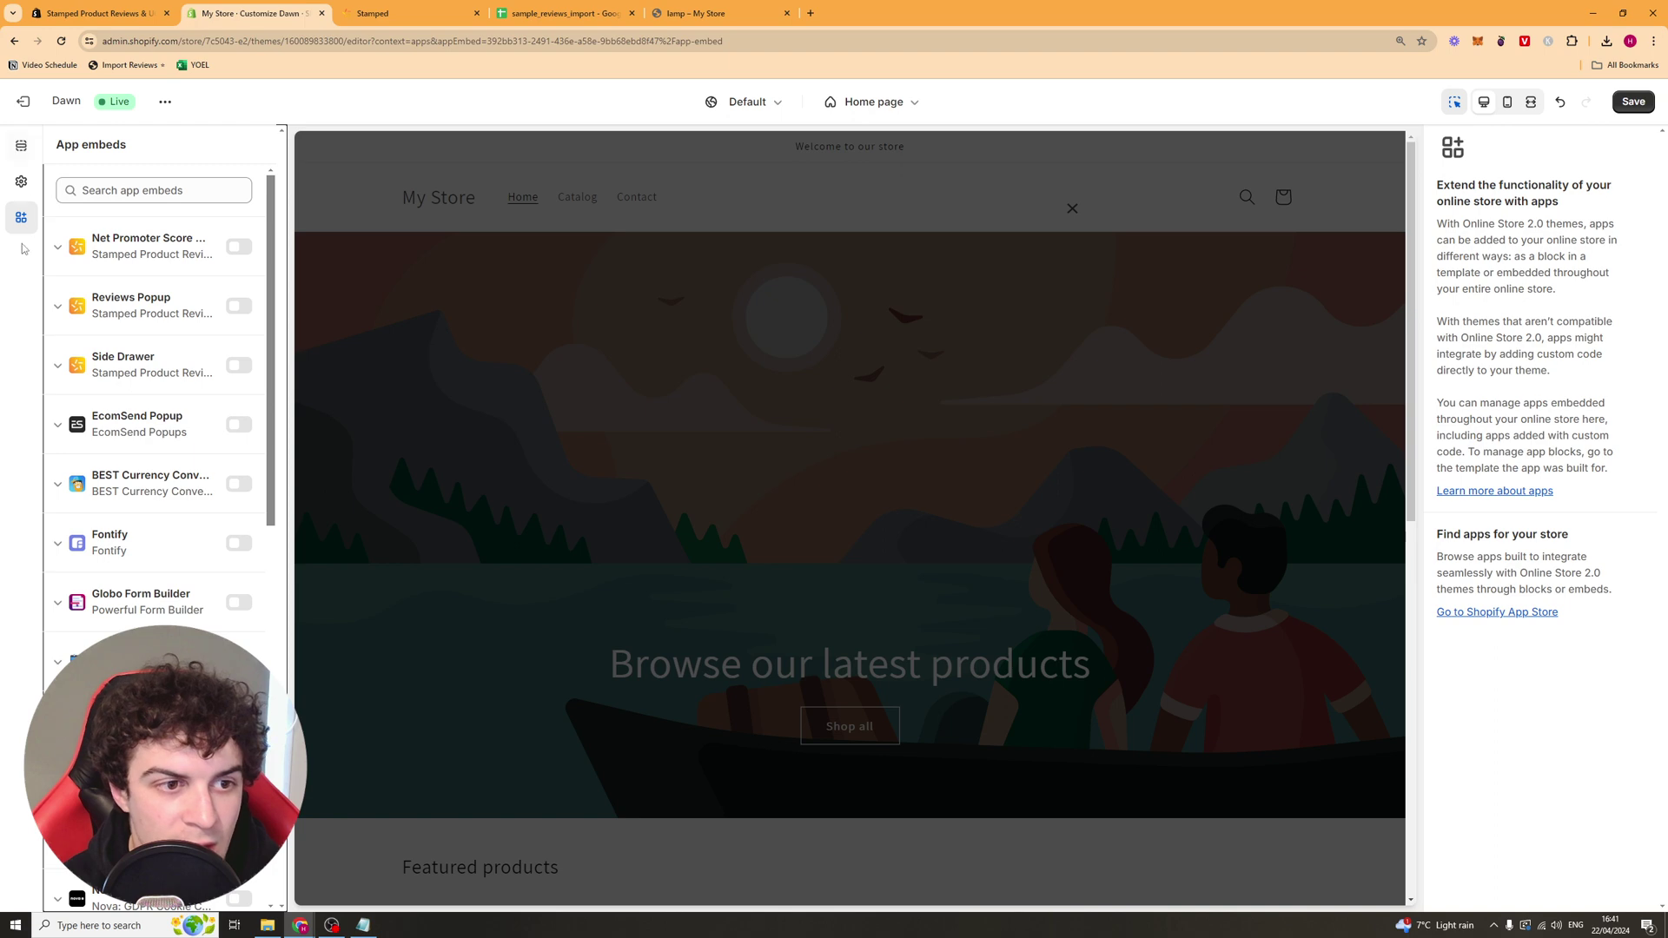
click(1072, 208)
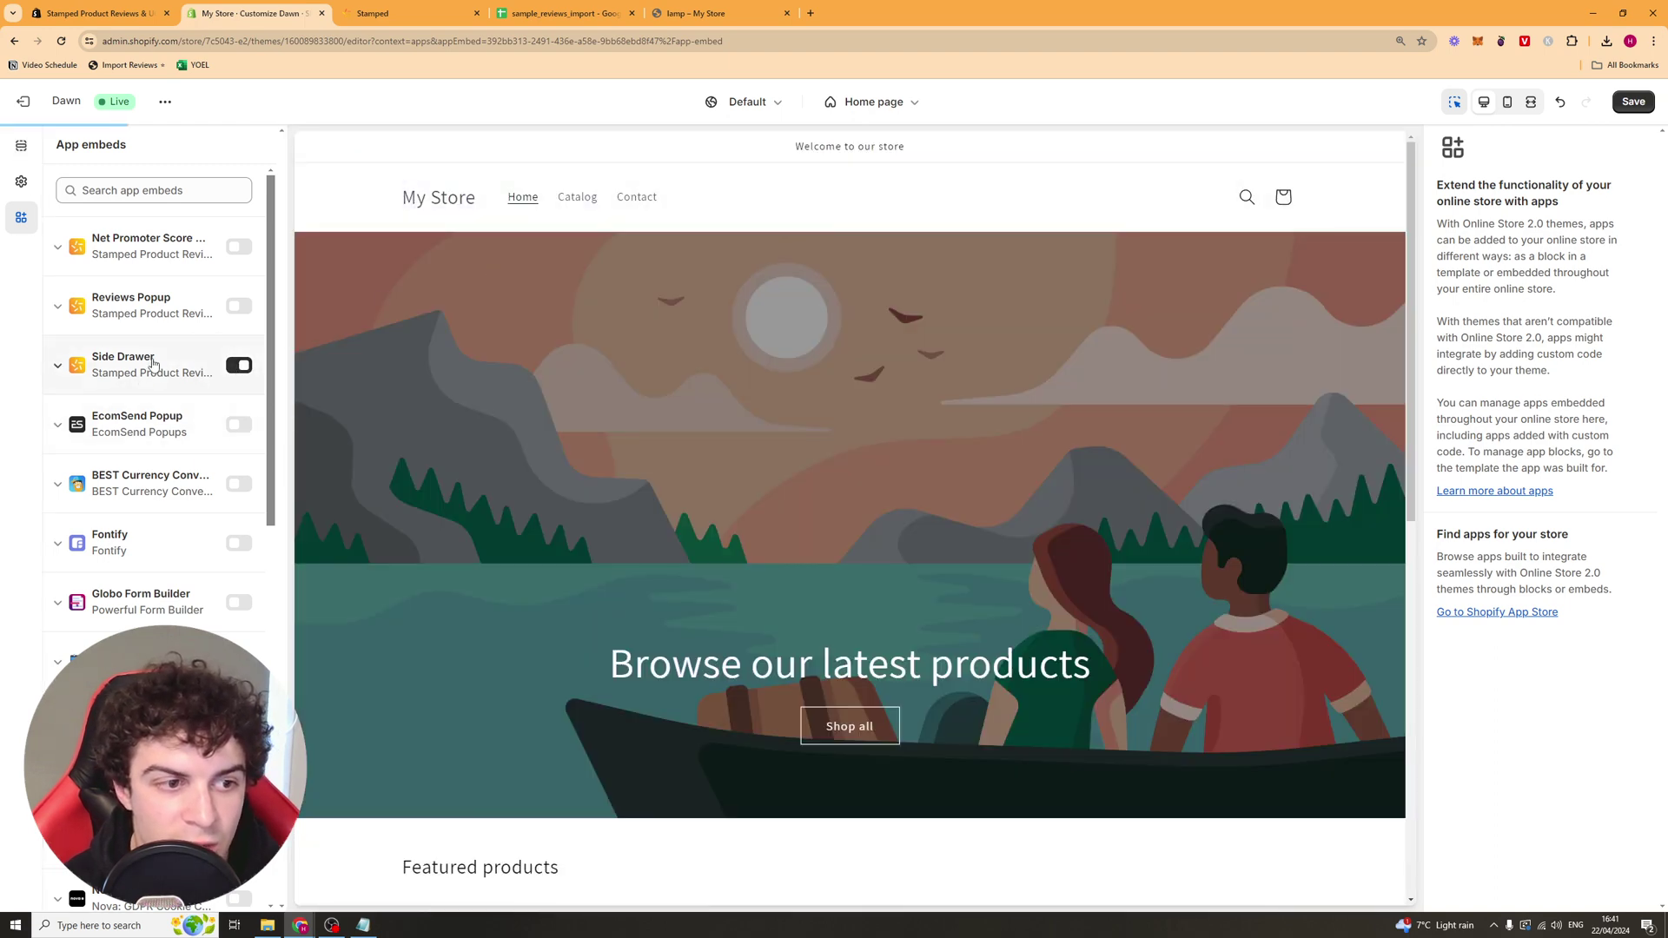
click(239, 306)
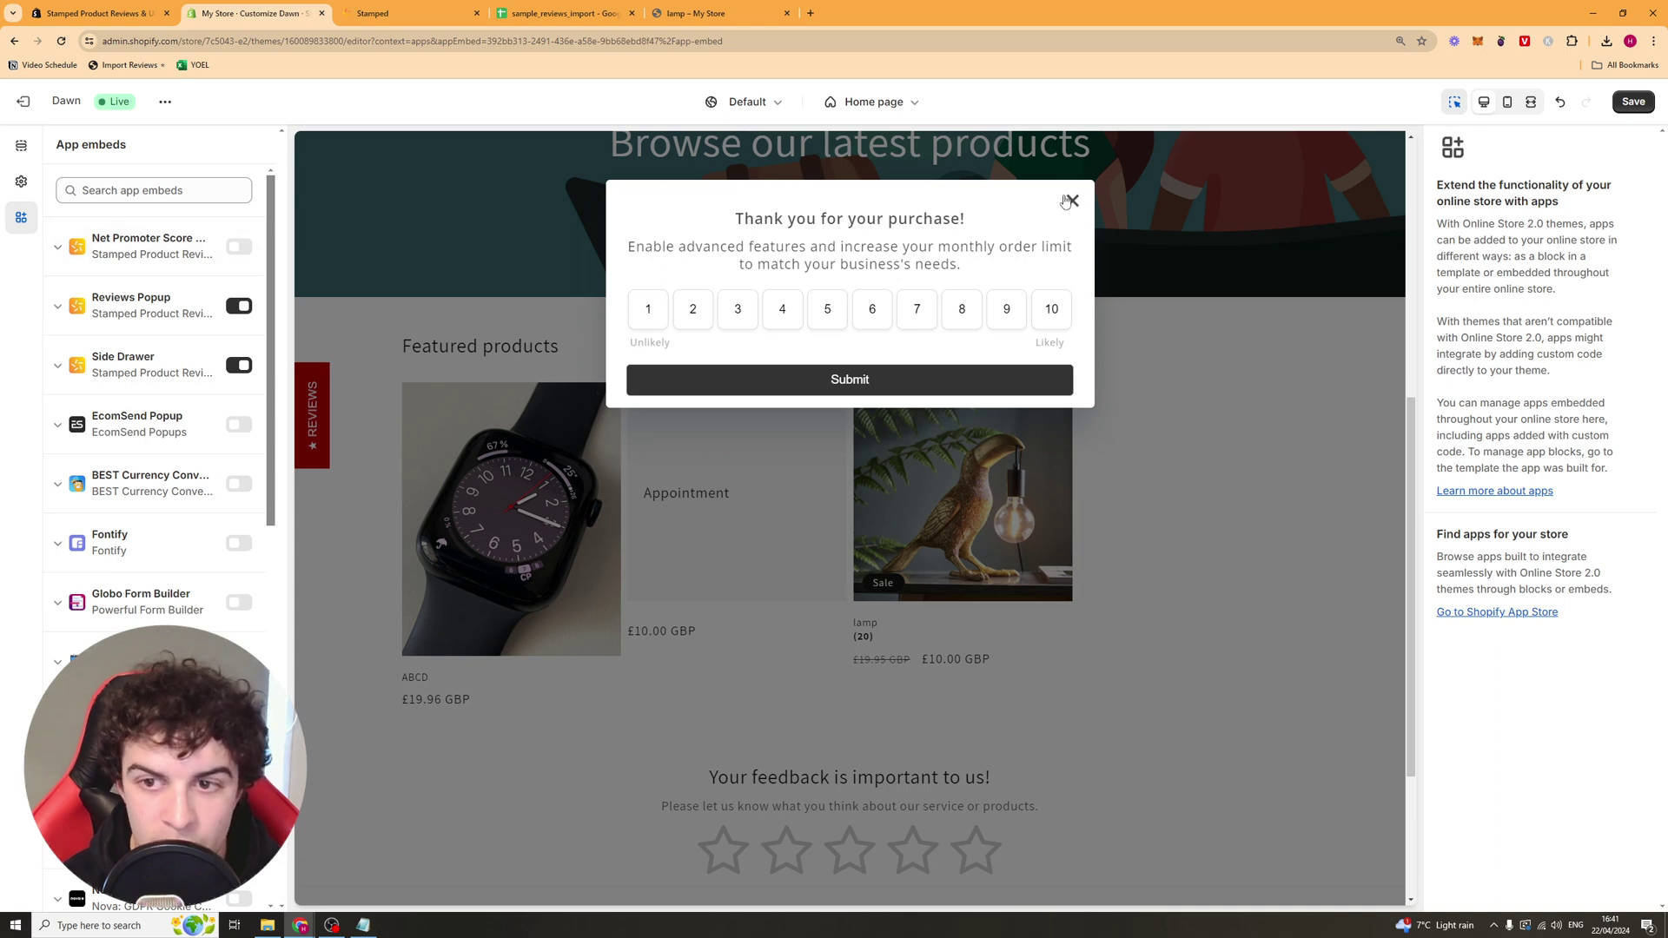
click(1068, 201)
Step: Open the lamp product page in the editor and add the Stamped Main Widget app block
click(899, 507)
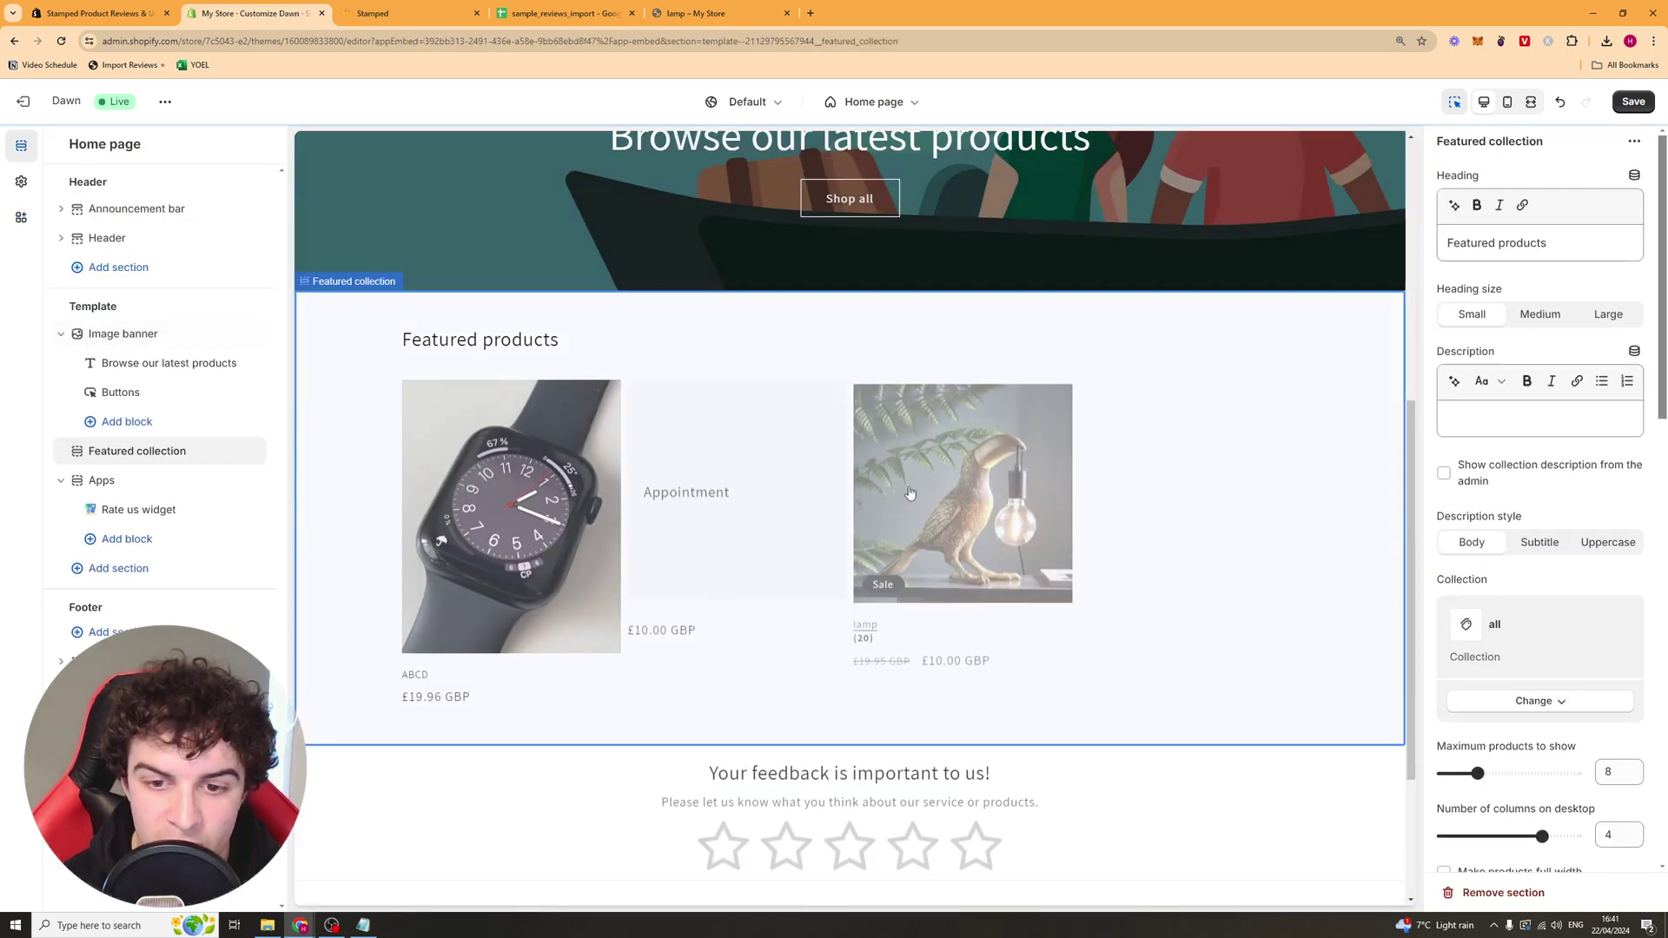
click(982, 493)
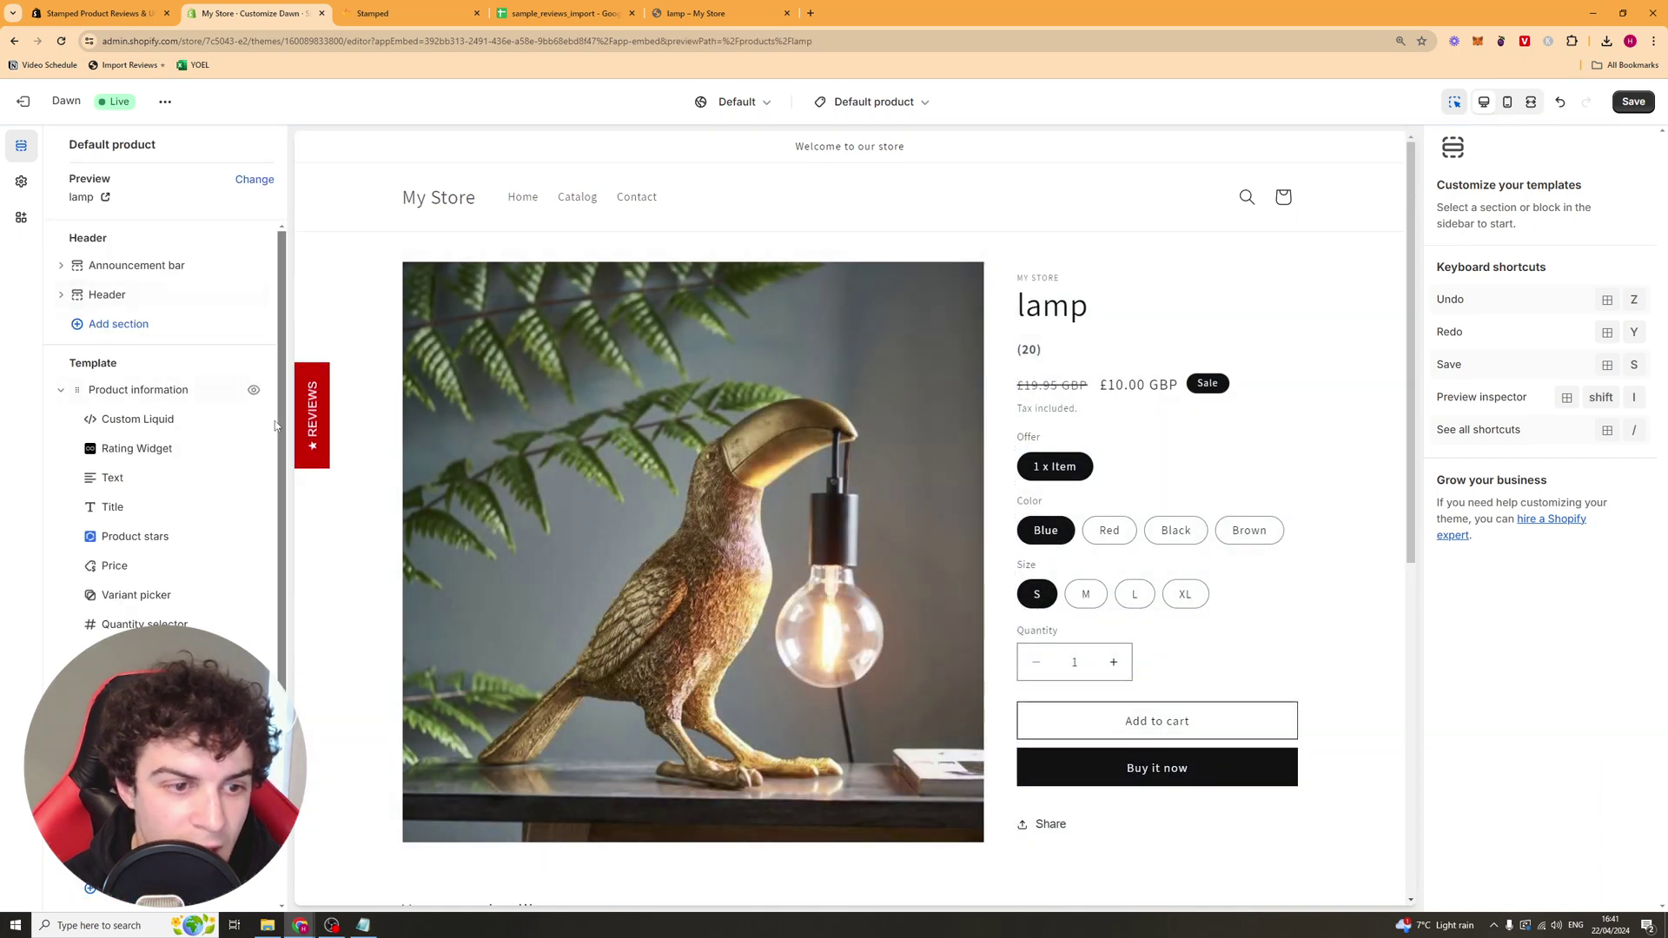
scroll(107, 591, down, 3)
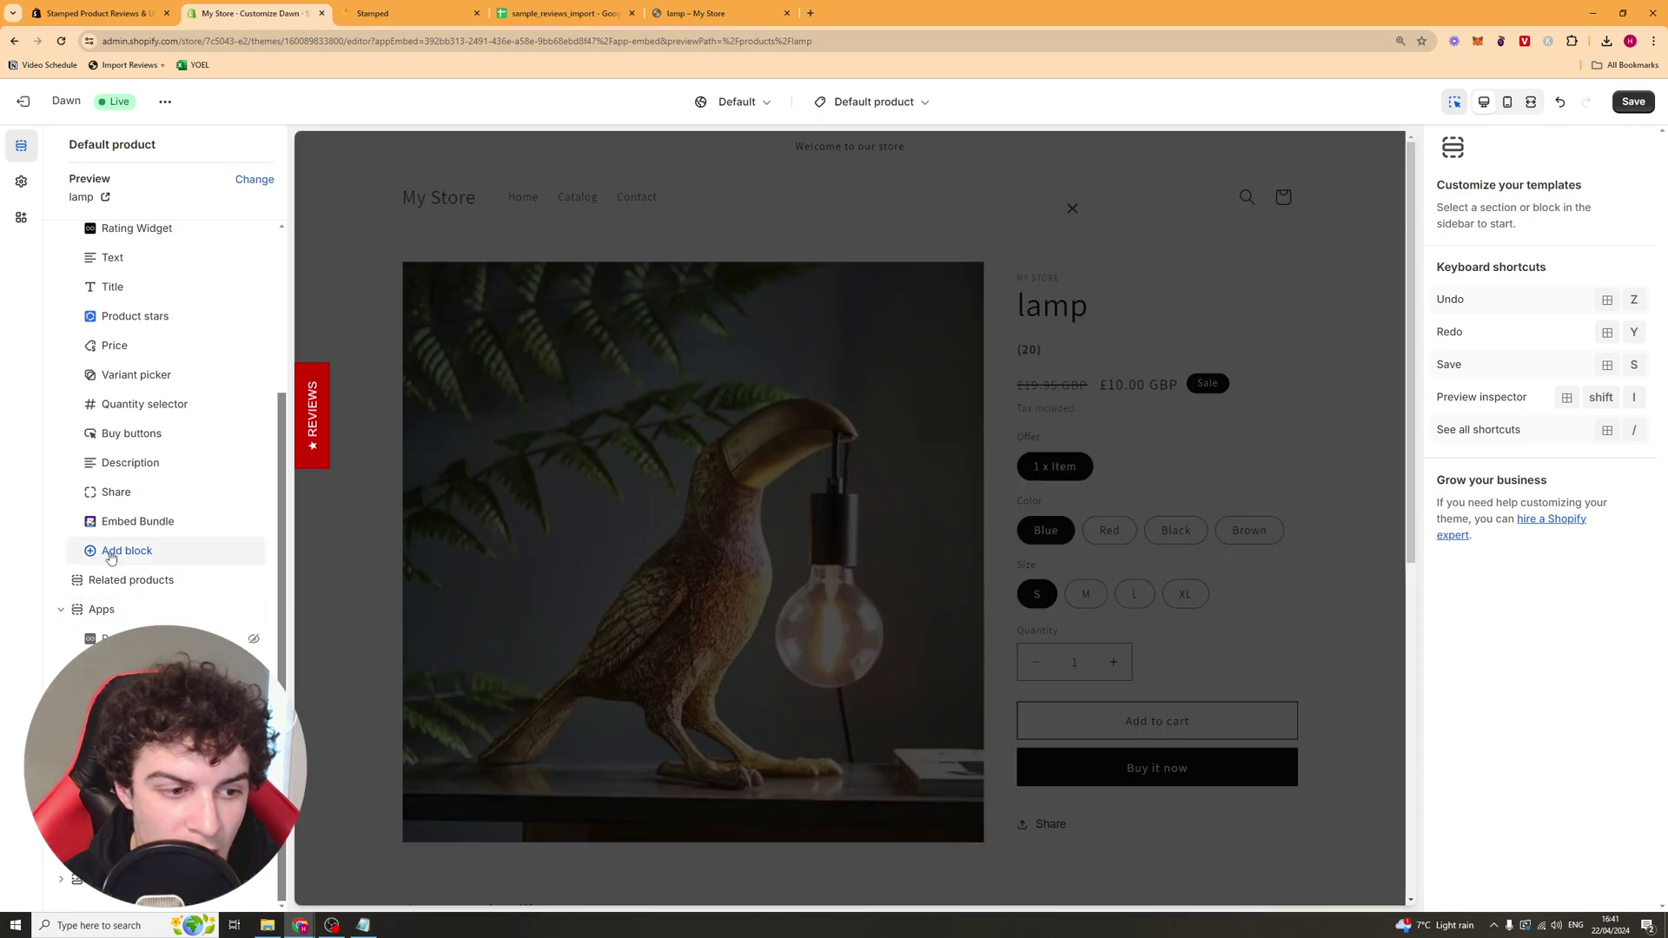
click(122, 551)
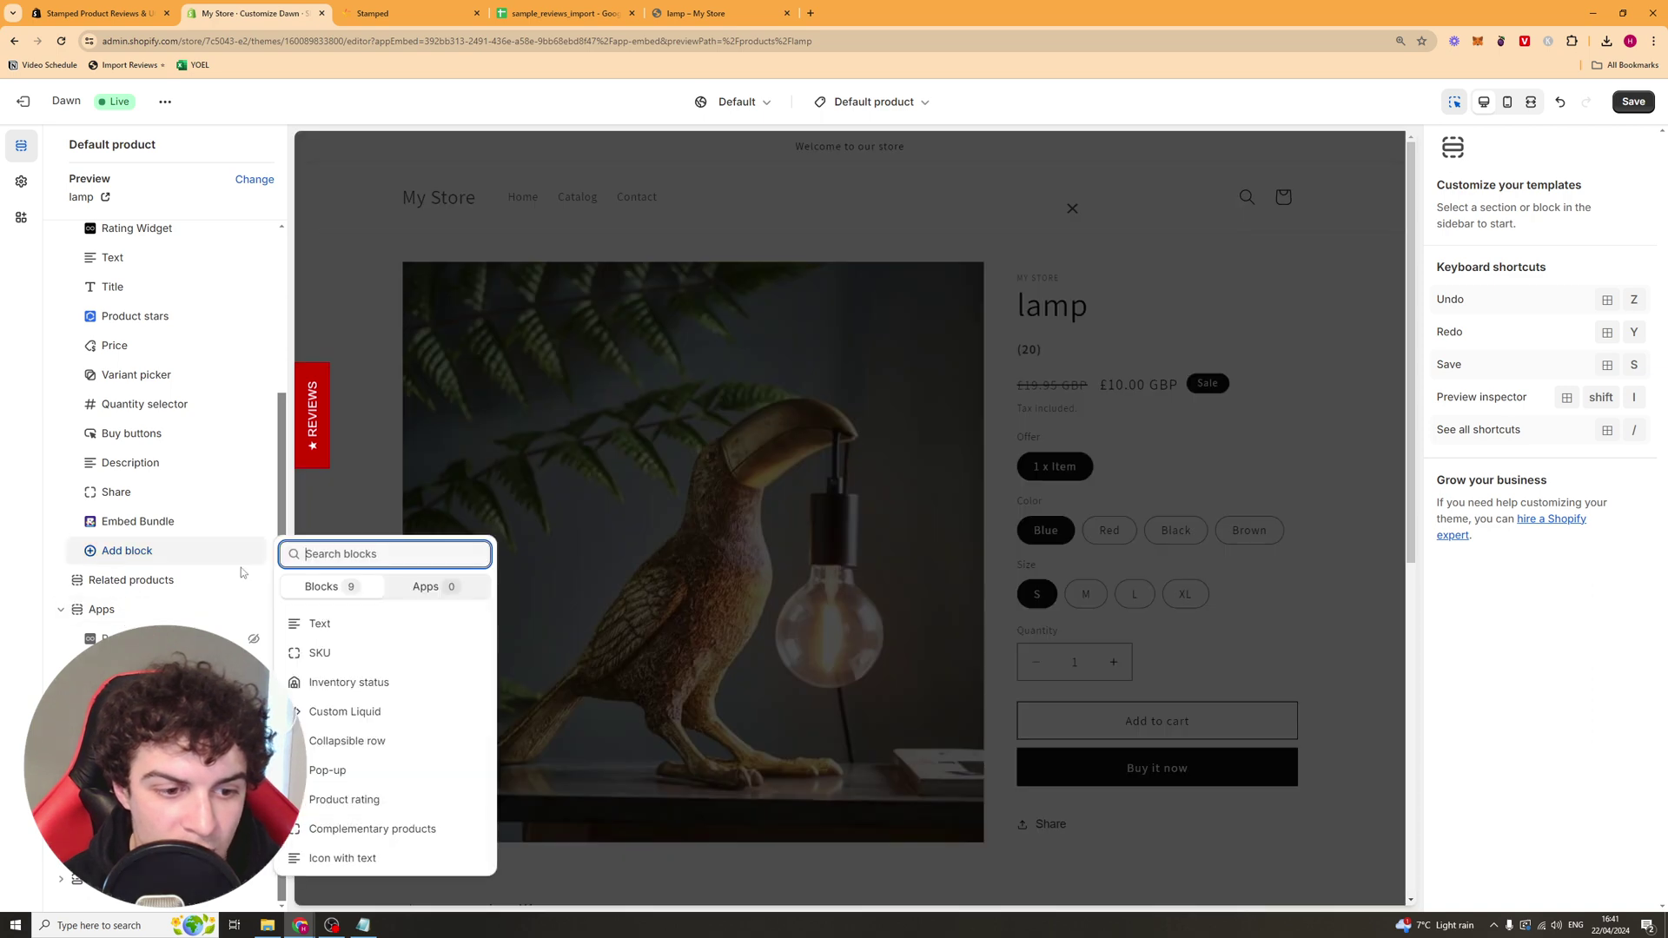
click(420, 588)
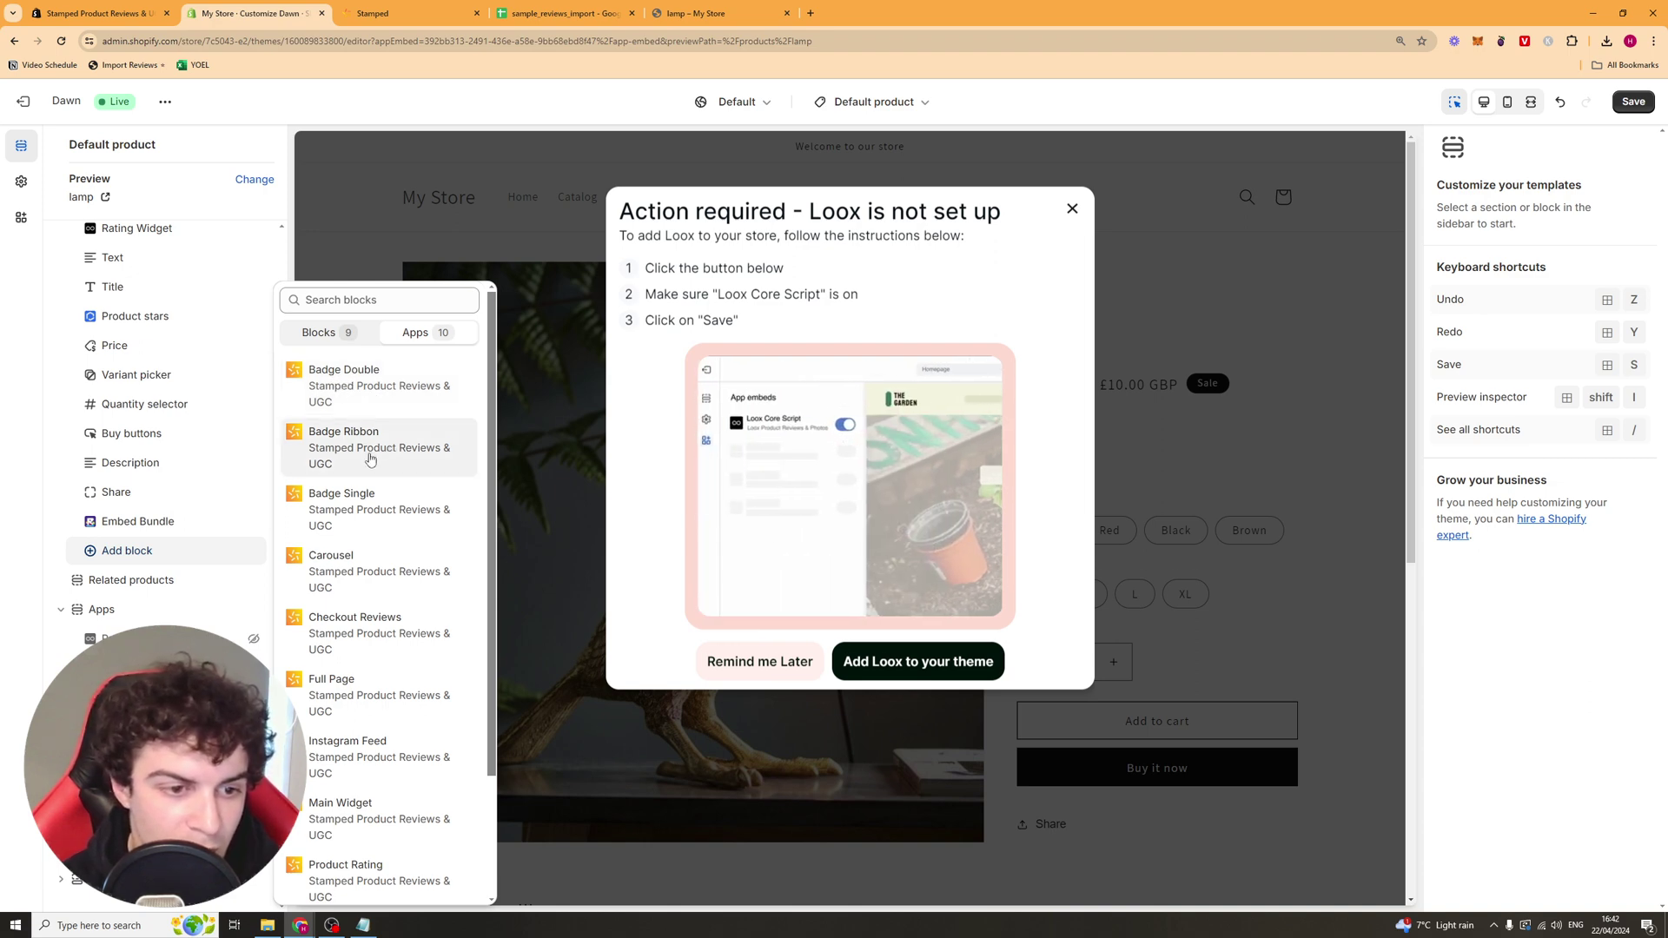
scroll(388, 430, down, 1)
scroll(387, 434, down, 1)
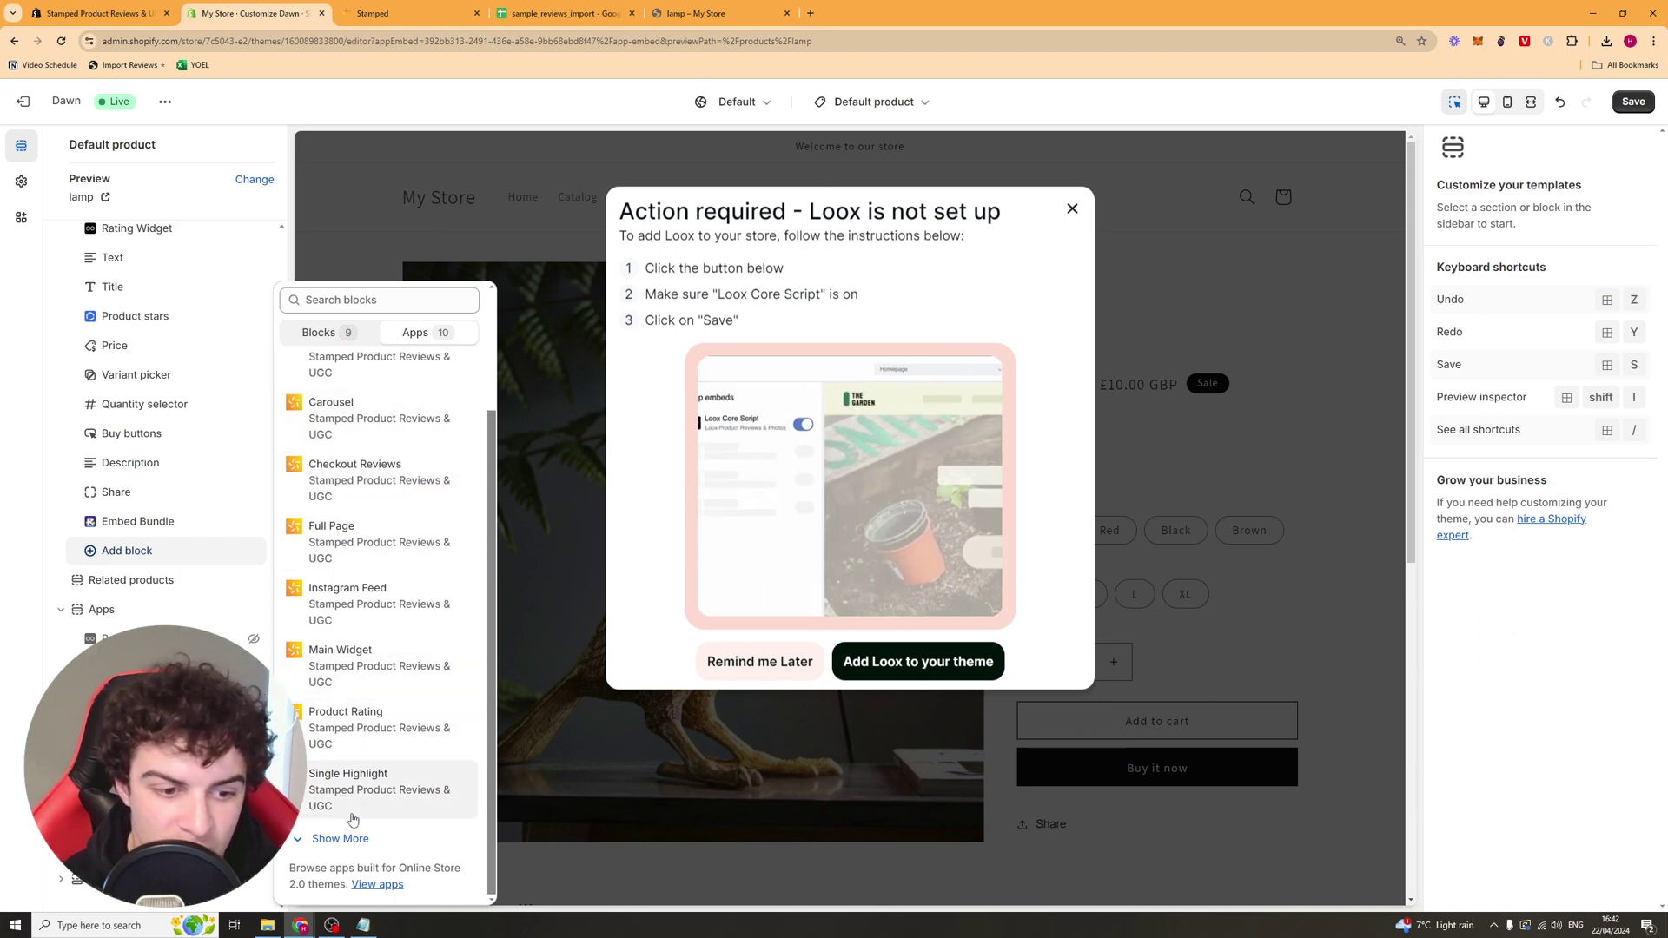
click(376, 685)
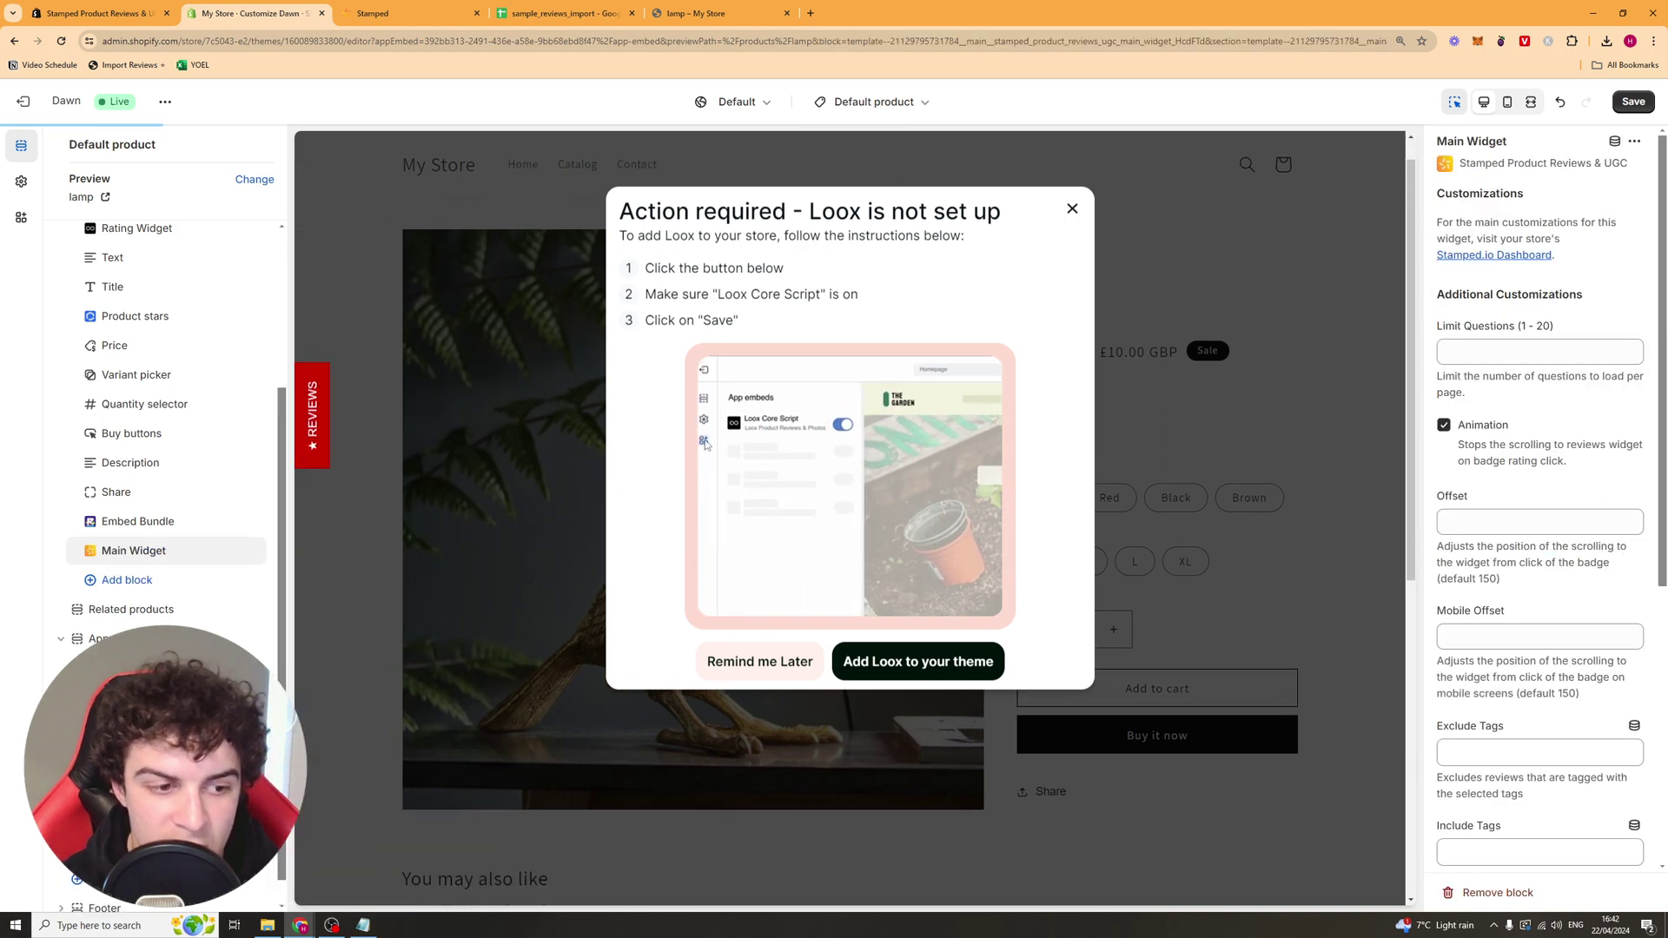
Step: Add the Stamped Product Rating block and drag it to the top of Product information
click(149, 581)
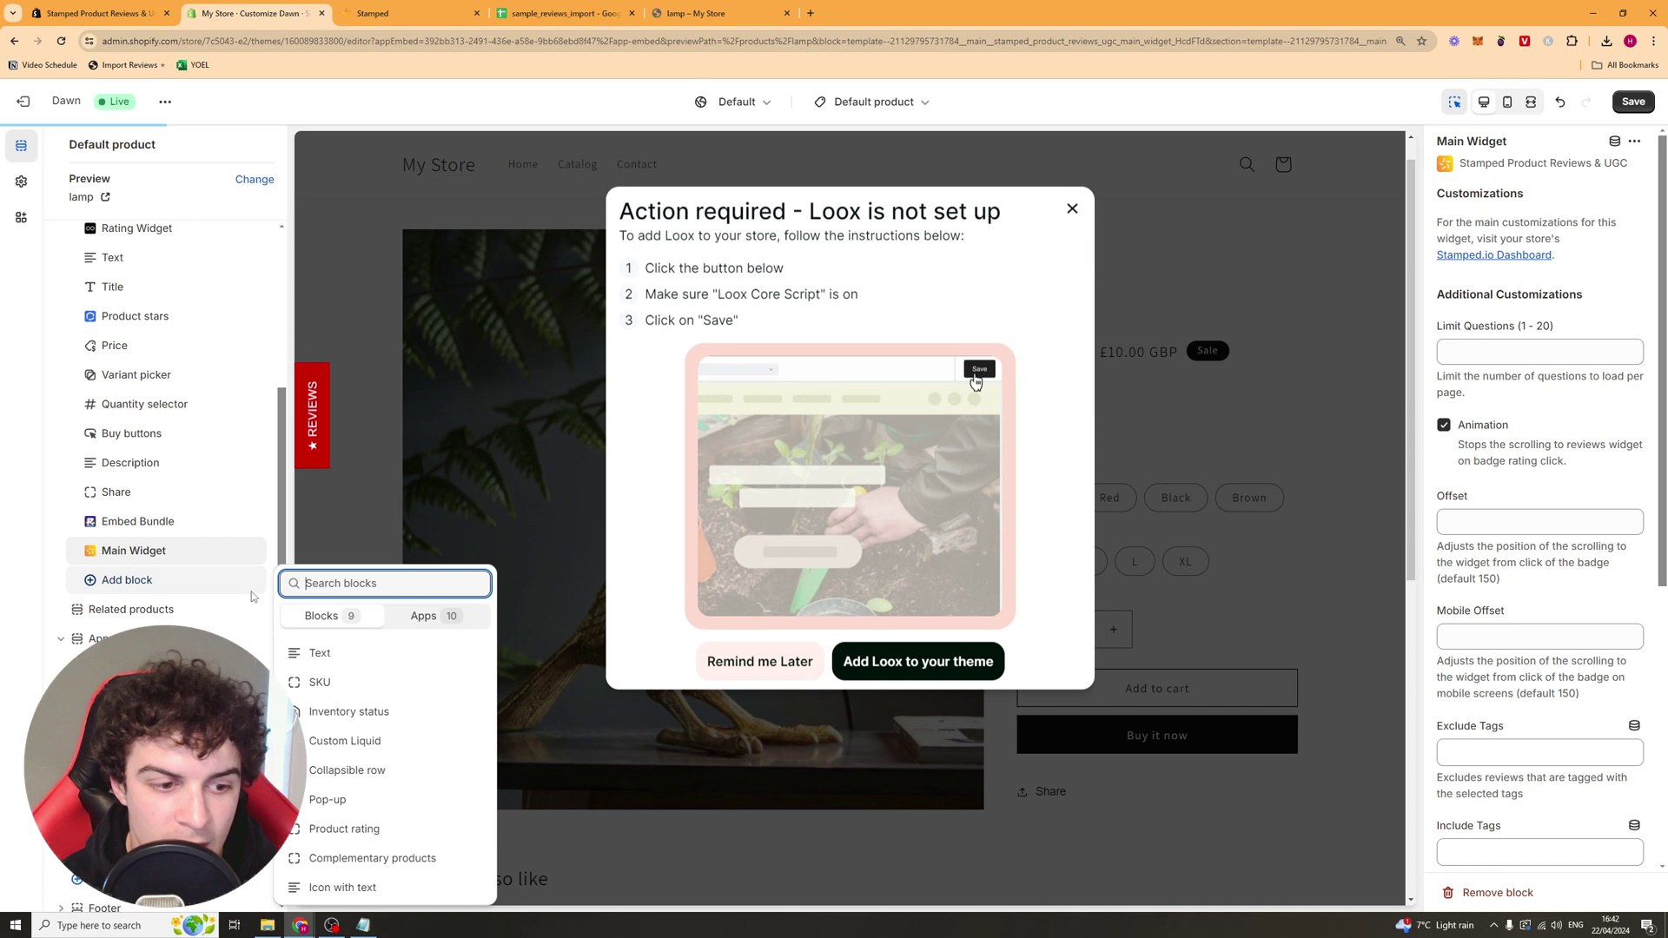
click(423, 616)
scroll(382, 695, down, 2)
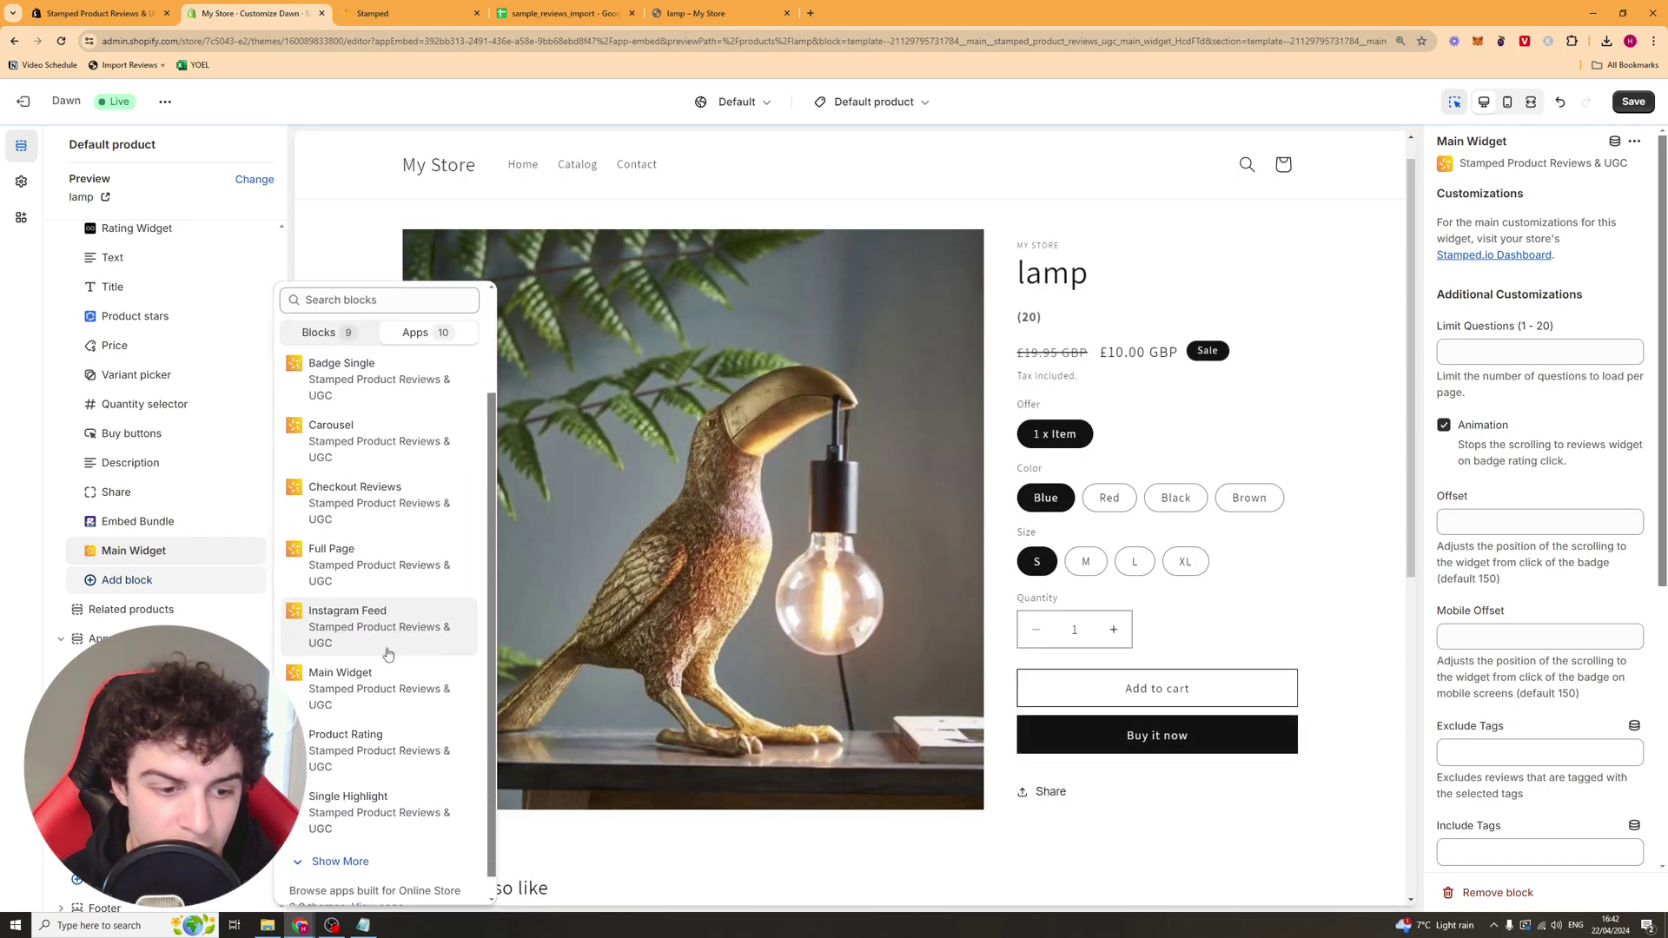
click(361, 734)
drag(140, 587, 138, 434)
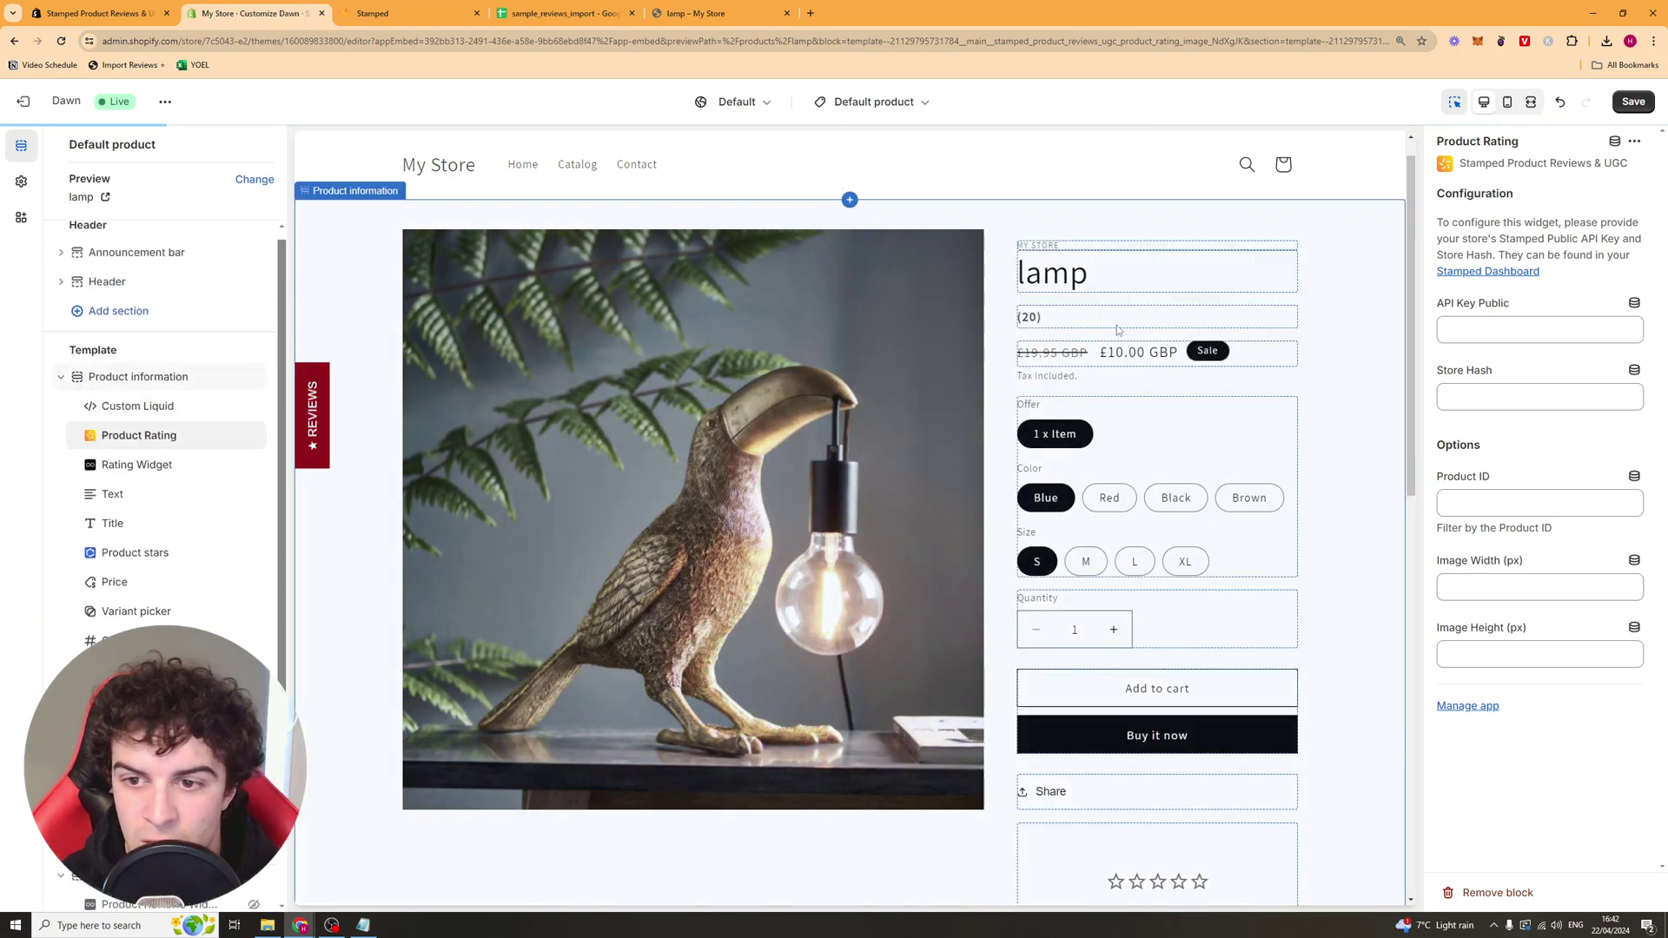
scroll(183, 489, down, 2)
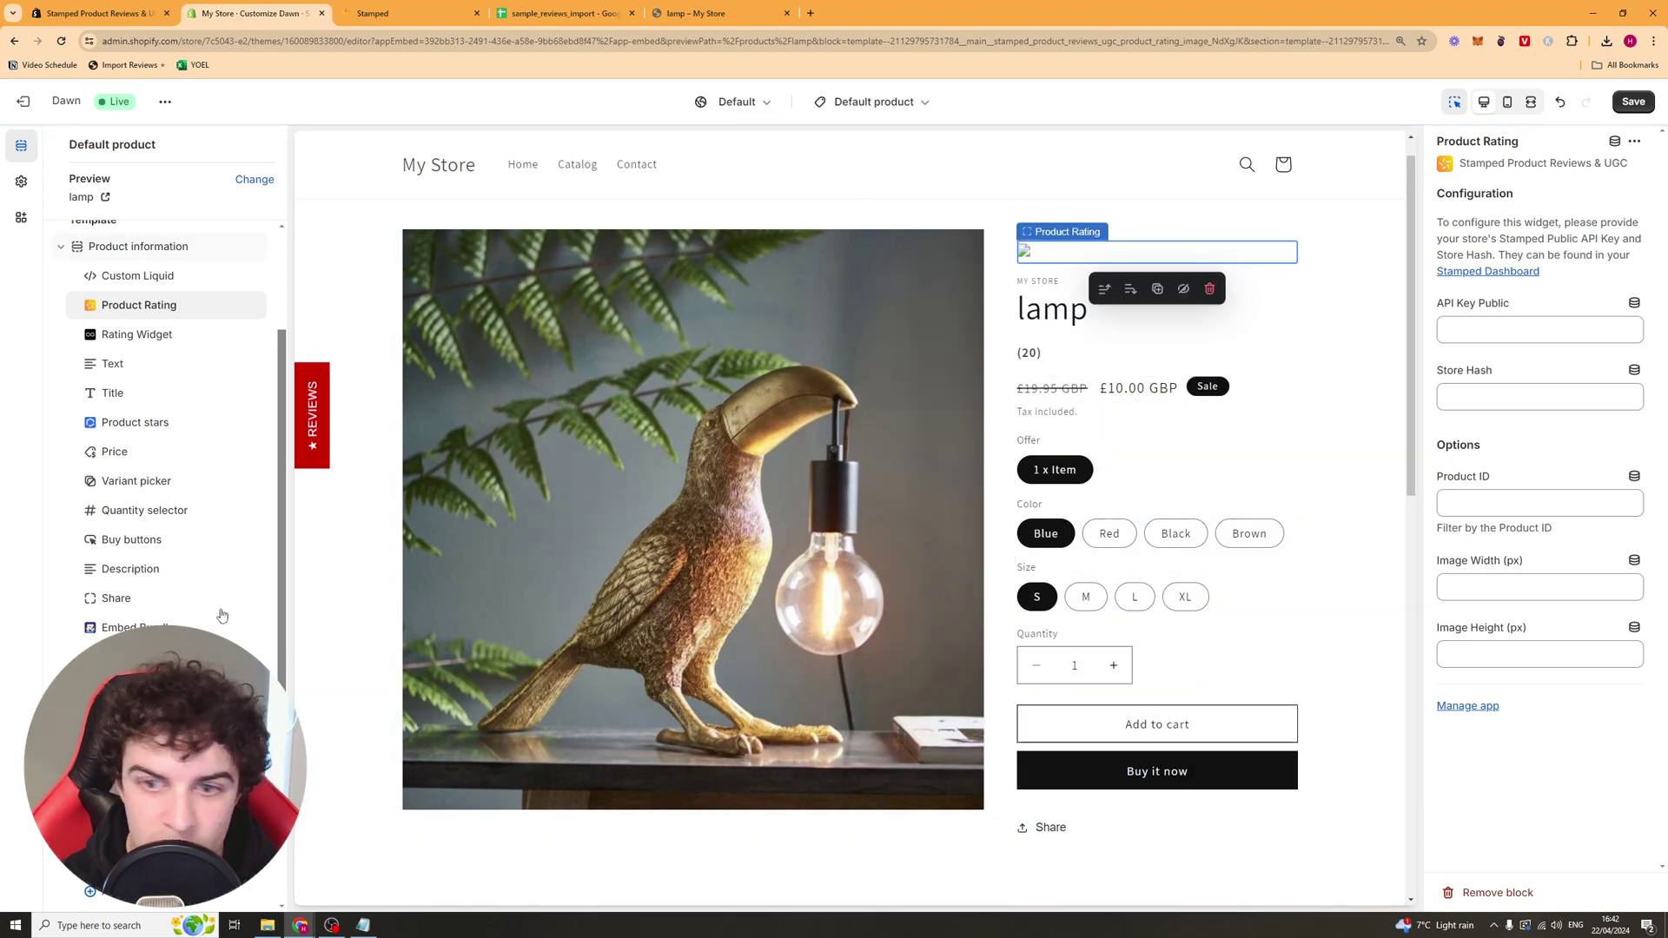
scroll(1177, 480, down, 5)
click(1177, 480)
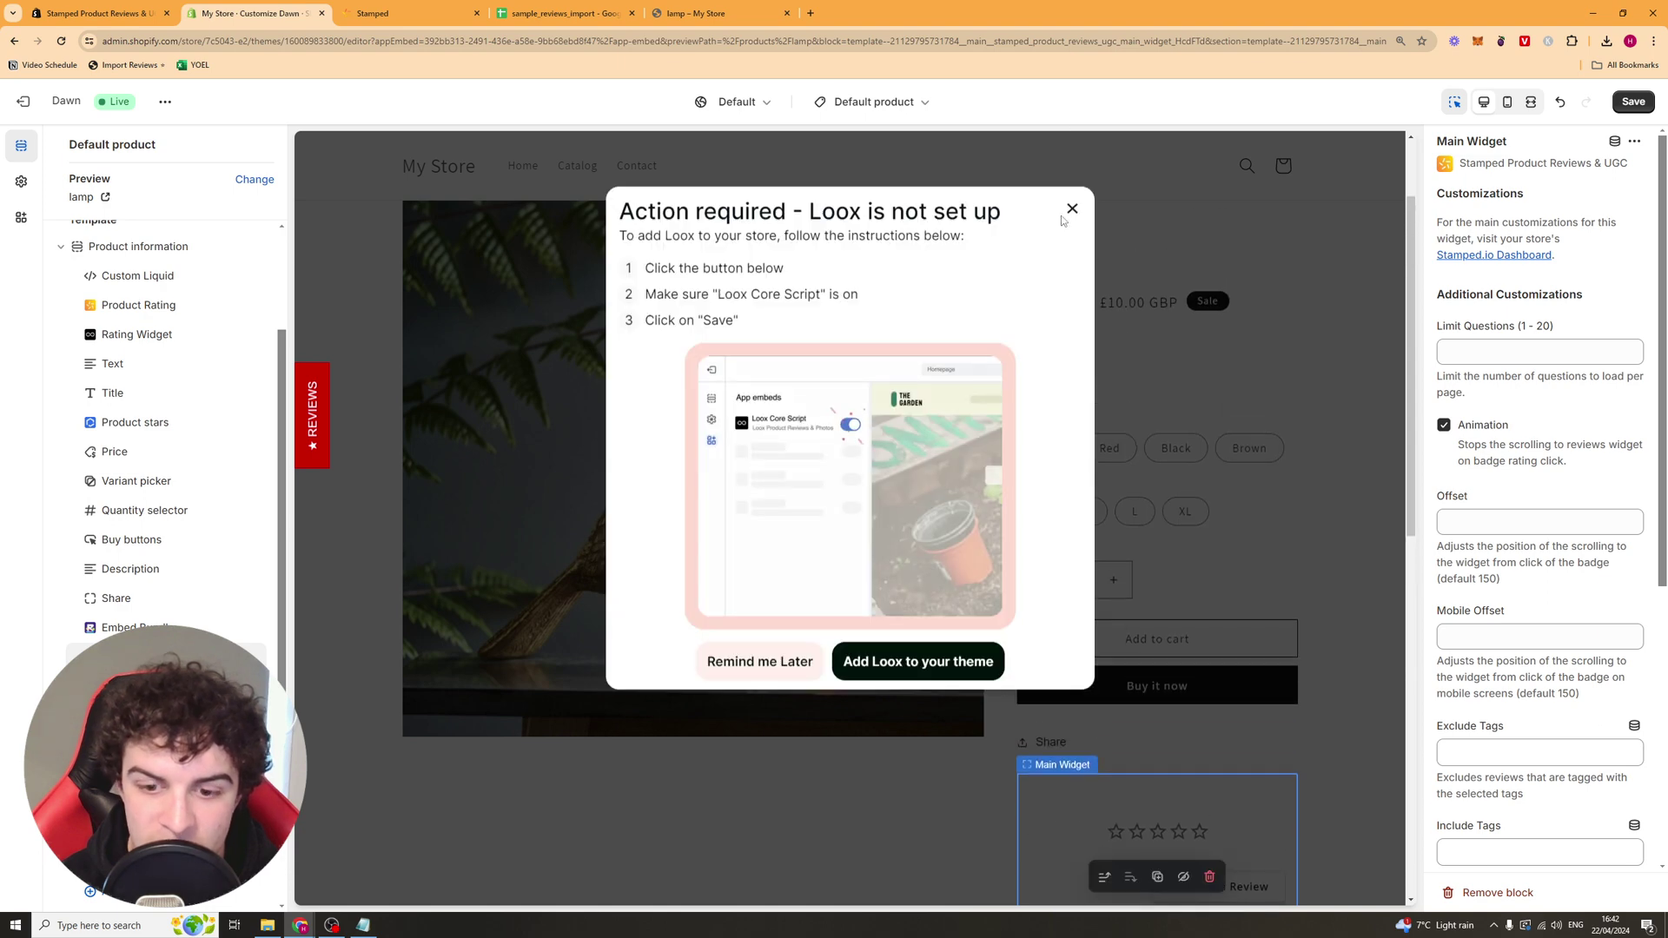
click(1070, 212)
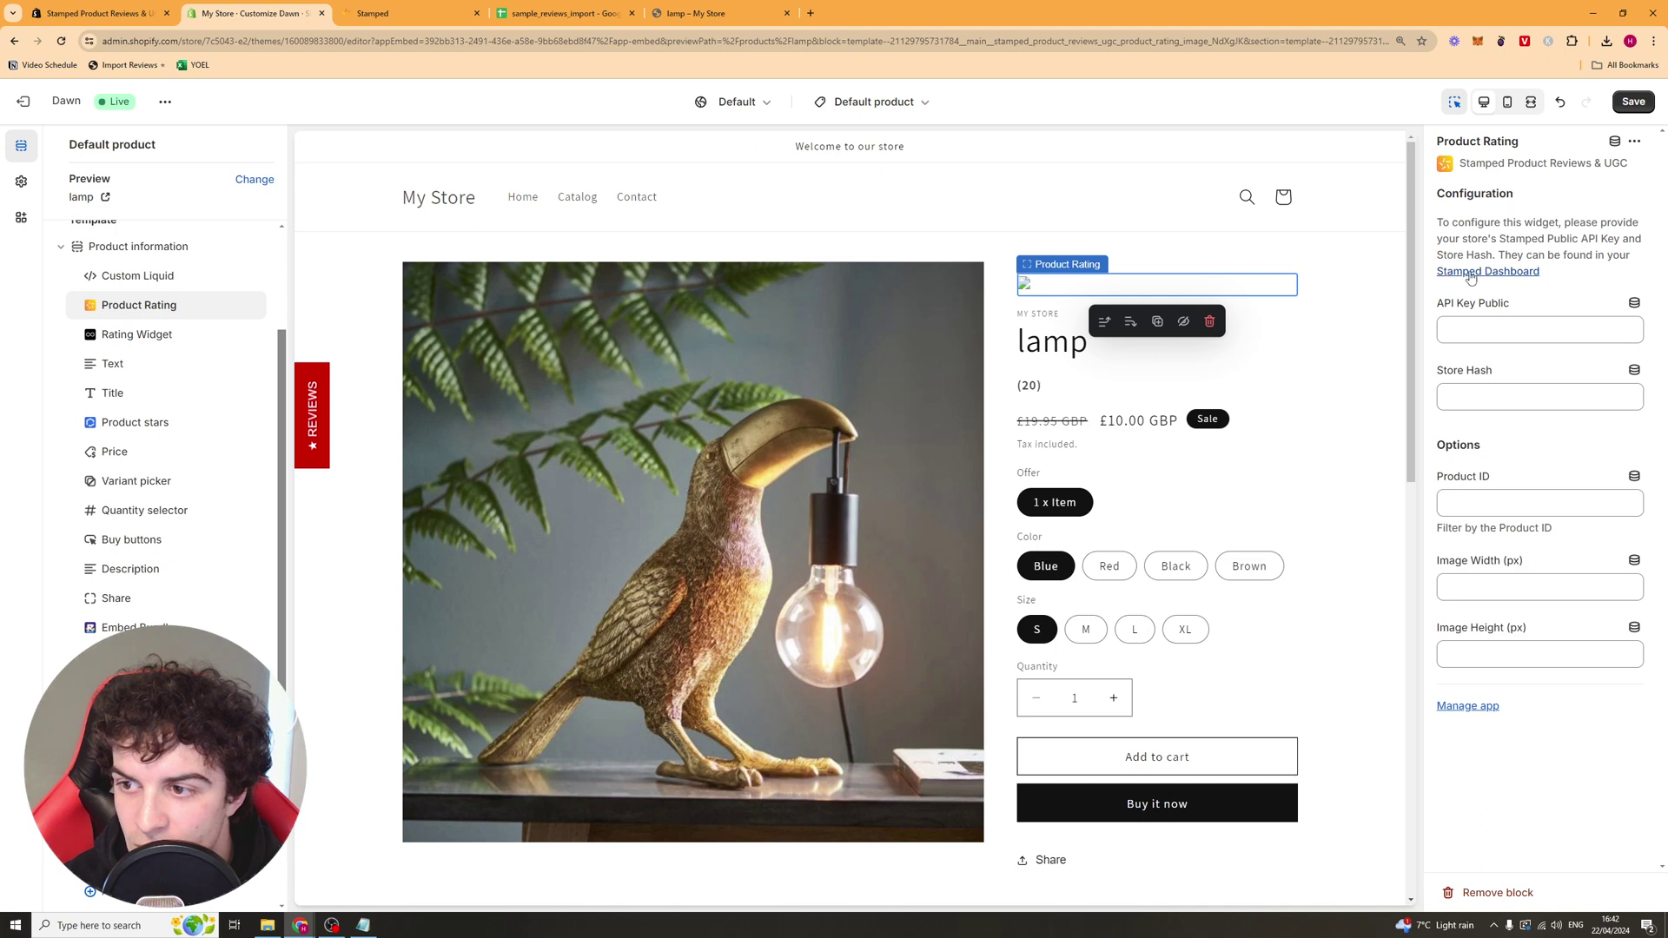
drag(1497, 254, 1572, 255)
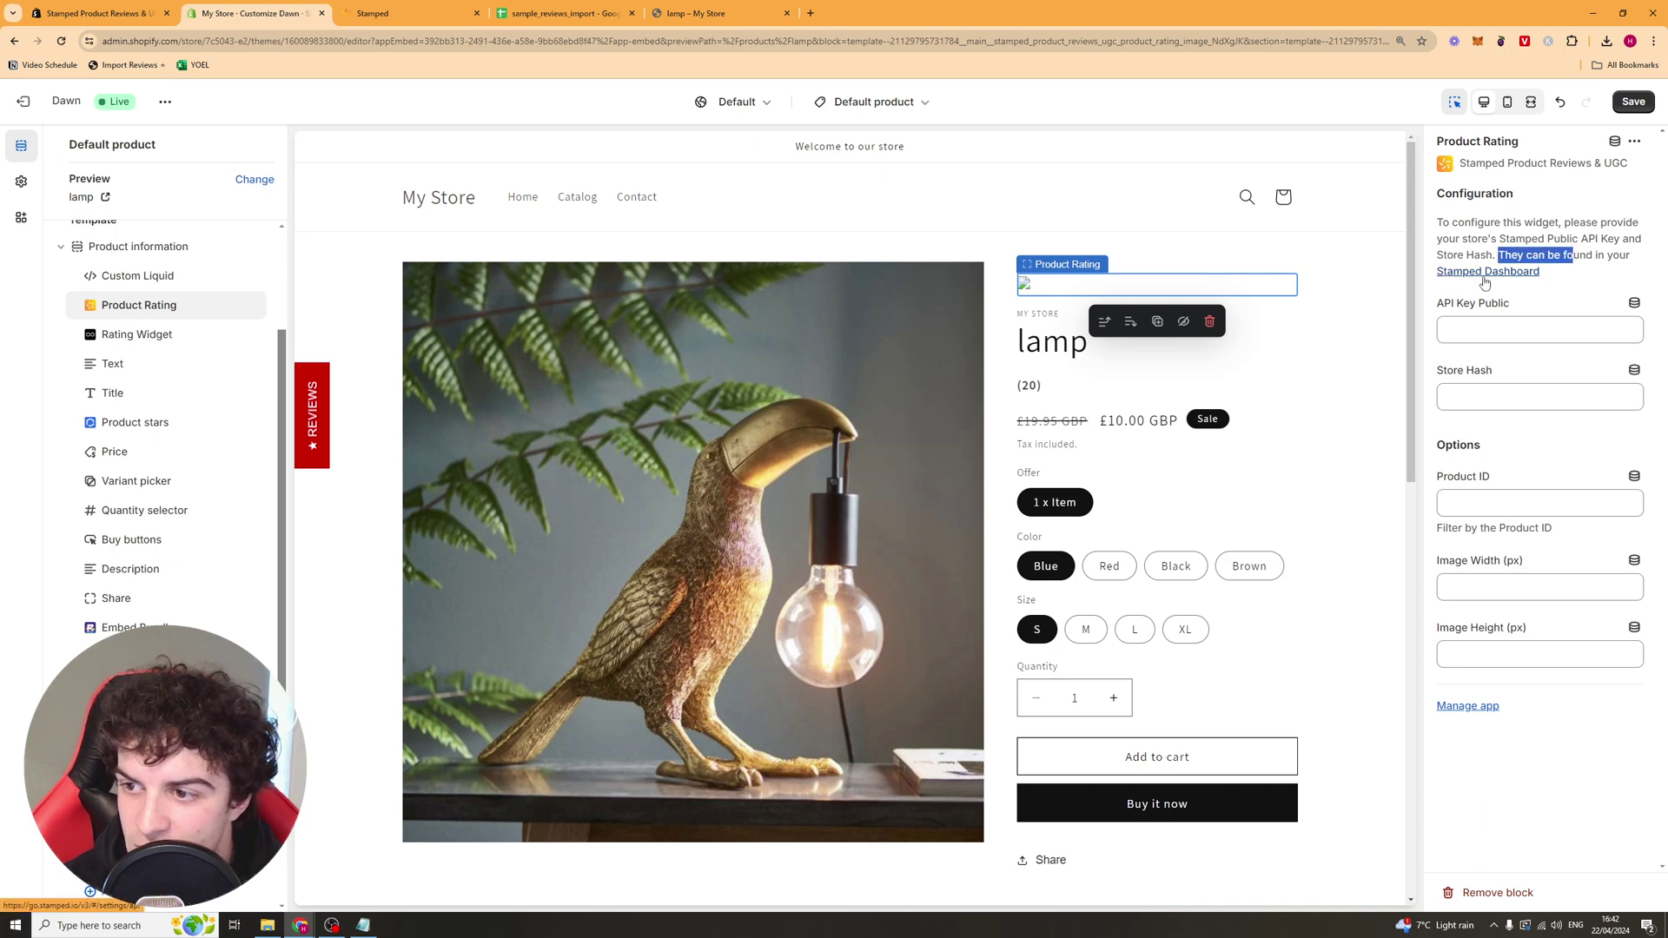
Step: Open Stamped's API Keys page showing the public key and store hash, then return to the Customize Dawn tab
click(1484, 273)
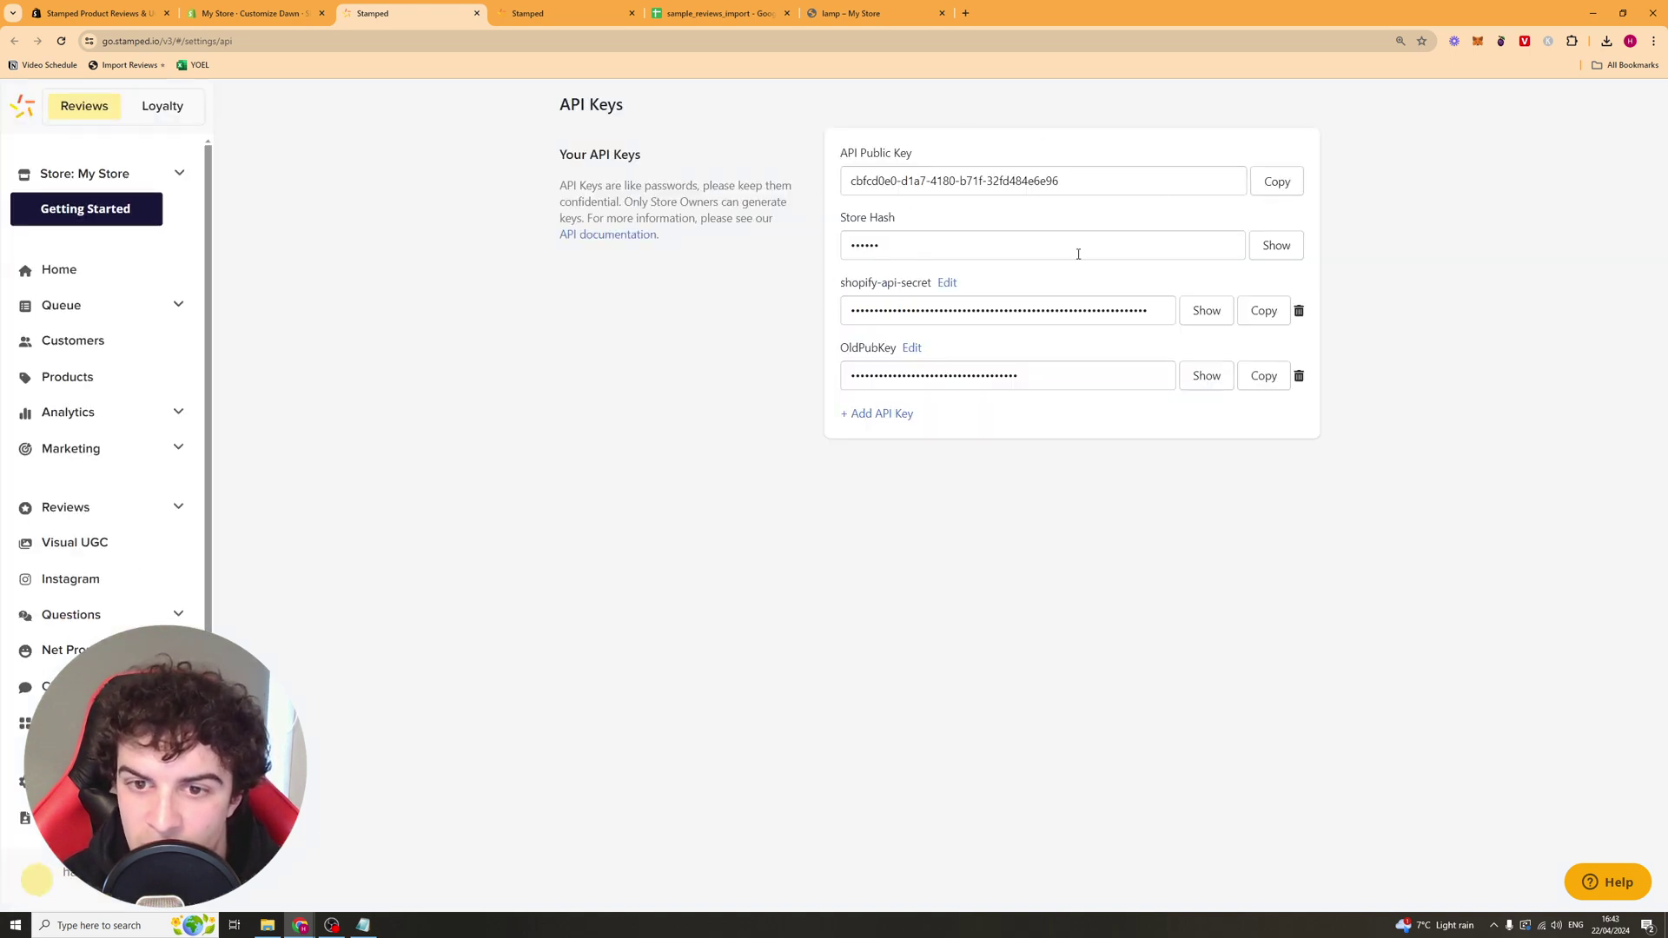
click(212, 10)
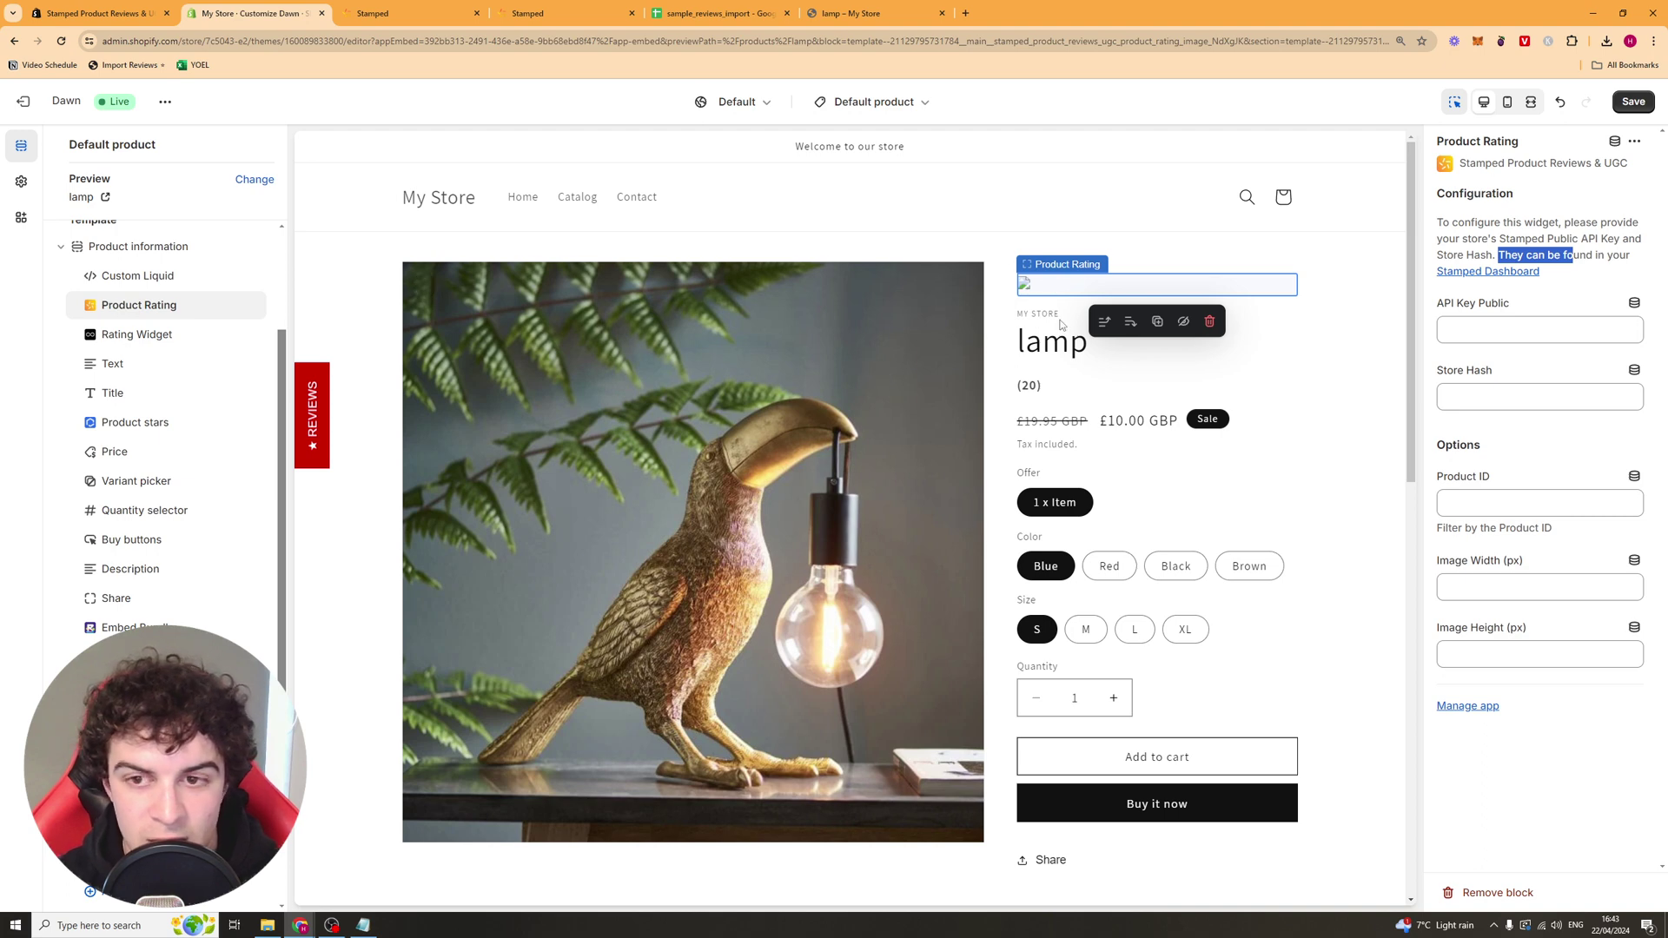
Step: Return from the Stamped API Keys page to the welcome home dashboard
key(ctrl+Tab)
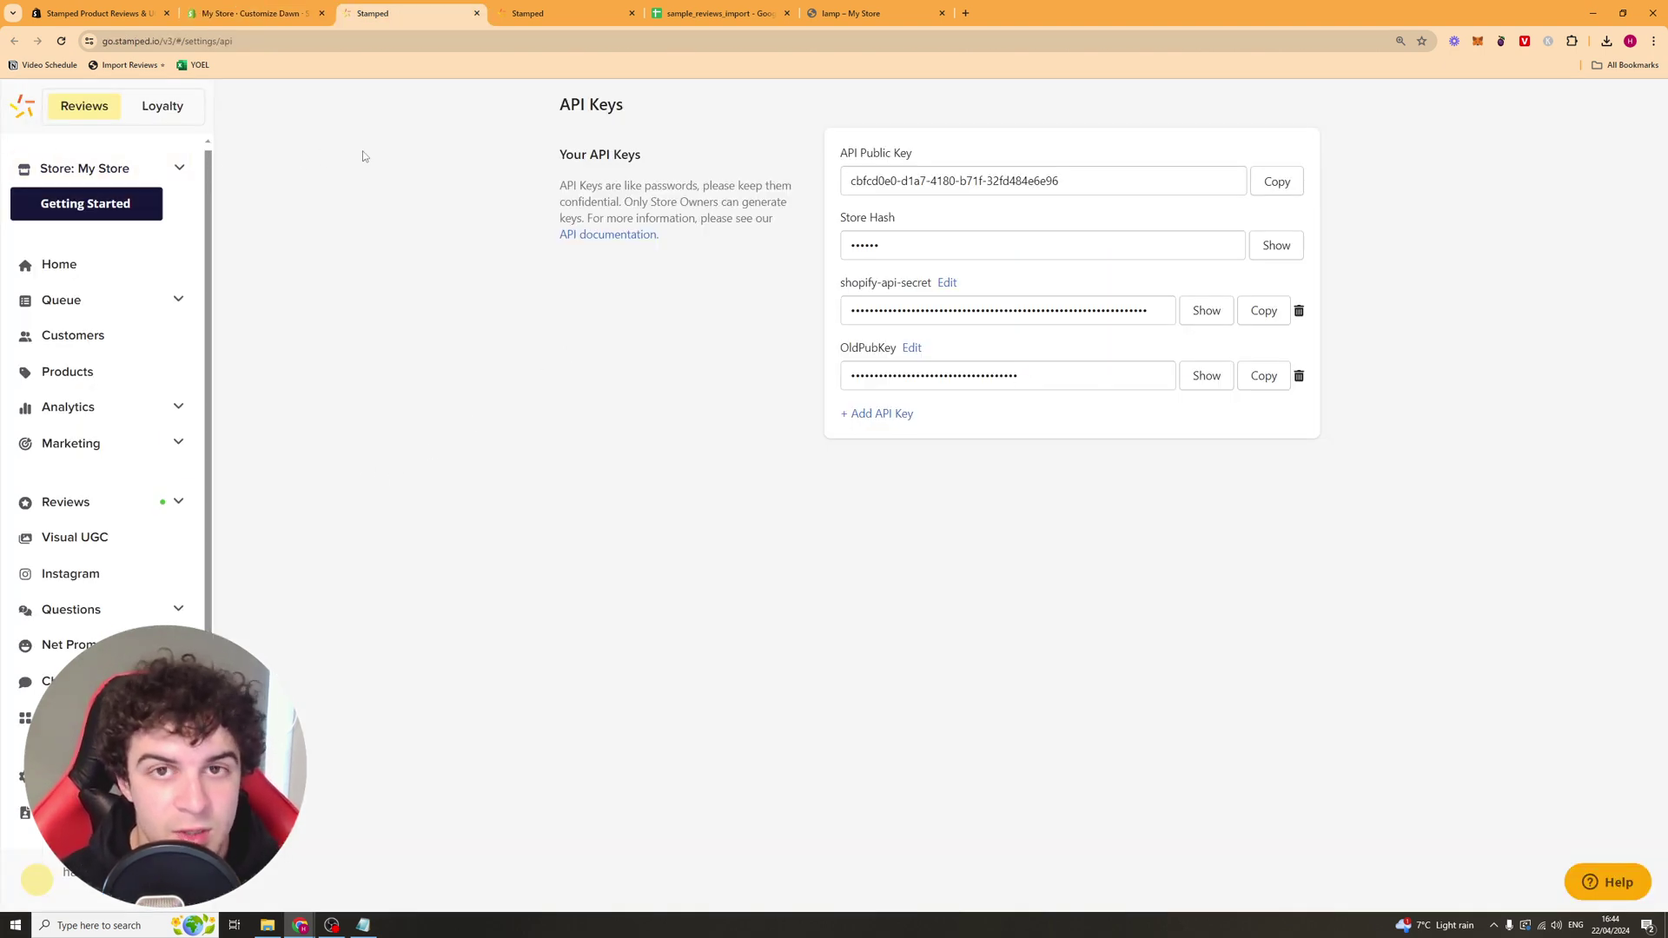
click(60, 264)
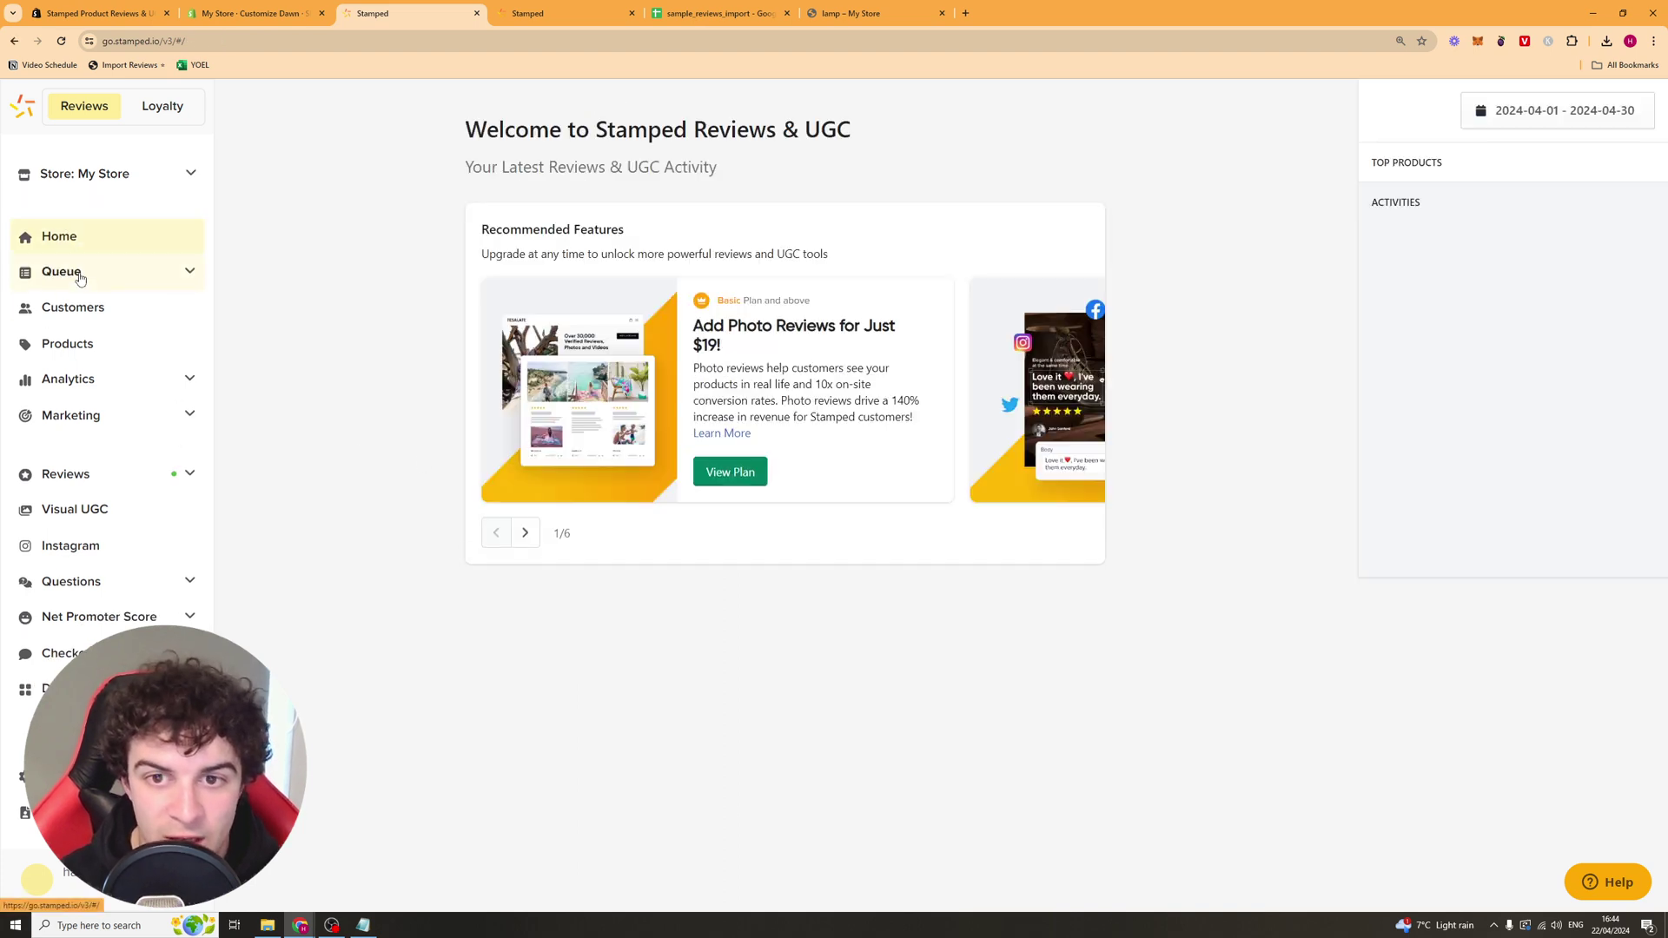